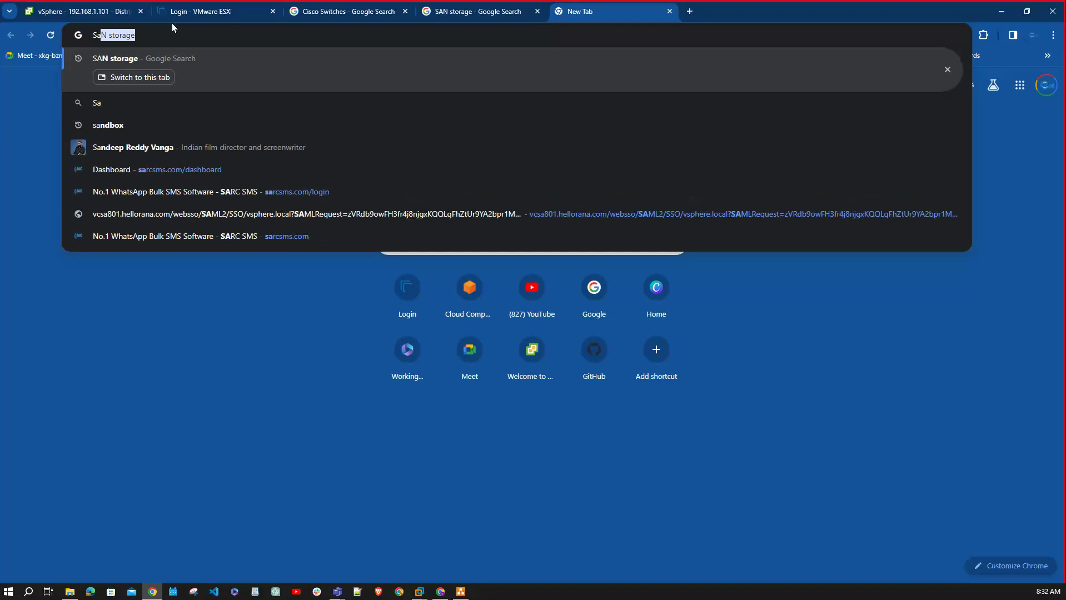
Search Google for "SAN storage" and look through the results describing storage area networks
type("N")
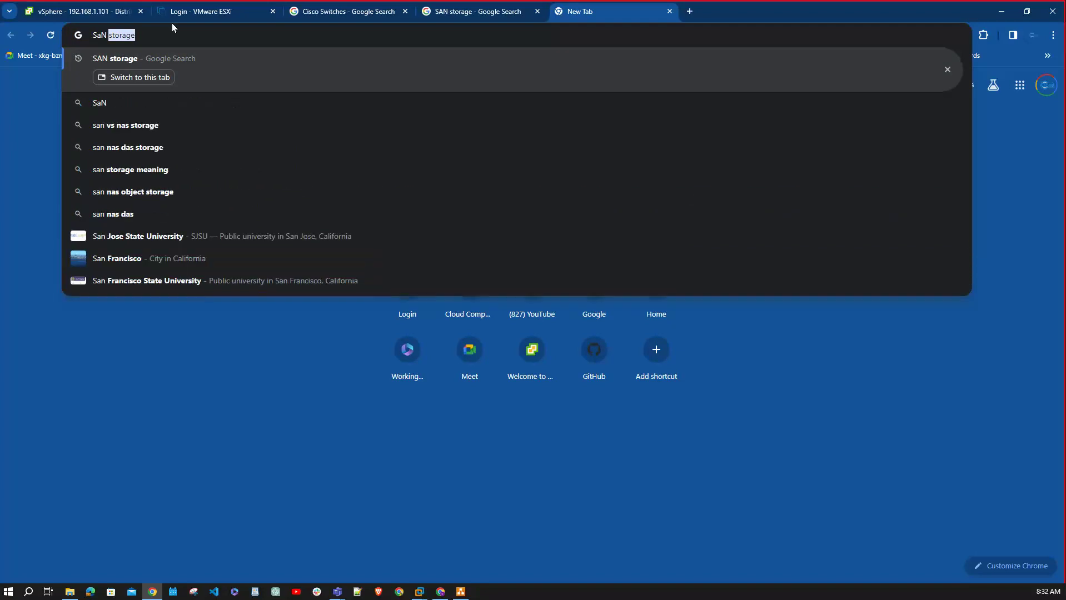
type(" storage")
key("Return")
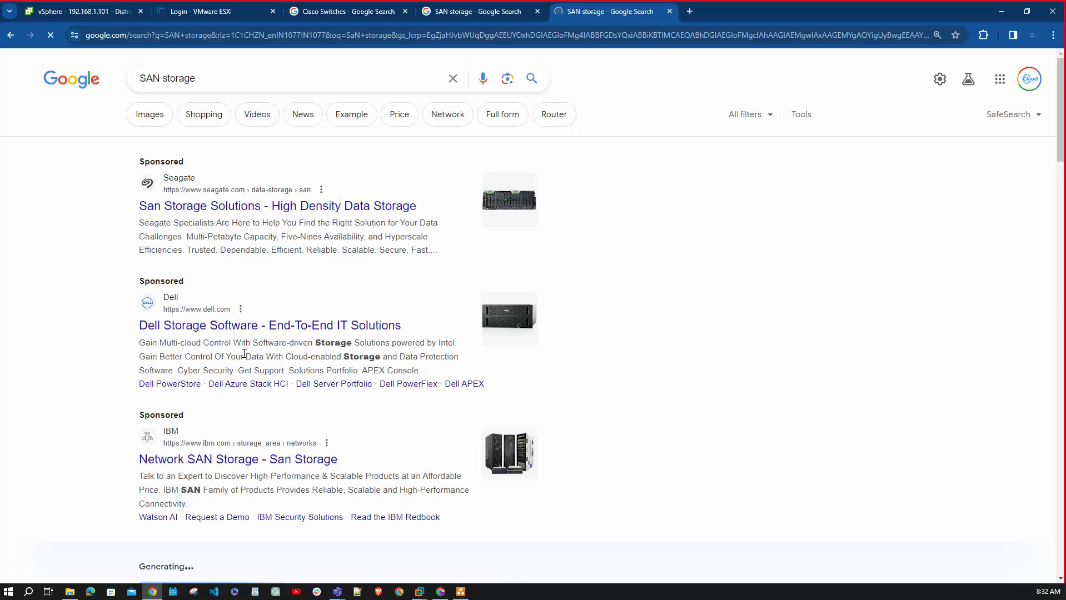
scroll(785, 328, "down", 4)
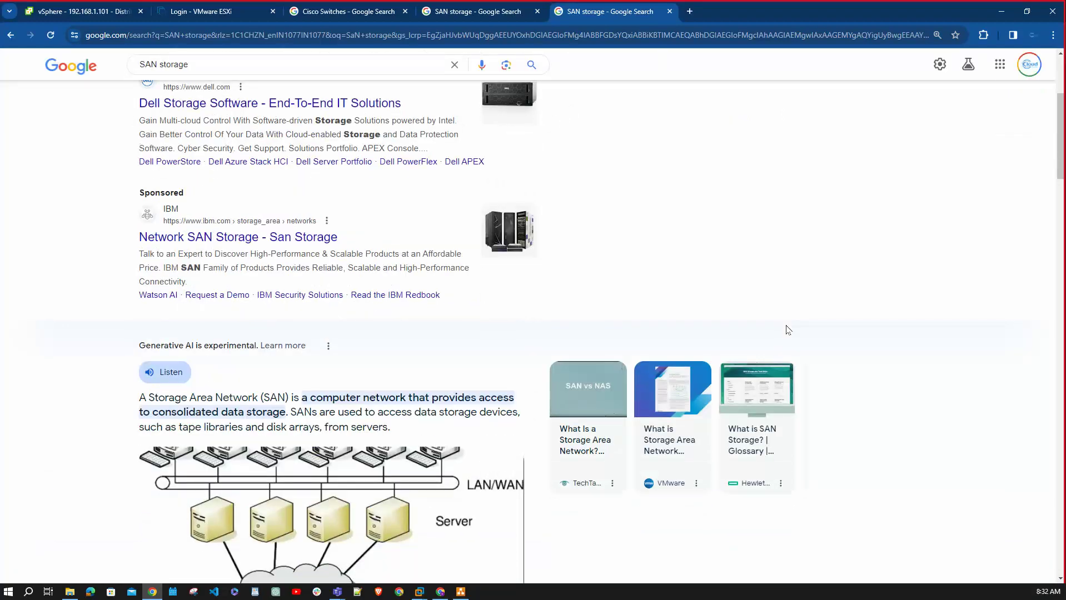
scroll(786, 330, "down", 15)
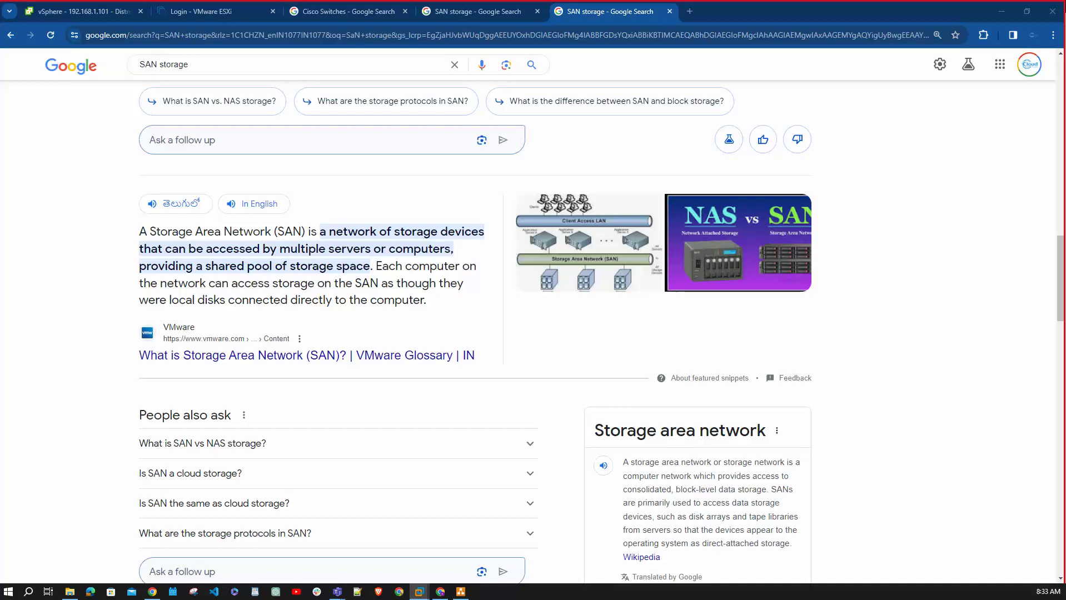
Switch to the AD virtual machine in VMware Workstation, show it full screen, and move its Starwind57 folder window to mid-desktop
key("alt+Tab")
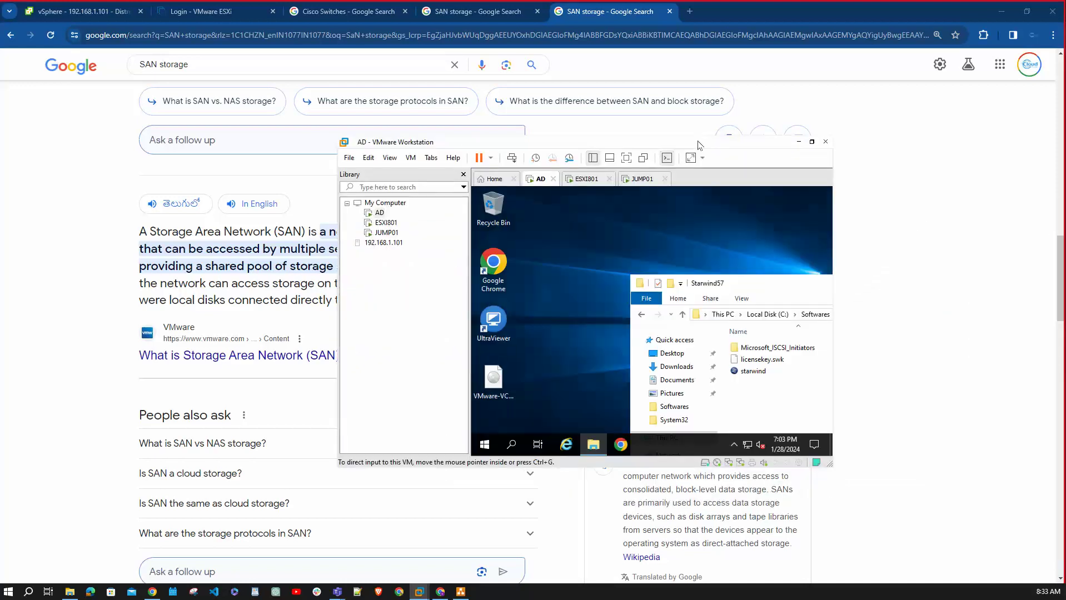
double_click(698, 143)
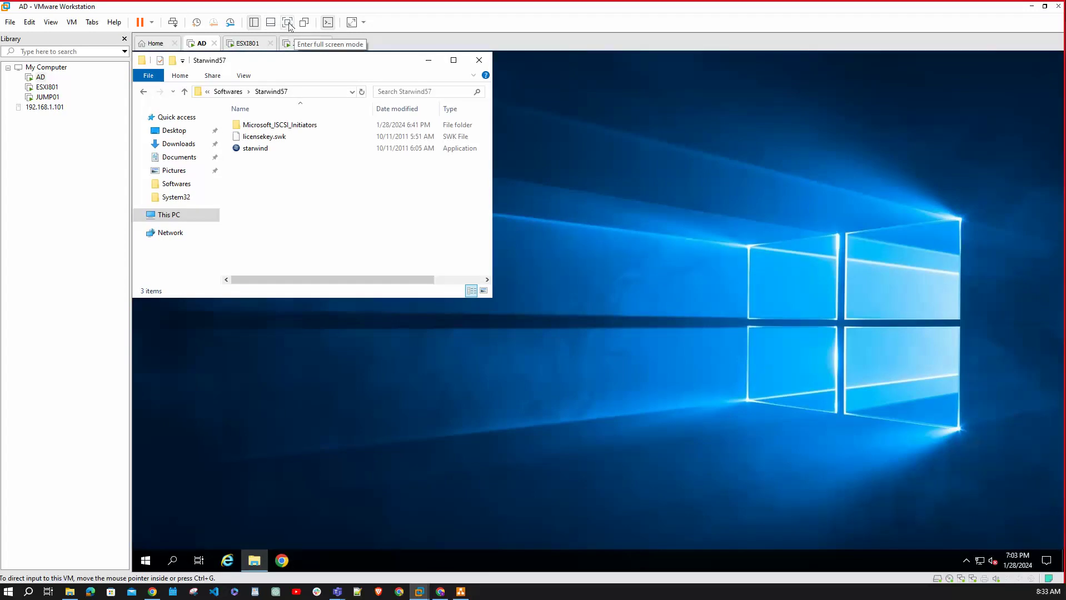
left_click(287, 23)
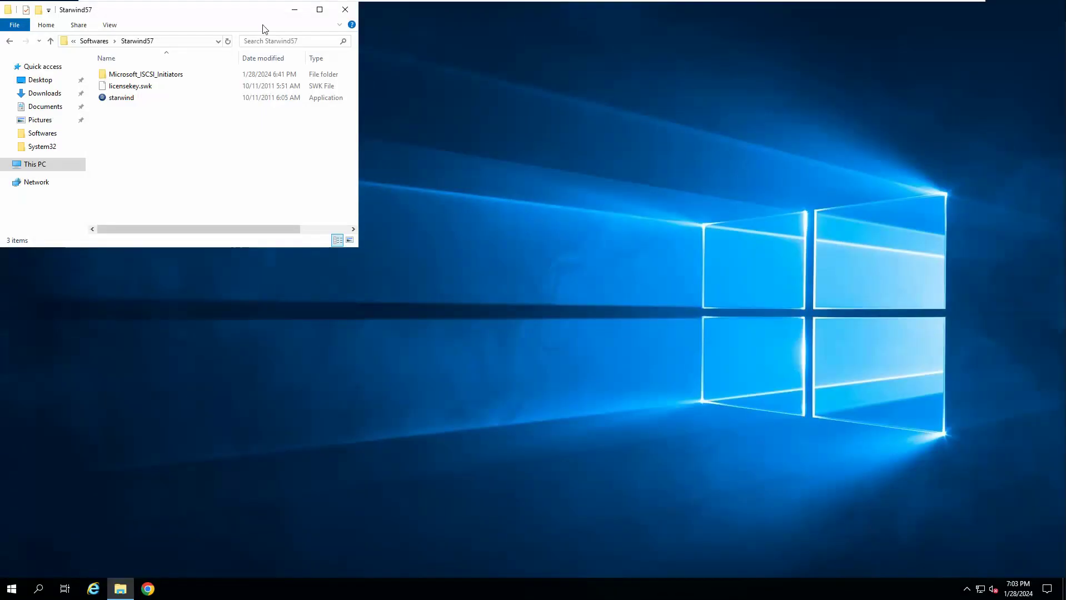
left_click_drag(262, 12, 746, 173)
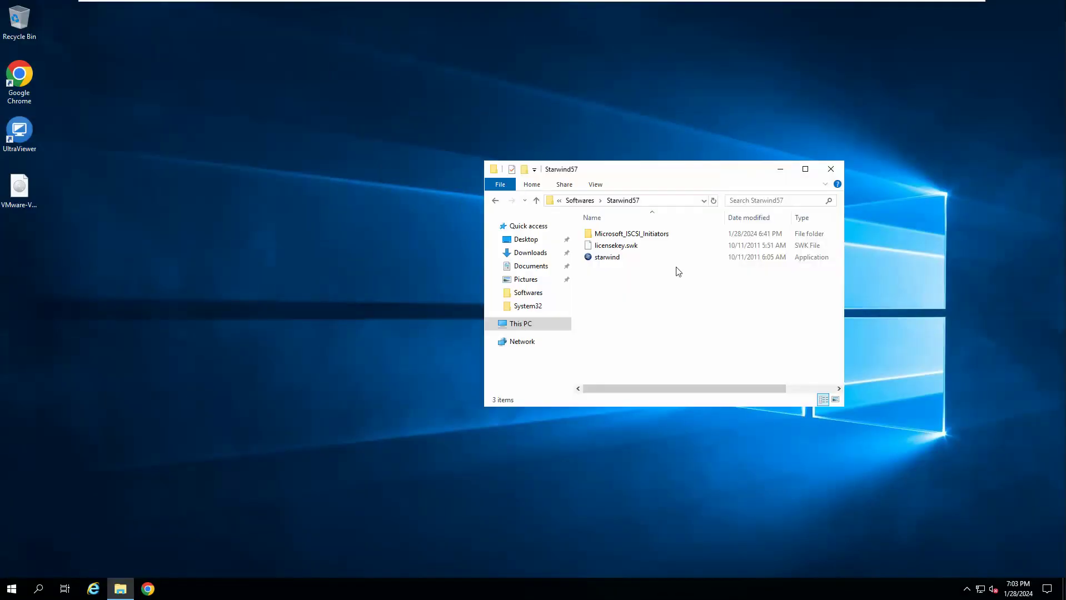
Run the starwind installer from the Starwind57 folder as administrator
left_click(622, 259)
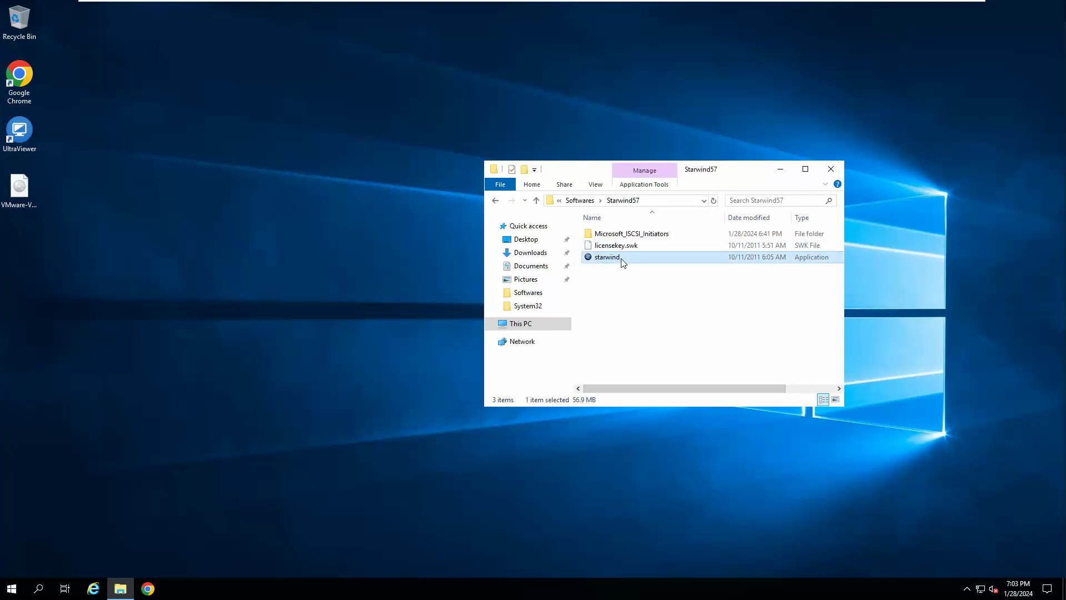
double_click(621, 258)
right_click(621, 259)
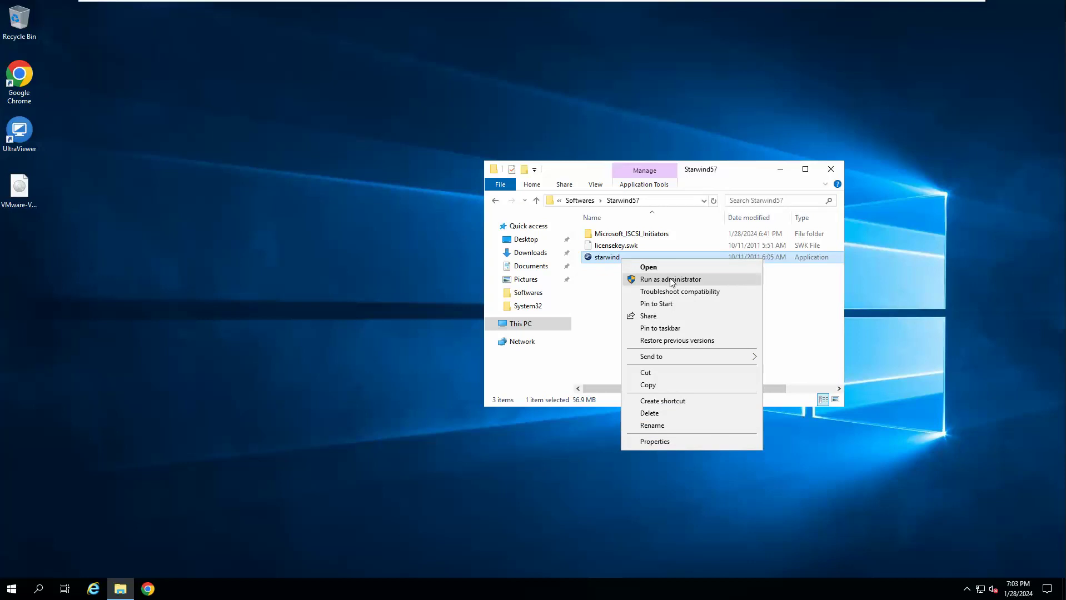
left_click(671, 279)
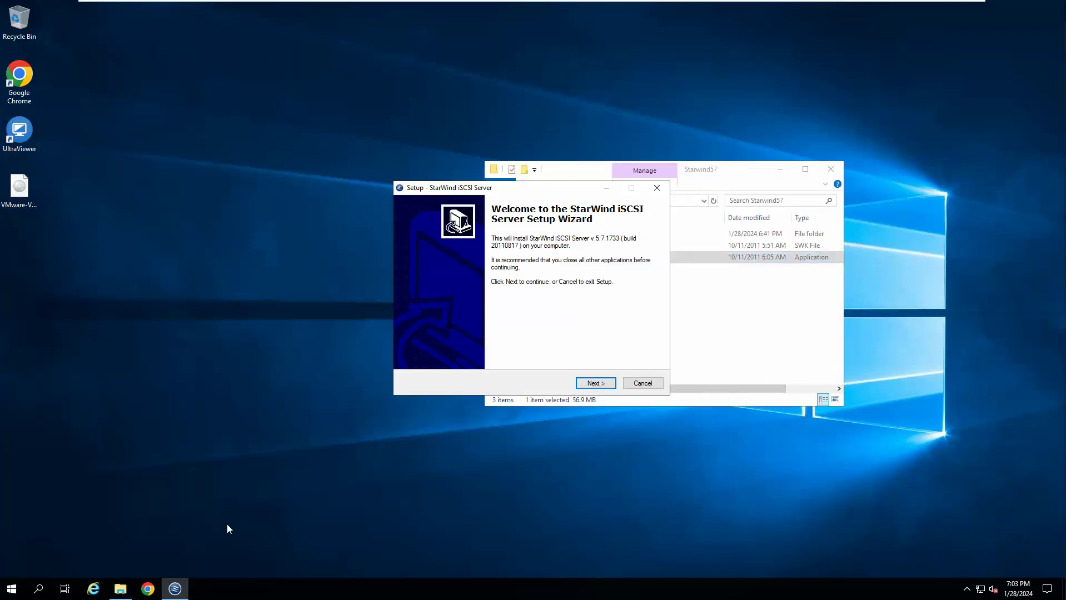
Accept the StarWind iSCSI Server license agreement, keep the default folders and Full installation, and start the installation
left_click(595, 383)
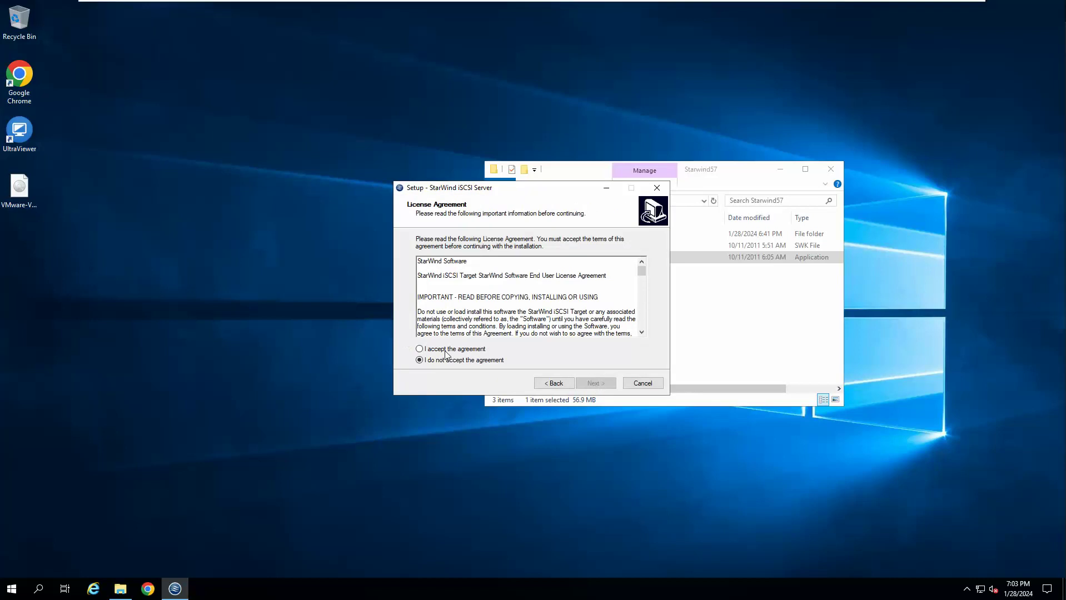
left_click(451, 351)
left_click(607, 384)
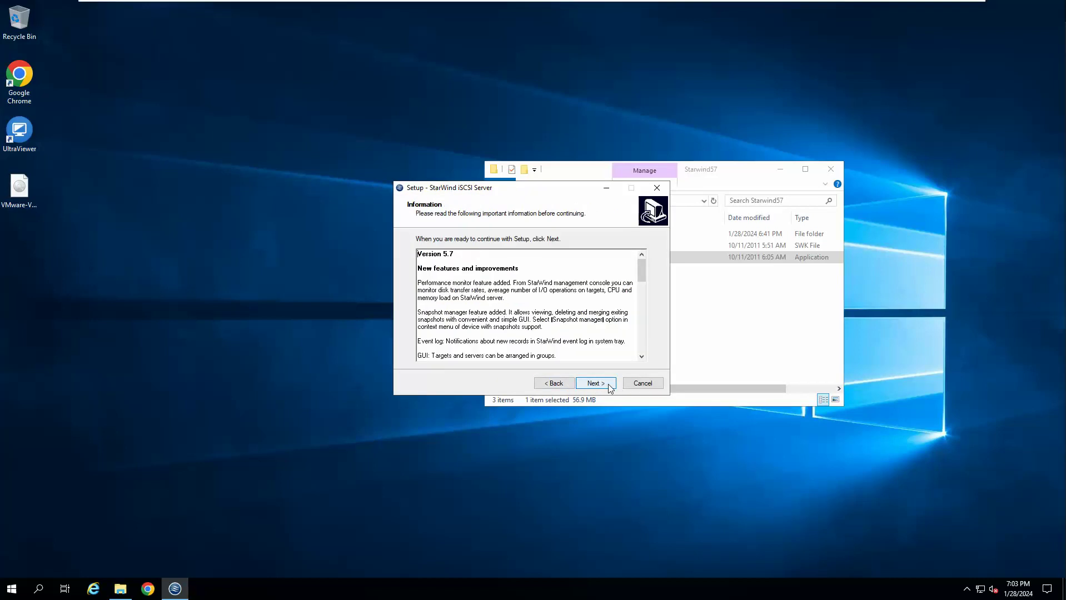
left_click(608, 385)
left_click(610, 388)
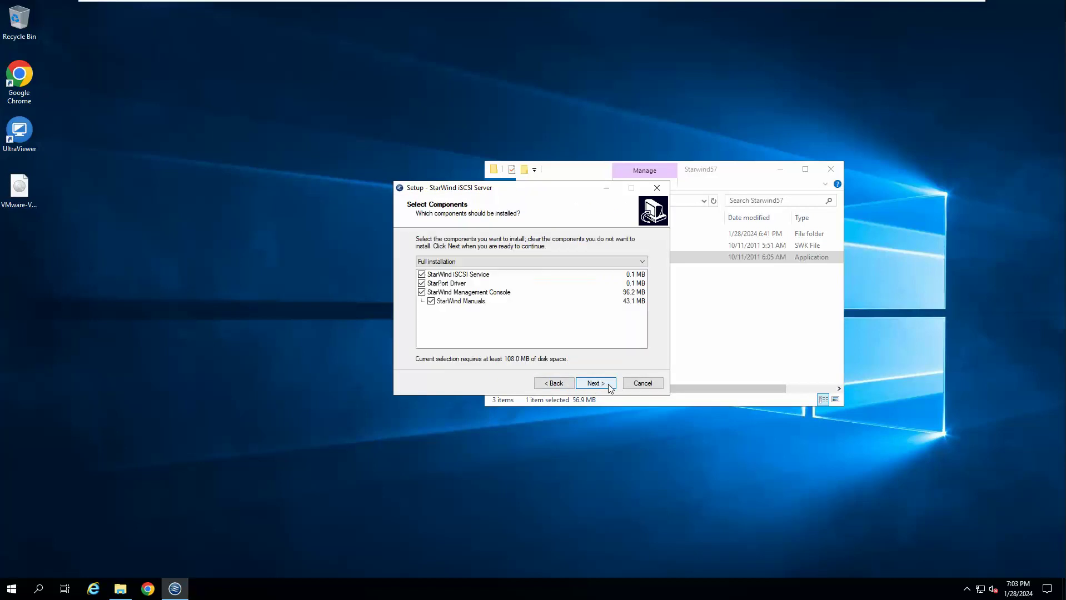
left_click(610, 388)
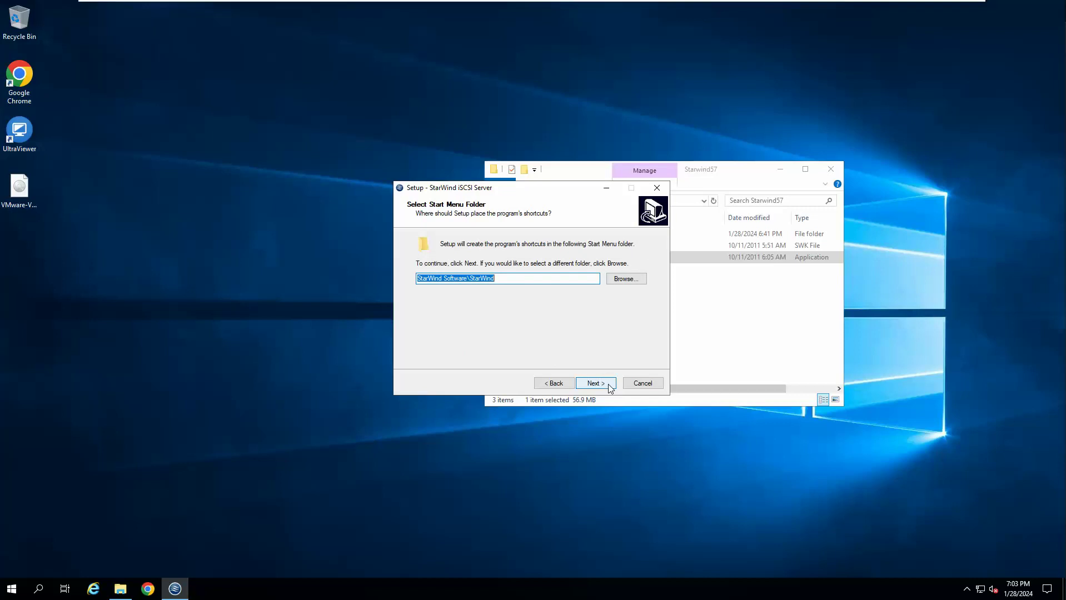
left_click(610, 388)
left_click(609, 388)
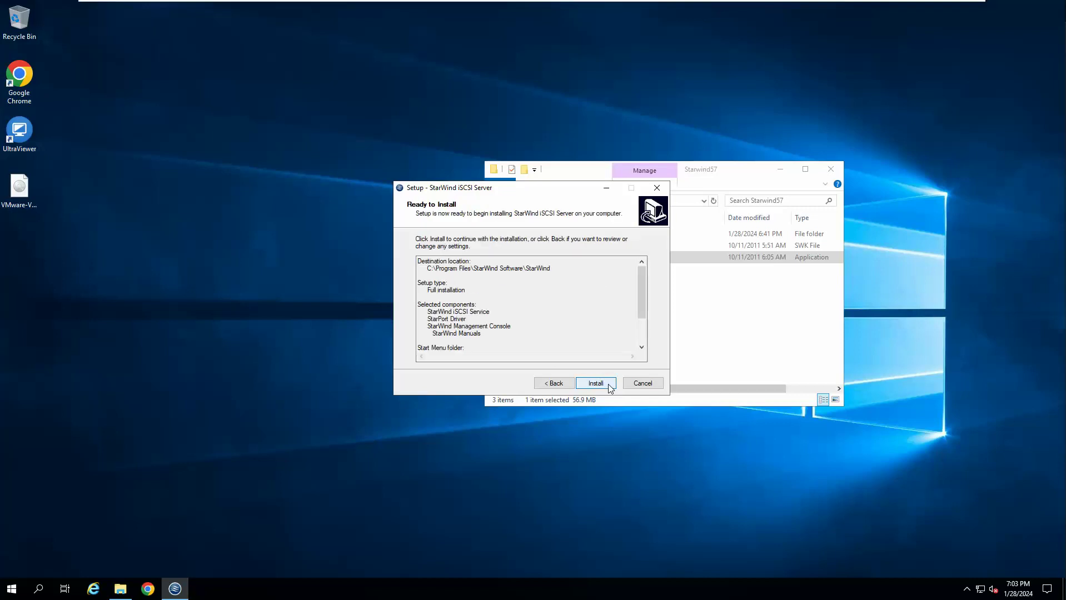
left_click(596, 384)
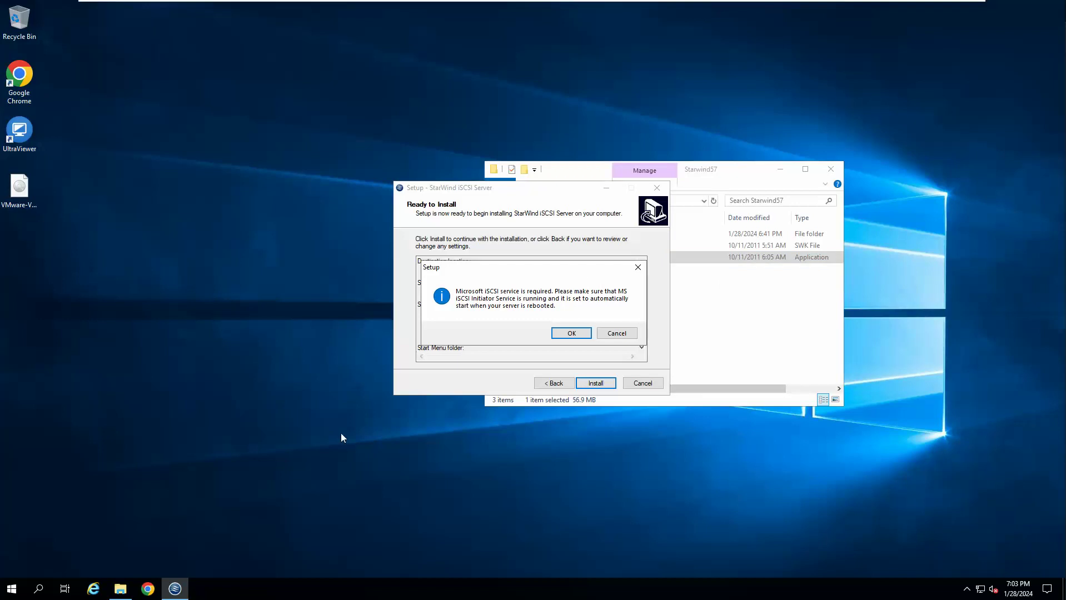
Open the Services console with services.msc and maximize its window
left_click(12, 592)
right_click(13, 592)
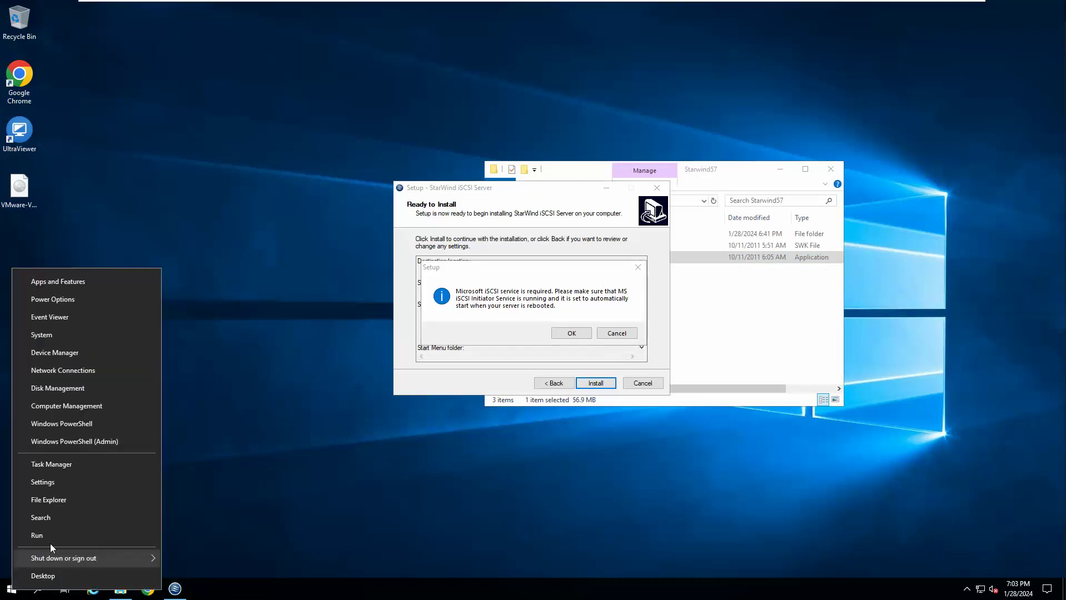
left_click(54, 536)
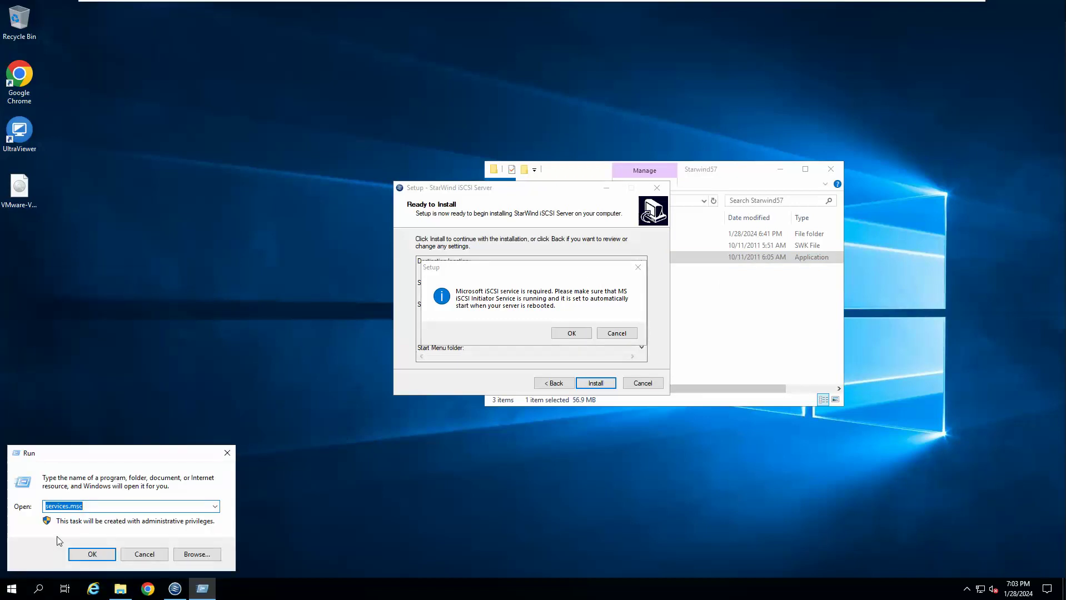
left_click(97, 553)
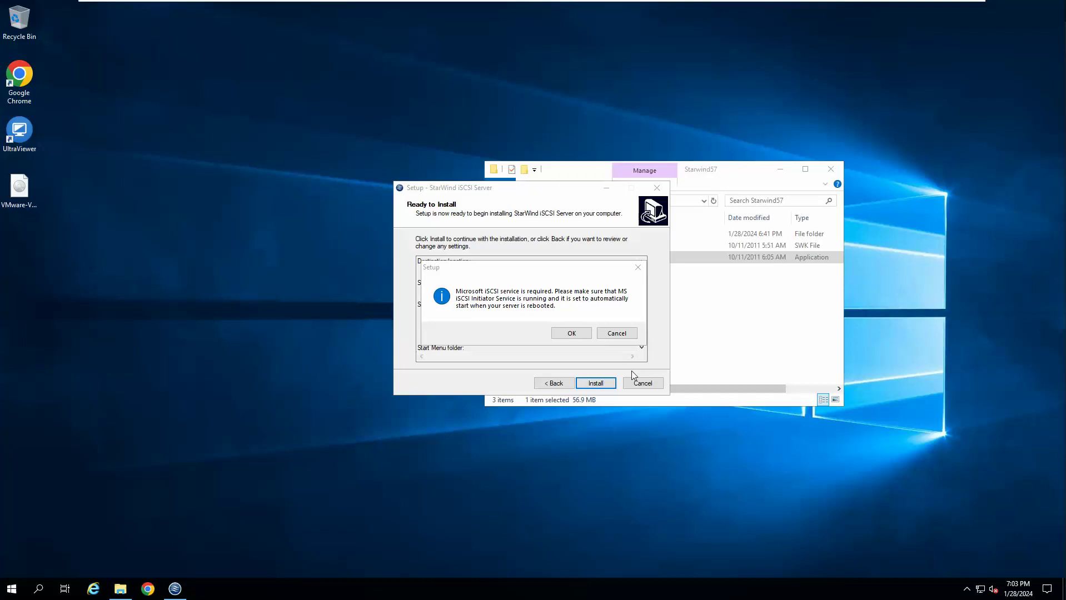
left_click(275, 229)
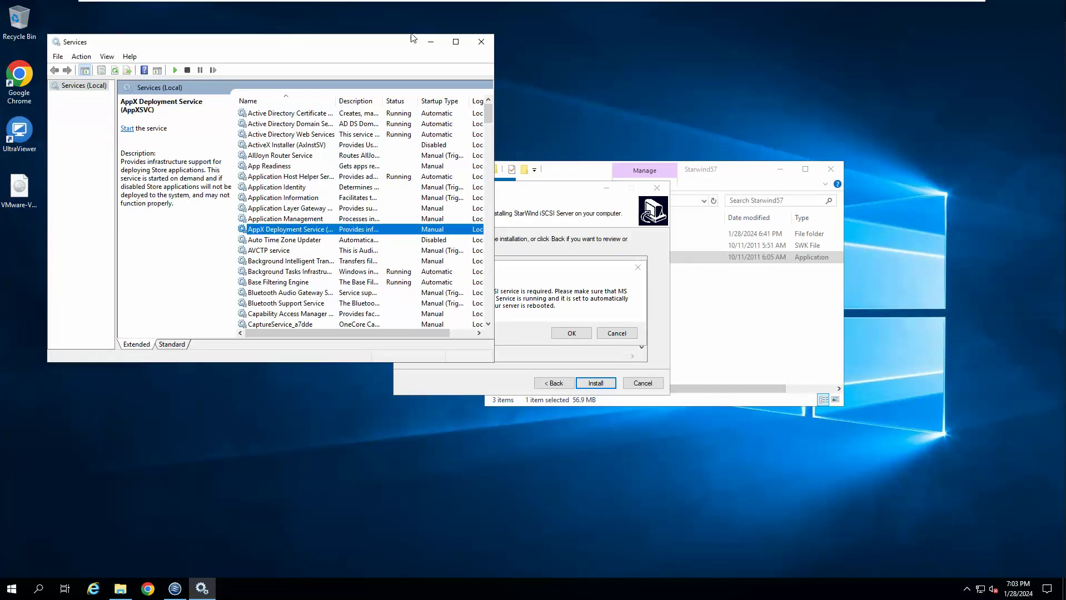
double_click(382, 46)
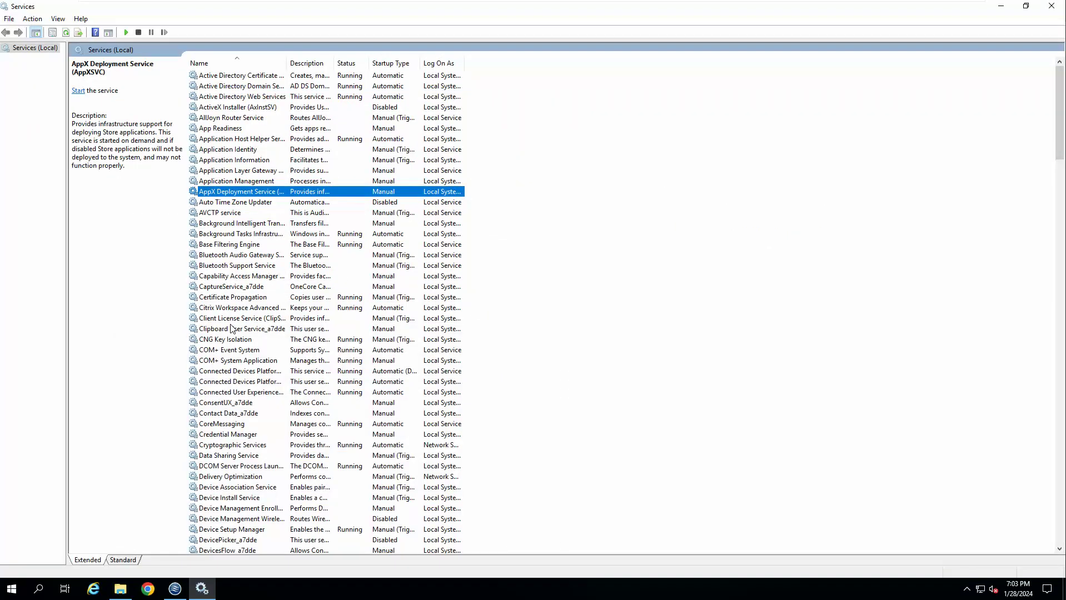
Start the Microsoft iSCSI Initiator Service, widen the service name column, and minimize the Services console
key("i")
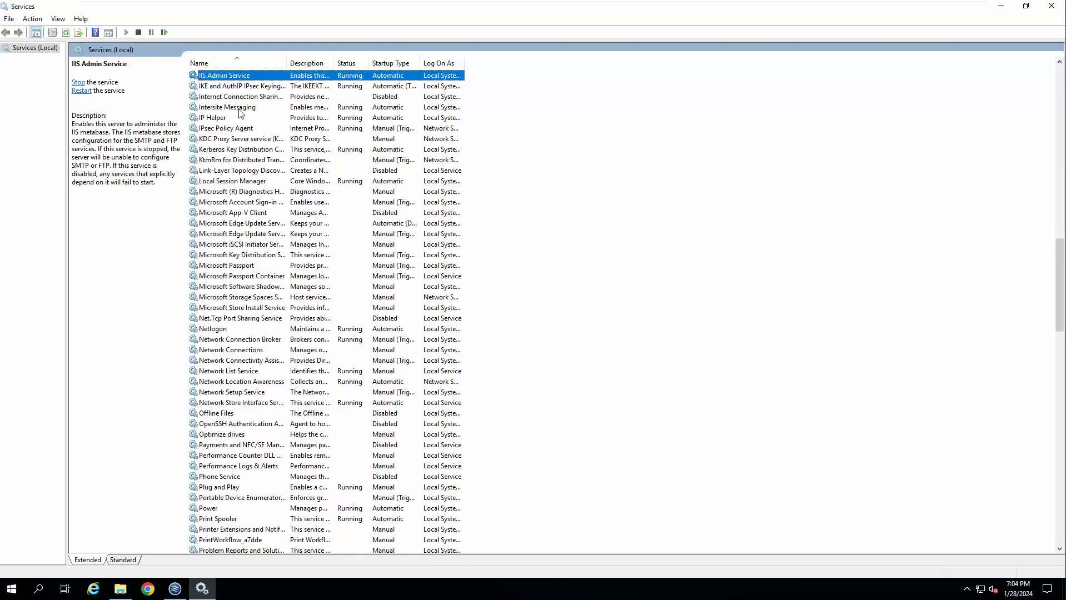
left_click(245, 245)
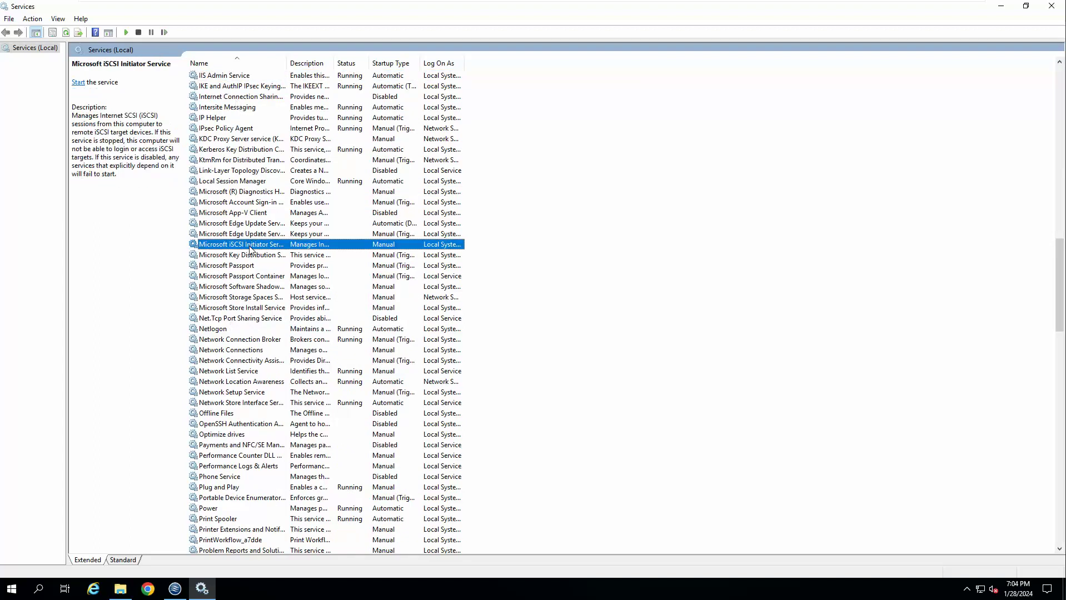
left_click_drag(285, 66, 339, 65)
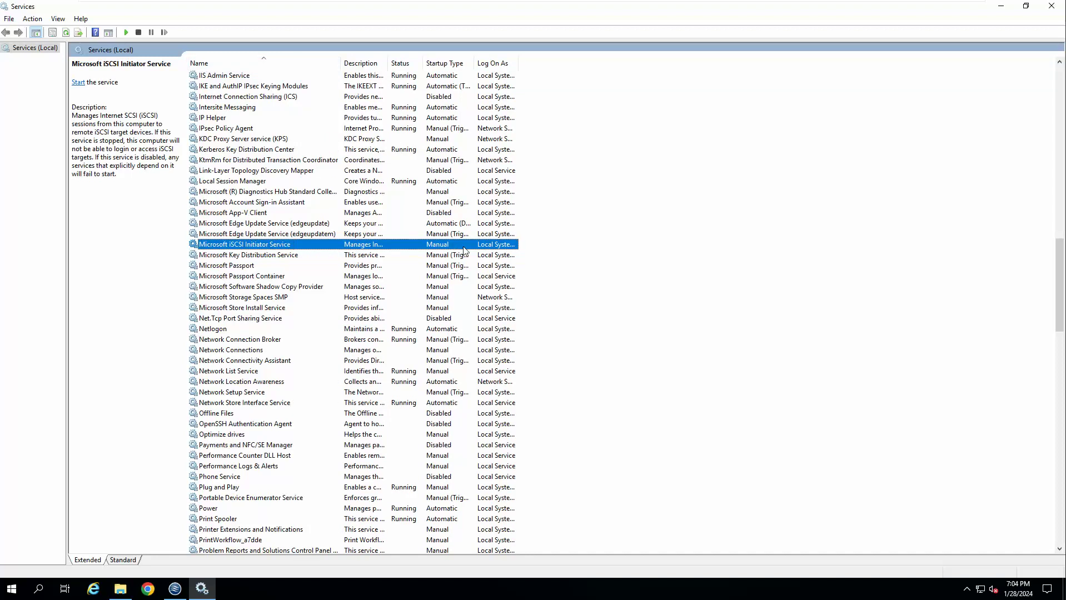
right_click(303, 247)
left_click(341, 256)
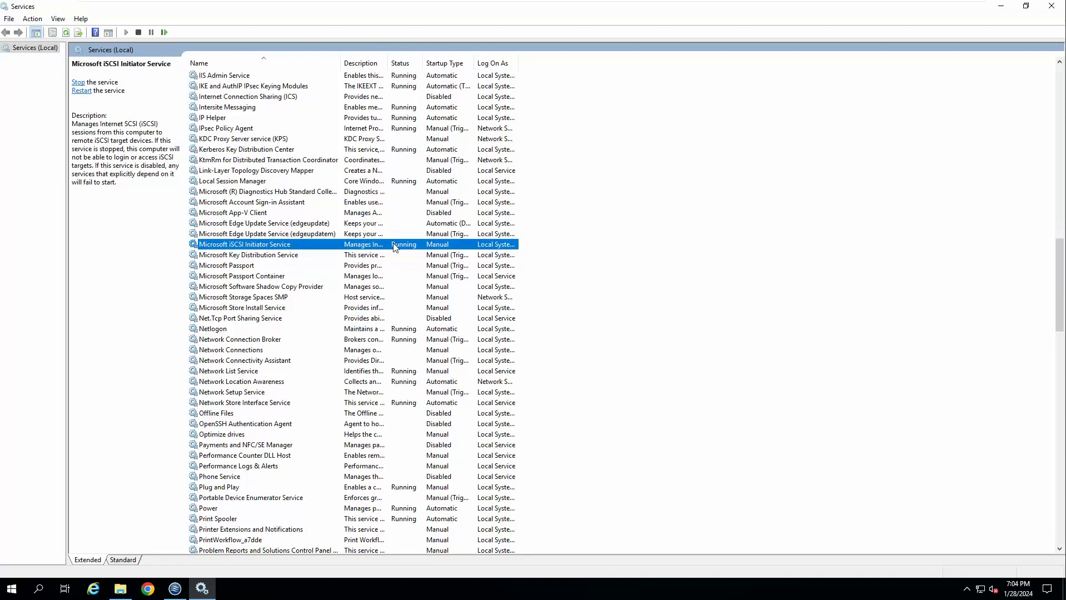
left_click(1000, 7)
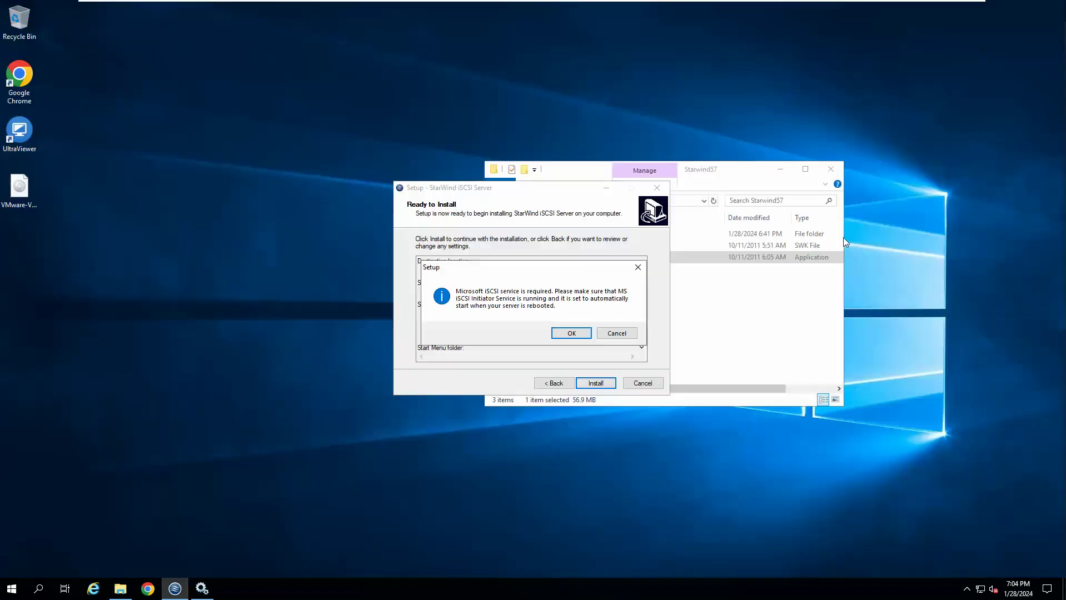
Continue the StarWind setup, install the StarWind System devices driver, and finish the wizard with the Management Console launch option kept
left_click(579, 334)
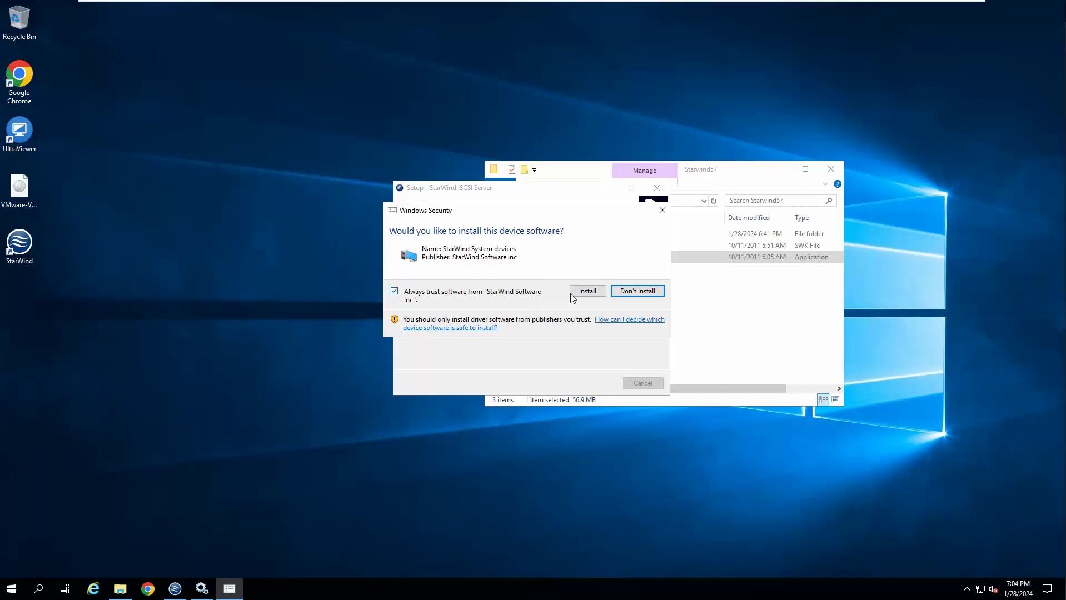
left_click(588, 291)
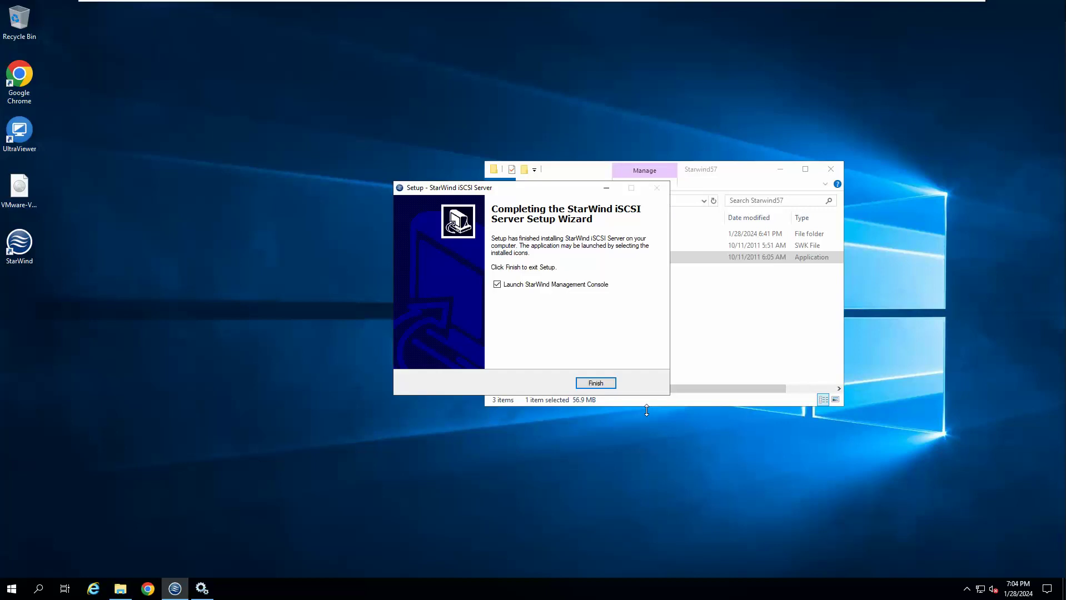
left_click(604, 383)
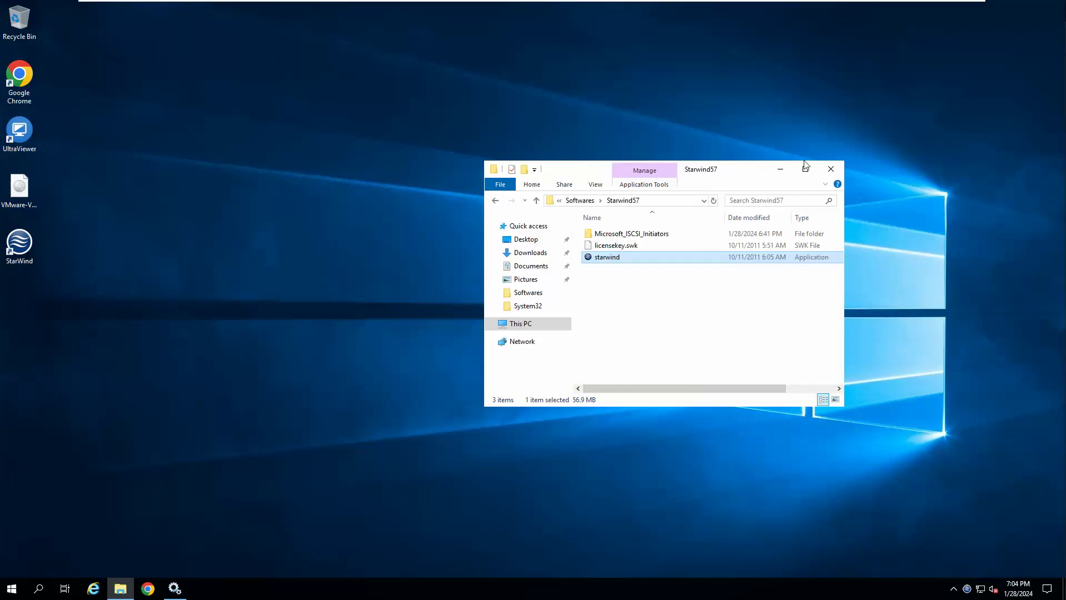
Minimize the Starwind57 folder window, open the StarWind Management Console, and move its window toward the middle of the desktop
left_click(781, 168)
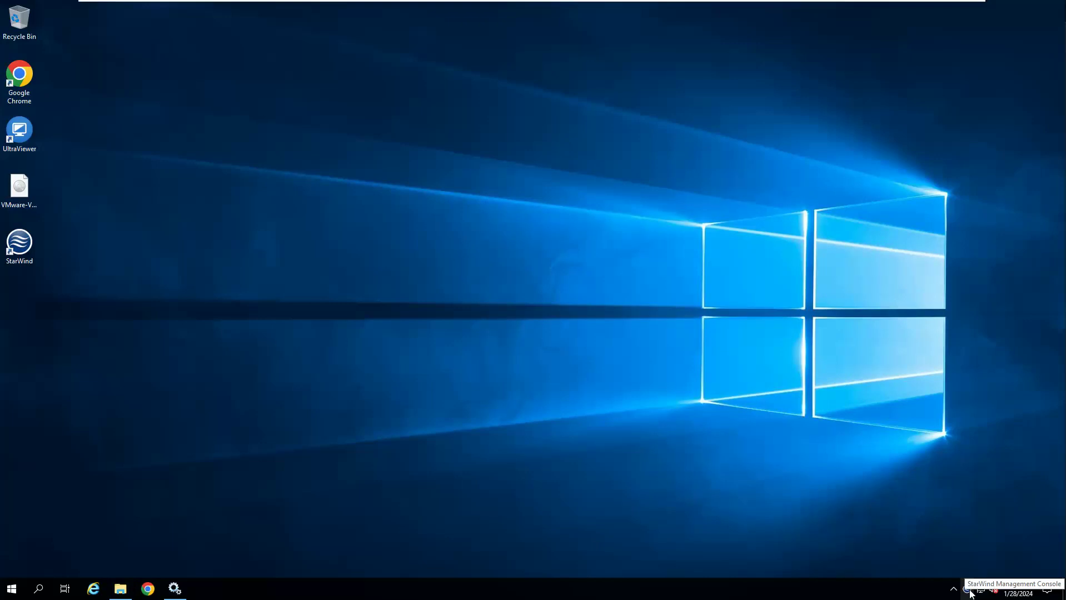
left_click(968, 590)
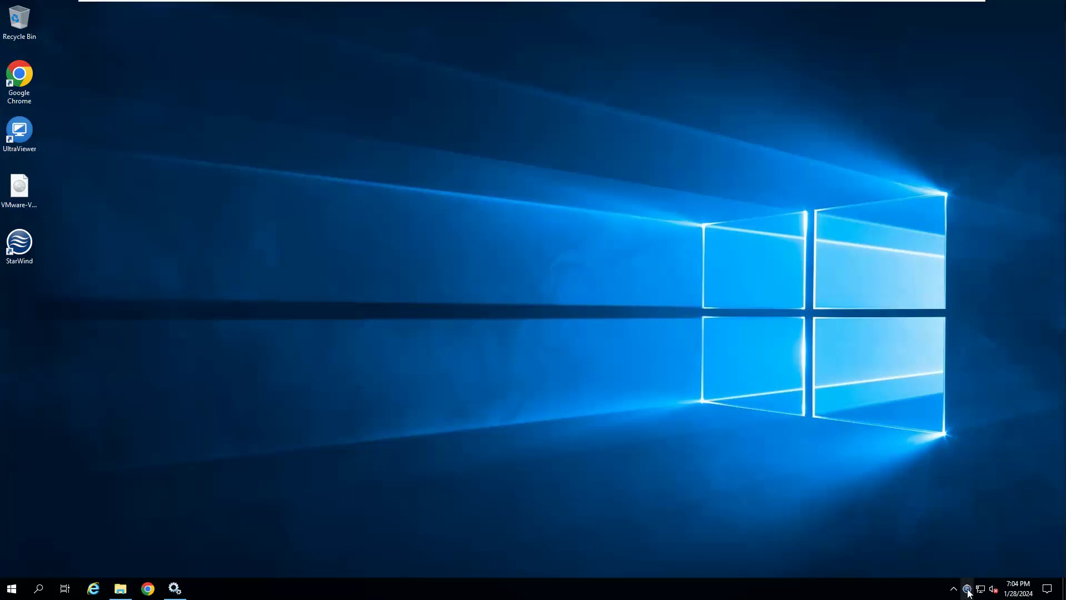
double_click(19, 243)
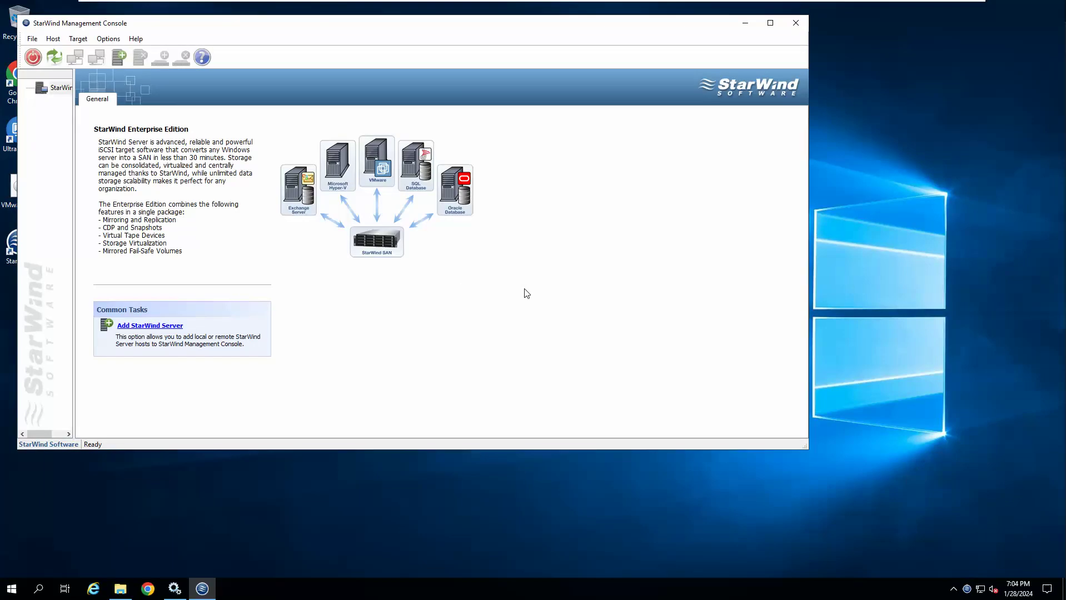
left_click_drag(389, 23, 615, 103)
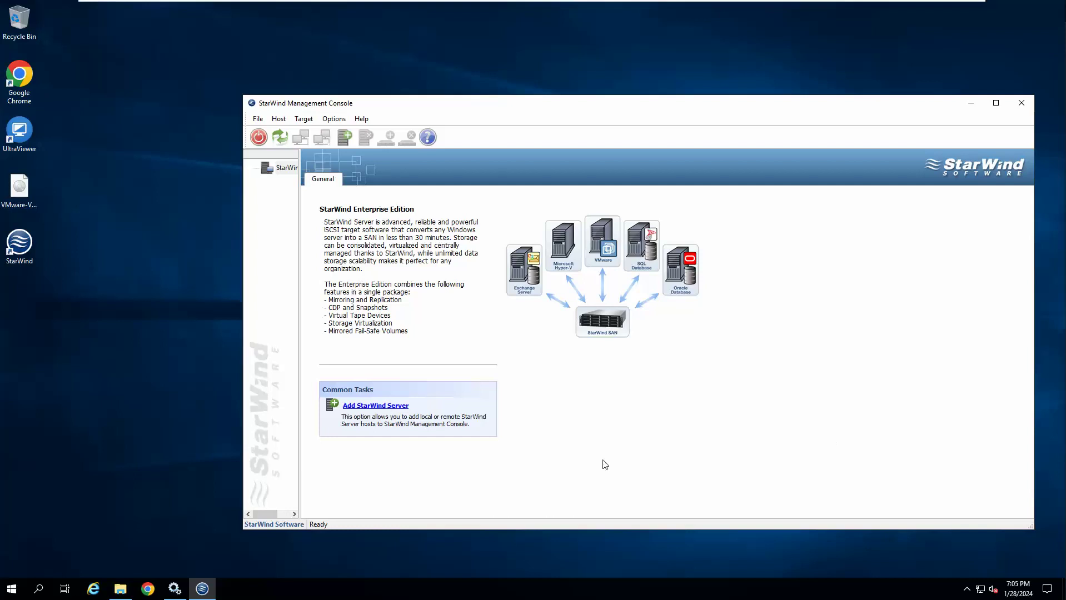
Add a StarWind Server host with the address 192.168.1.100, keeping the default port 3261
left_click(385, 410)
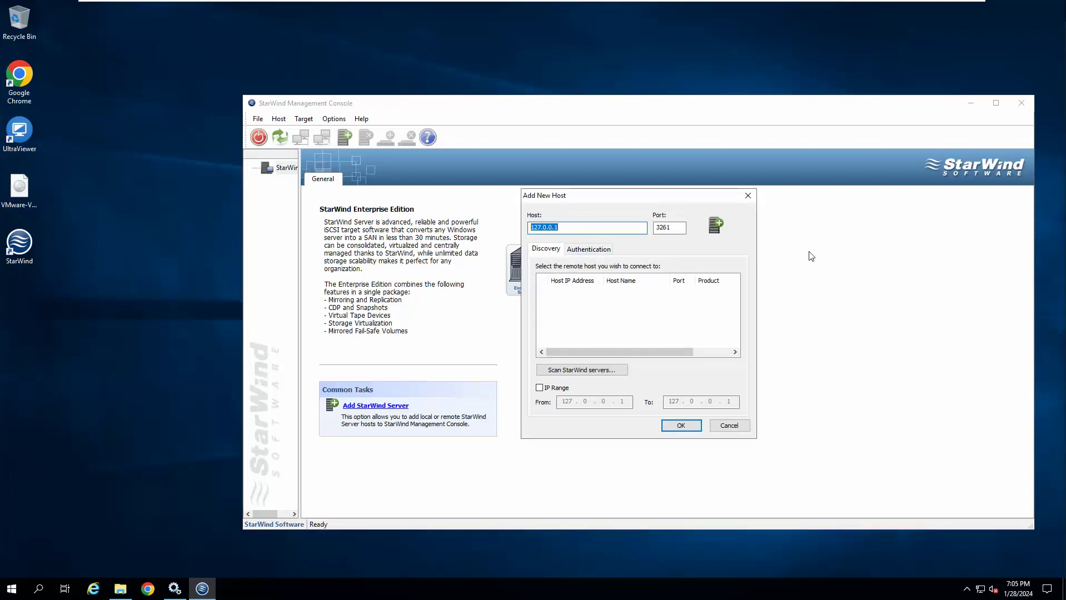
key("BackSpace")
type("192.168.1.100")
left_click(682, 426)
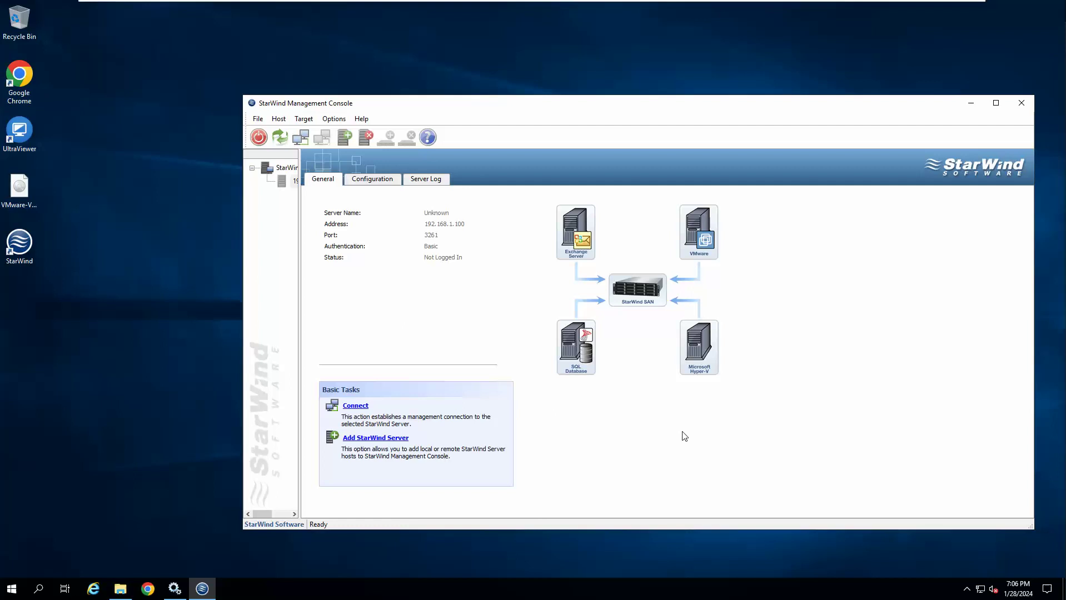
Widen the server tree and connect to host 192.168.1.100 with the login root and its account password, keeping the password saved
left_click_drag(299, 225, 388, 227)
right_click(328, 183)
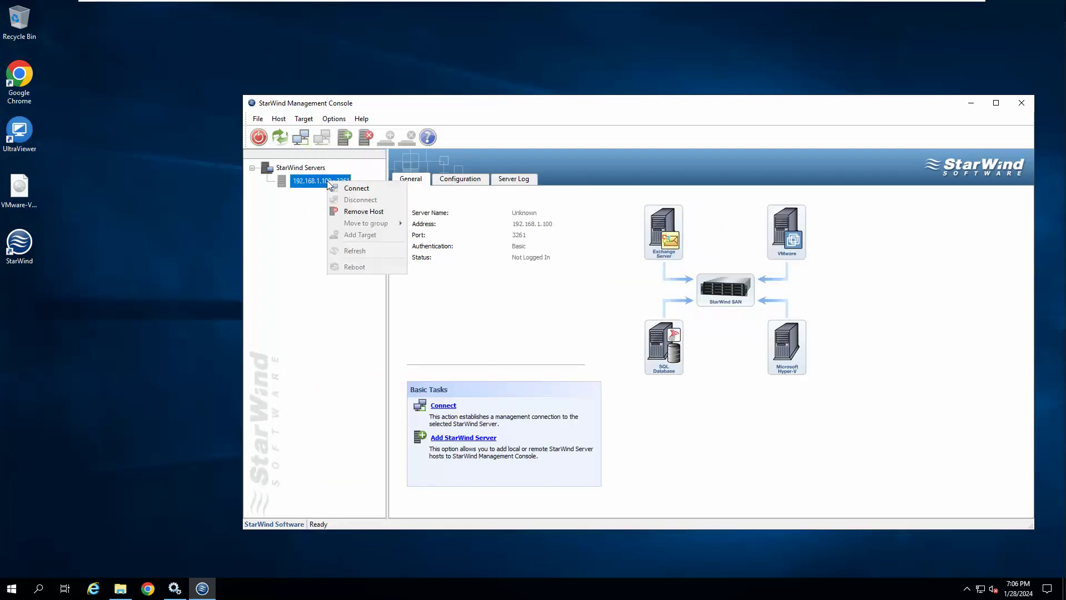
left_click(362, 189)
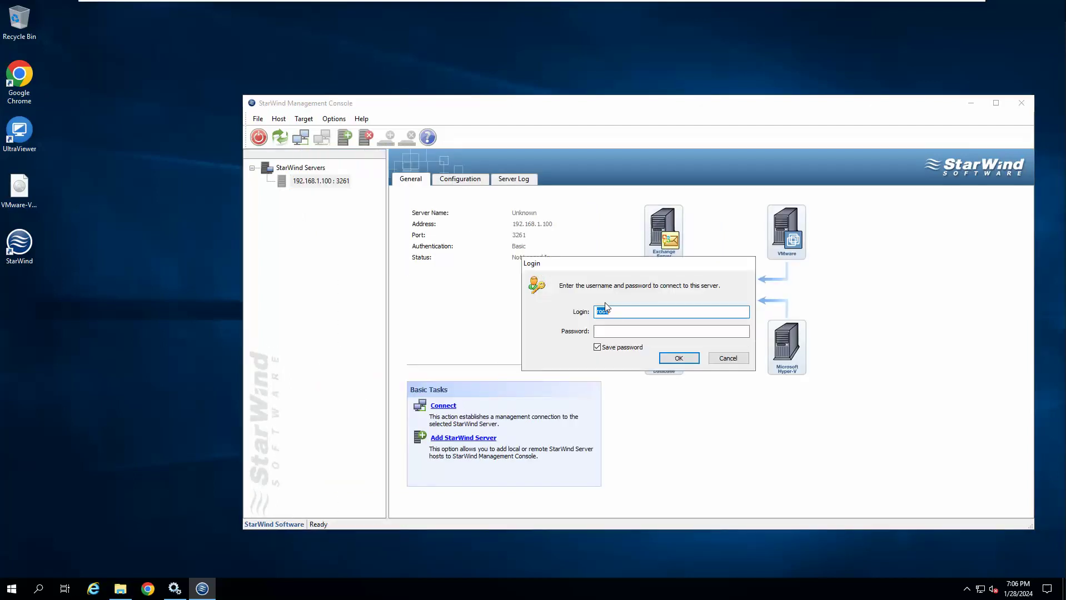
left_click(620, 332)
type("••••")
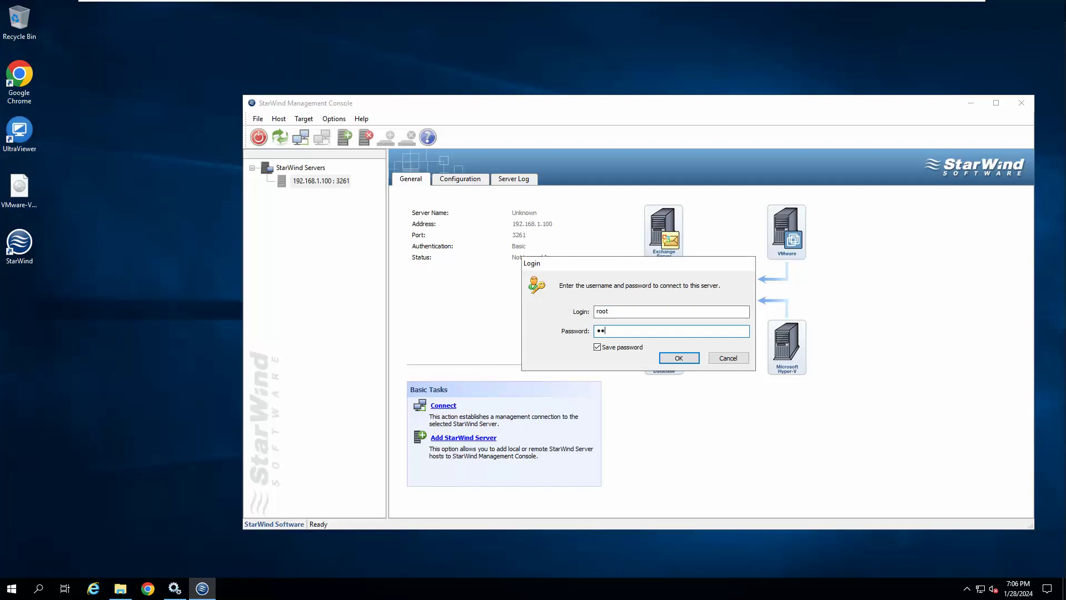
type("••••")
left_click(677, 360)
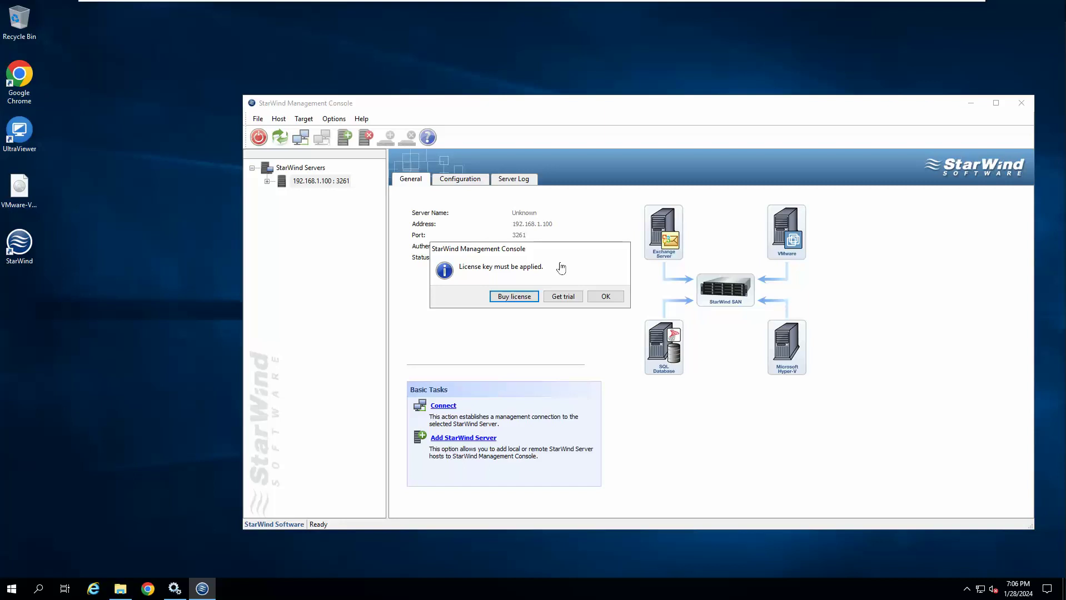
Bring up the Starwind57 folder window, move it clear of the console, and dismiss the license notice
left_click(123, 589)
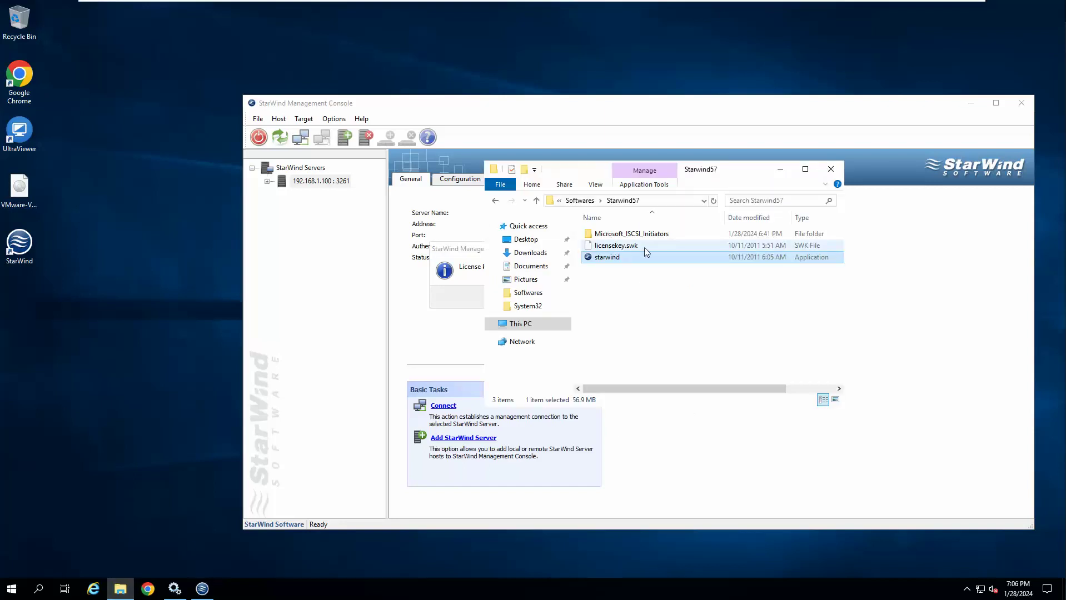
left_click_drag(702, 161, 824, 281)
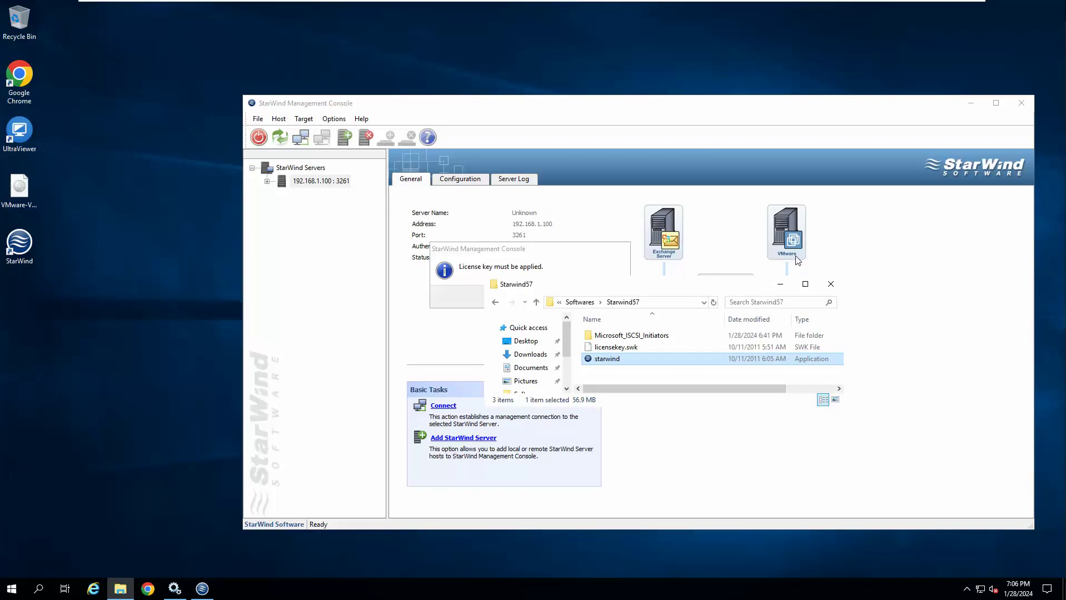
left_click_drag(756, 288, 356, 340)
left_click(604, 295)
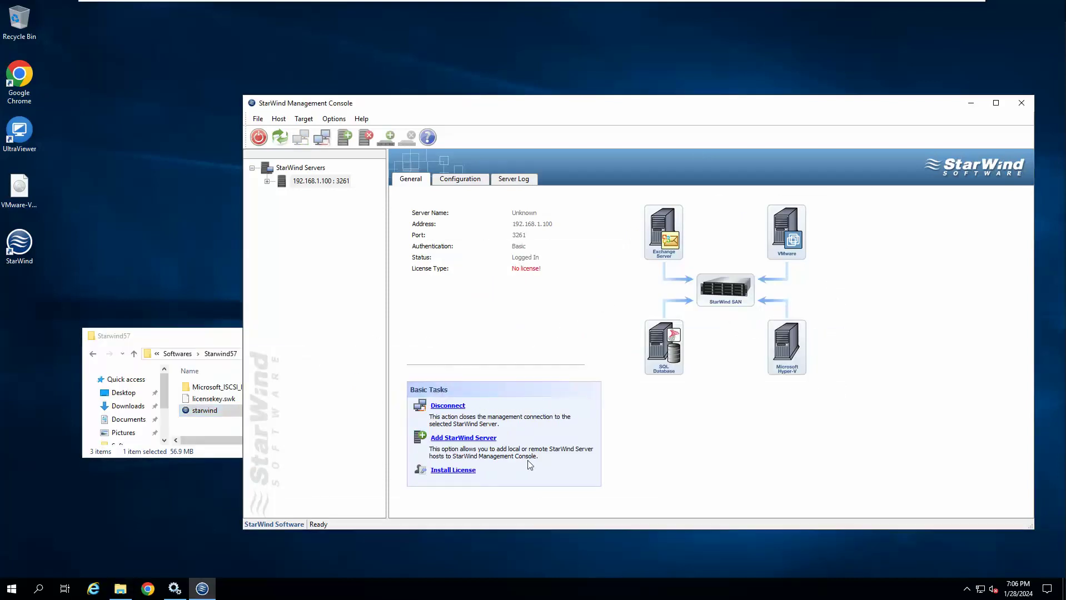
Install the StarWind license by loading the license file from C:\Softwares\Starwind57 and confirm the registration
left_click(463, 470)
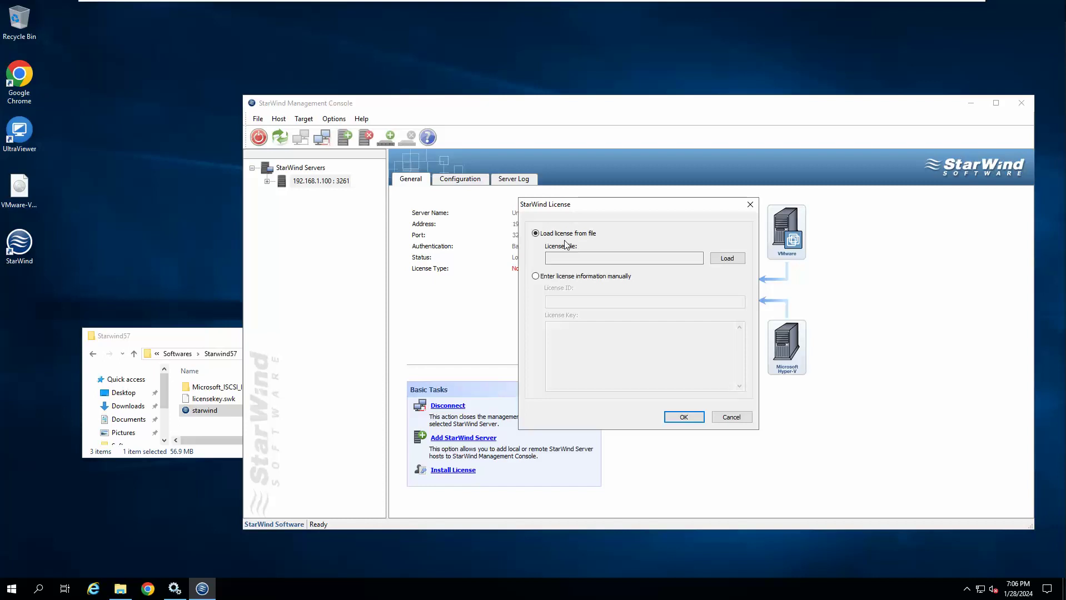
left_click(729, 260)
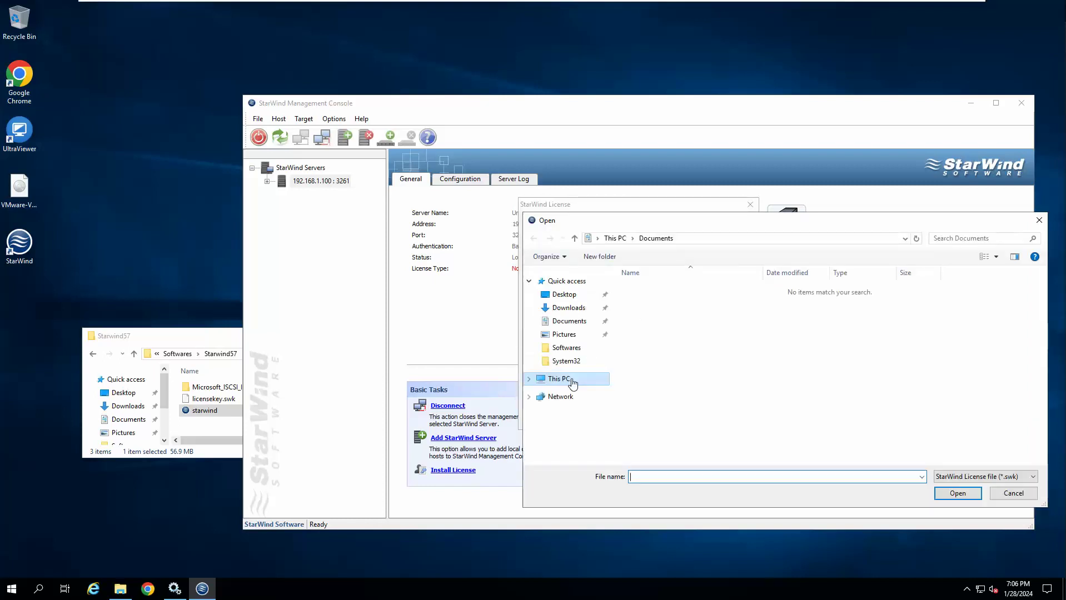
double_click(694, 431)
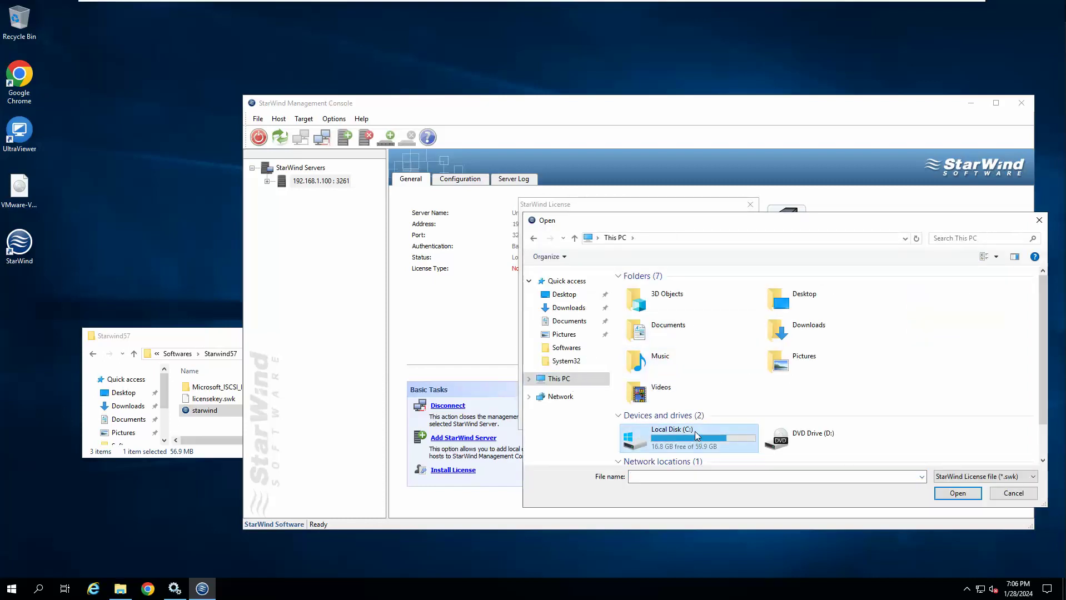
double_click(662, 371)
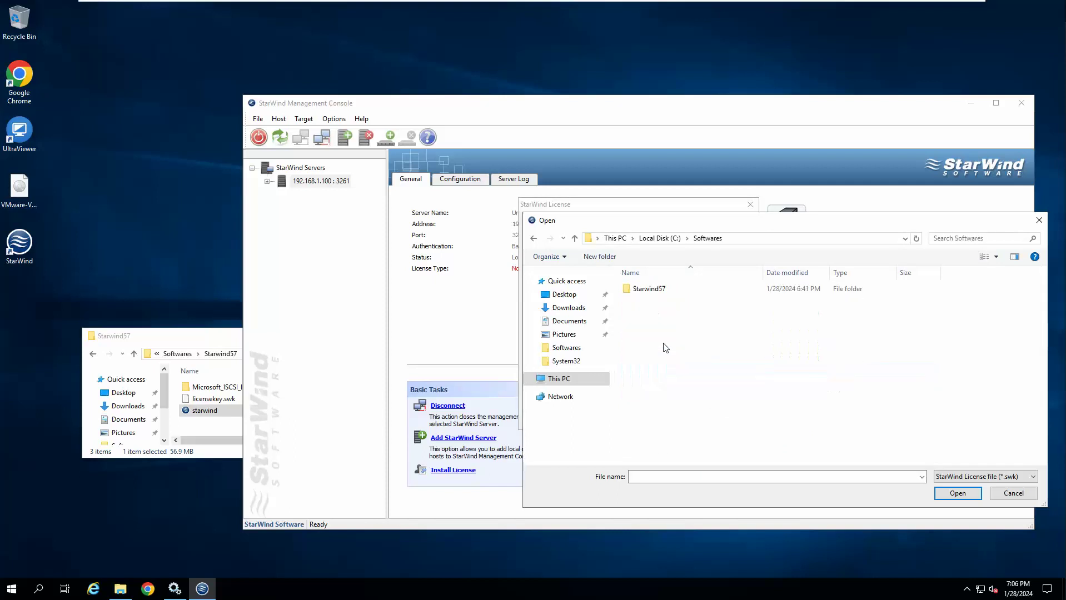
double_click(665, 290)
left_click(668, 300)
left_click(957, 493)
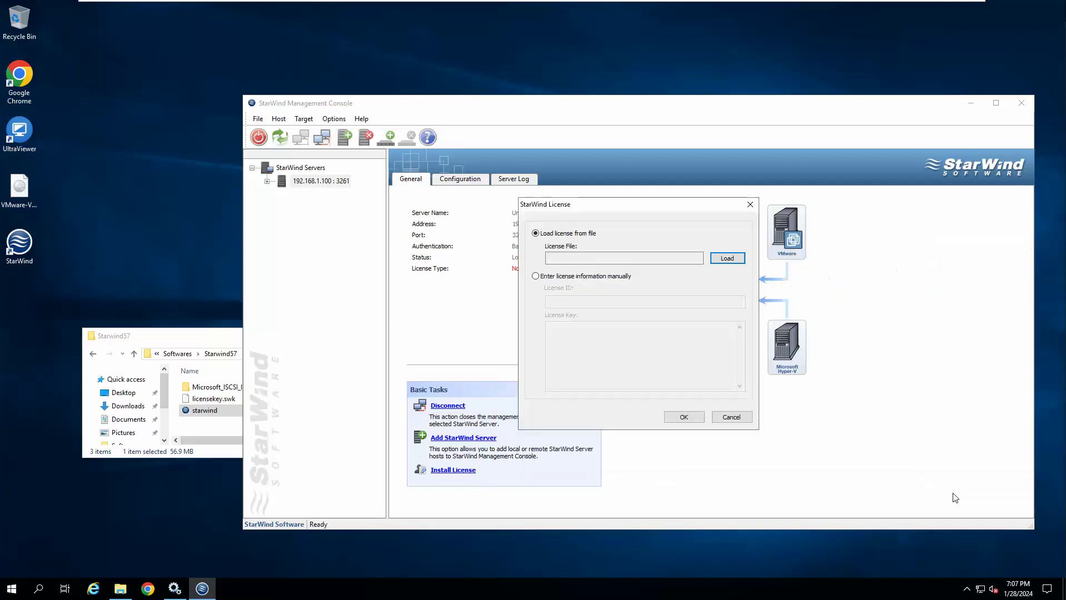
left_click(685, 417)
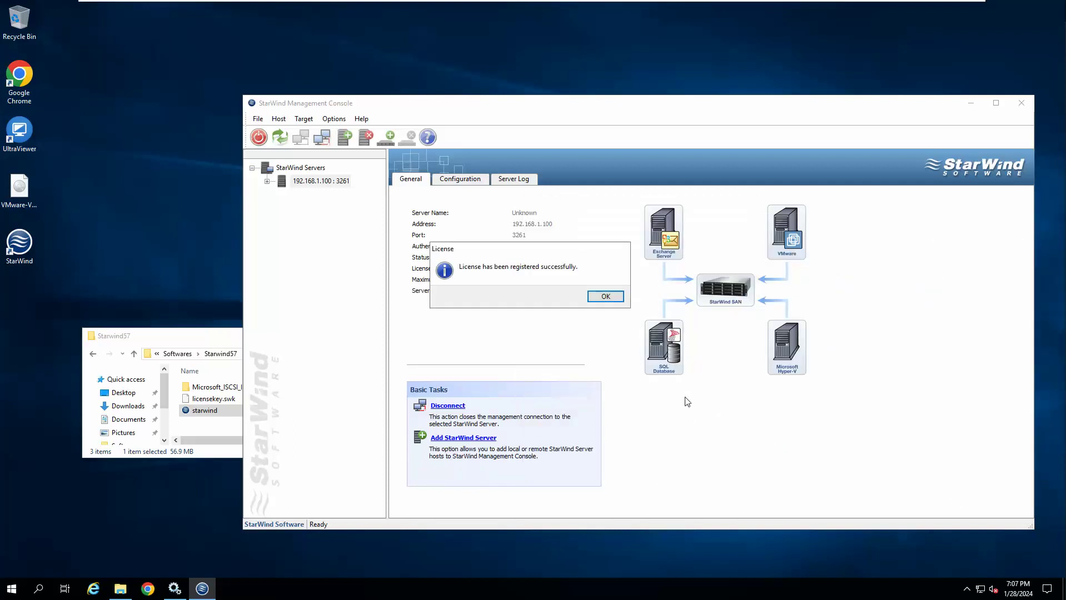
left_click(605, 296)
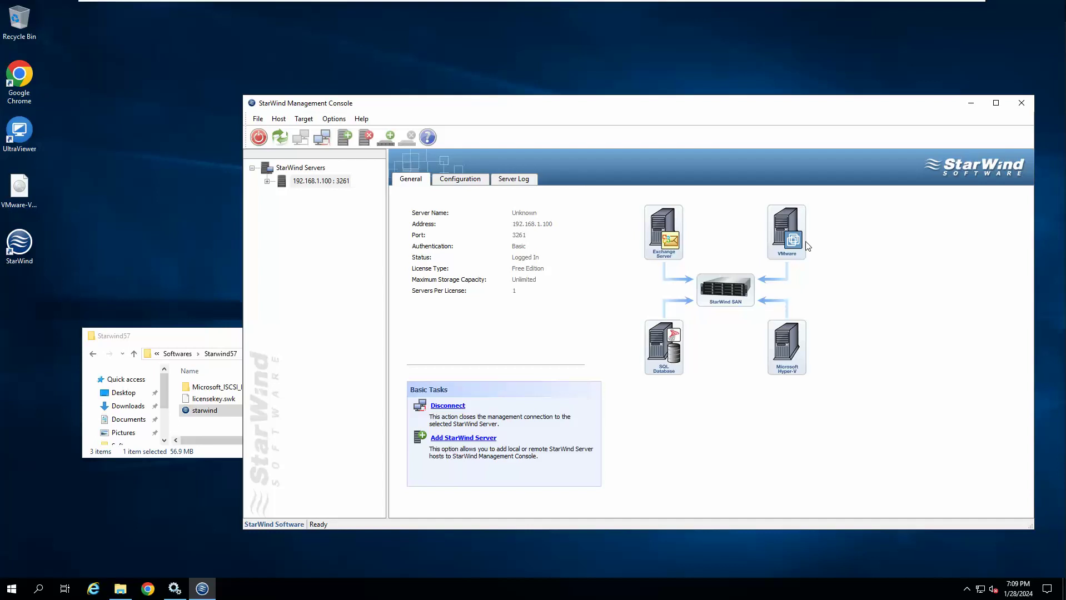
Maximize the StarWind console, switch to the Vmware 8.drawio diagram in draw.io, and connect the LUN1 circle to the SAN SERVER with an arrow
double_click(711, 106)
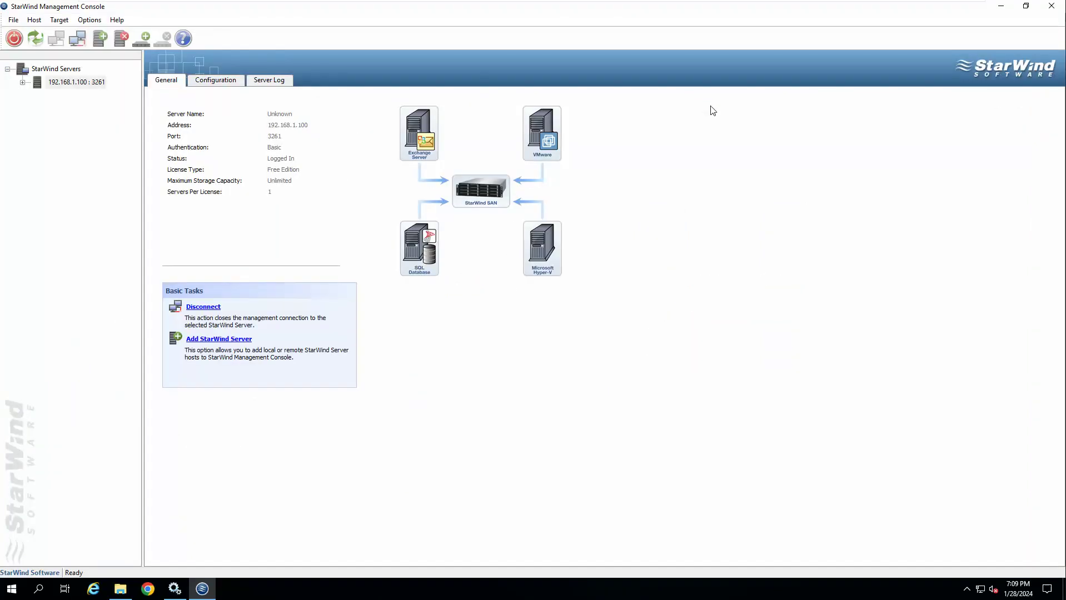
mouse_move(646, 5)
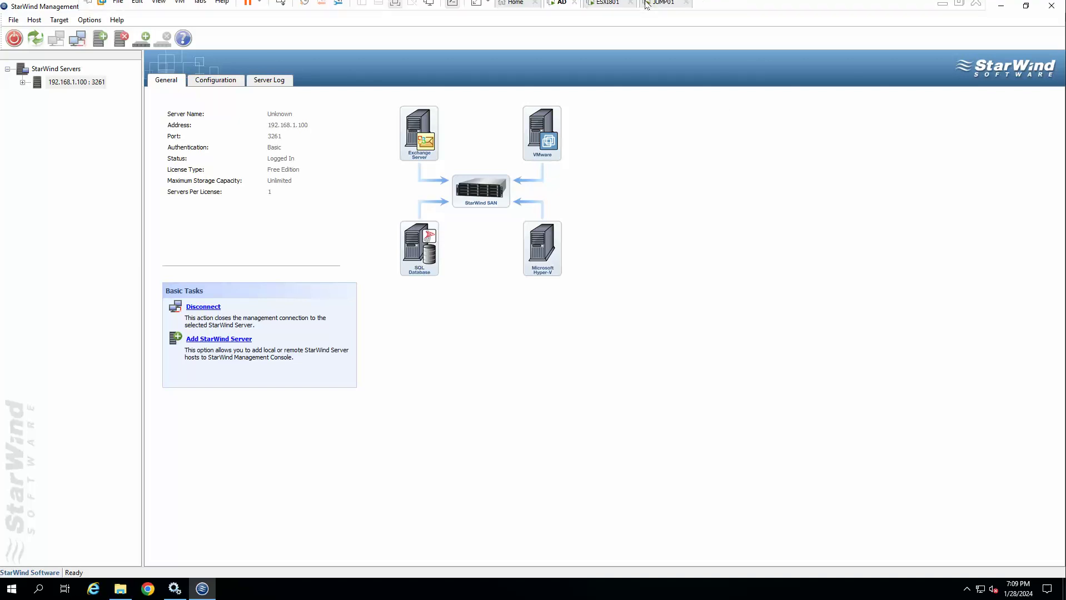
left_click(942, 4)
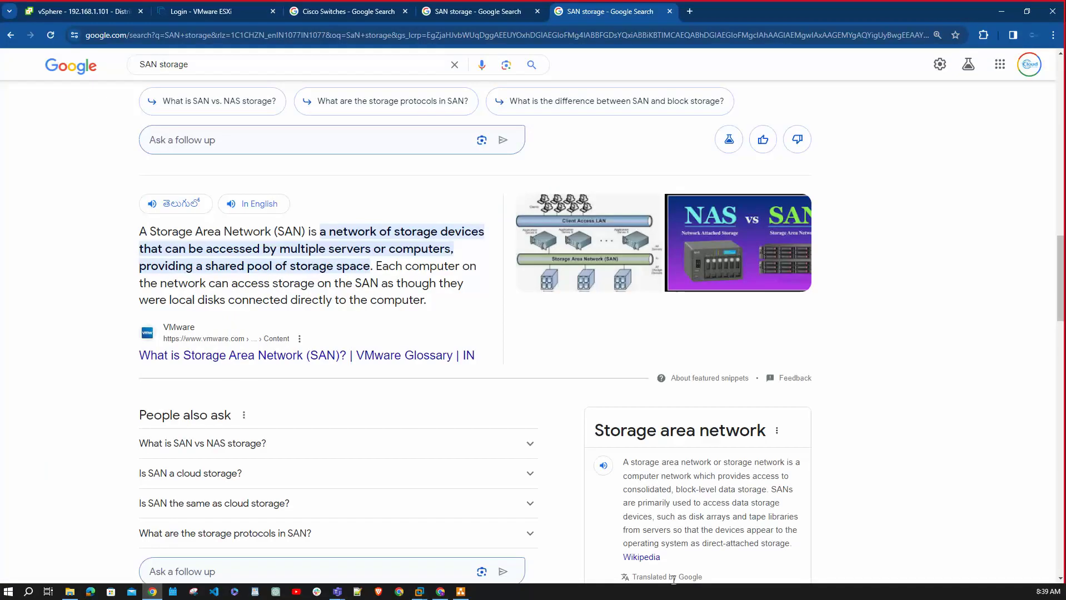
left_click(460, 591)
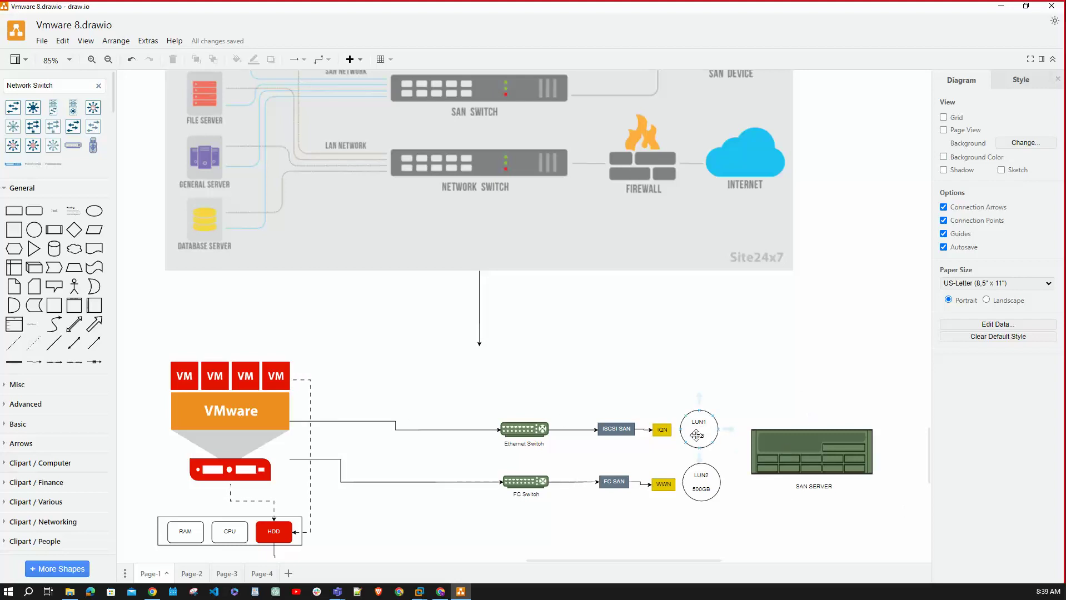
left_click_drag(728, 429, 820, 467)
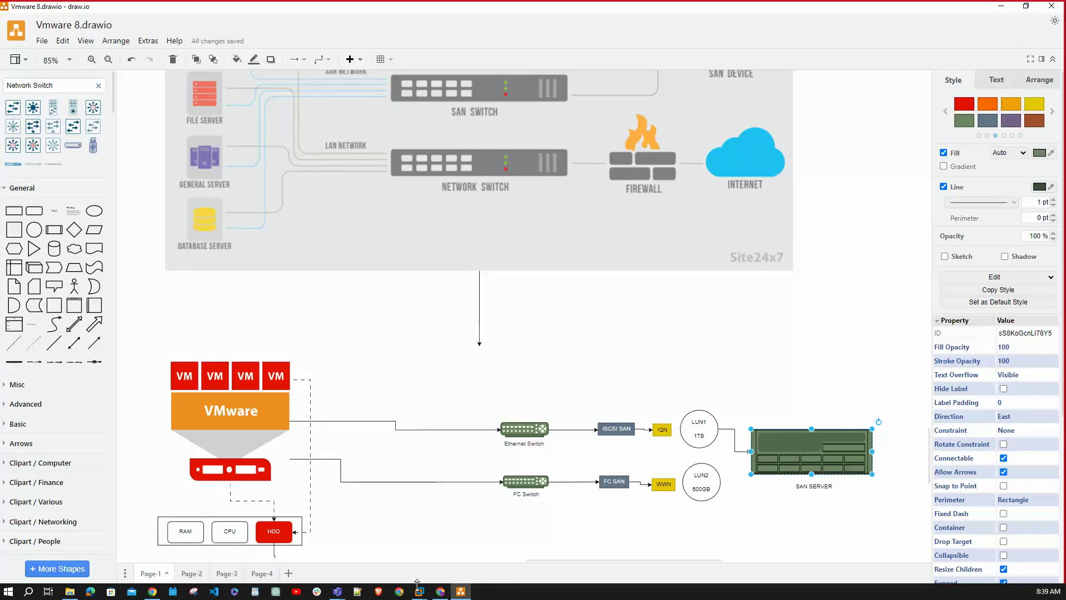
Return to the StarWind console, start adding a target under host 192.168.1.100 with alias LUN01, and enable its editable target name
mouse_move(419, 590)
left_click(465, 534)
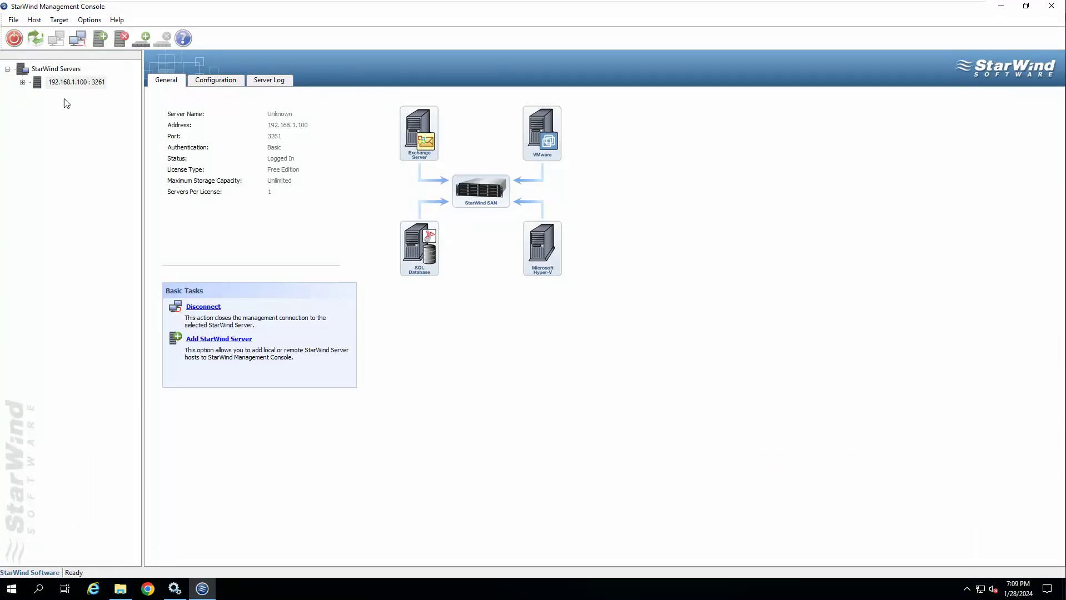
left_click(22, 82)
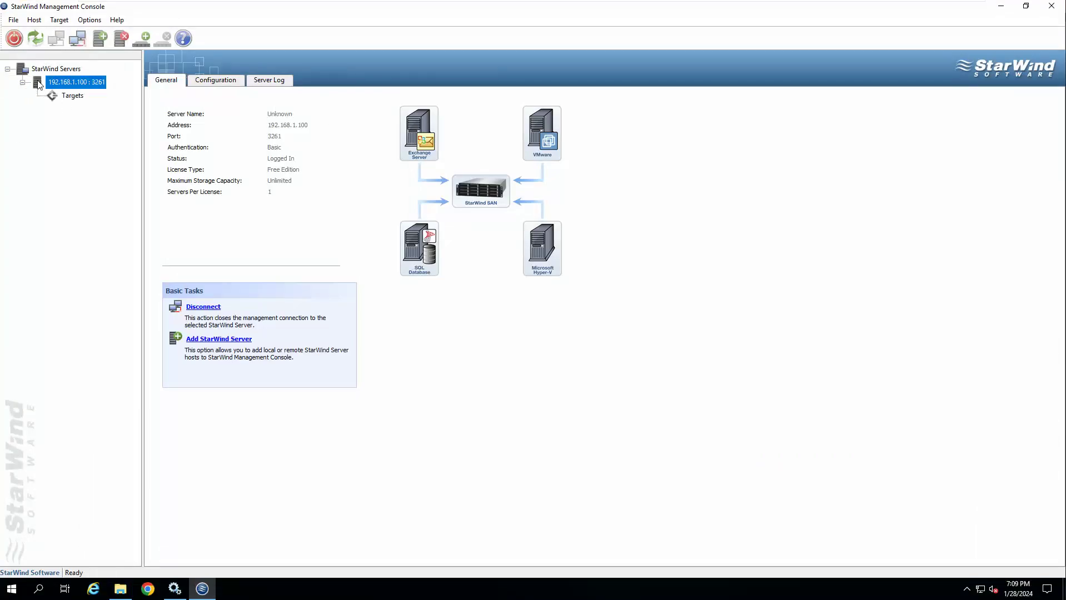
left_click(72, 95)
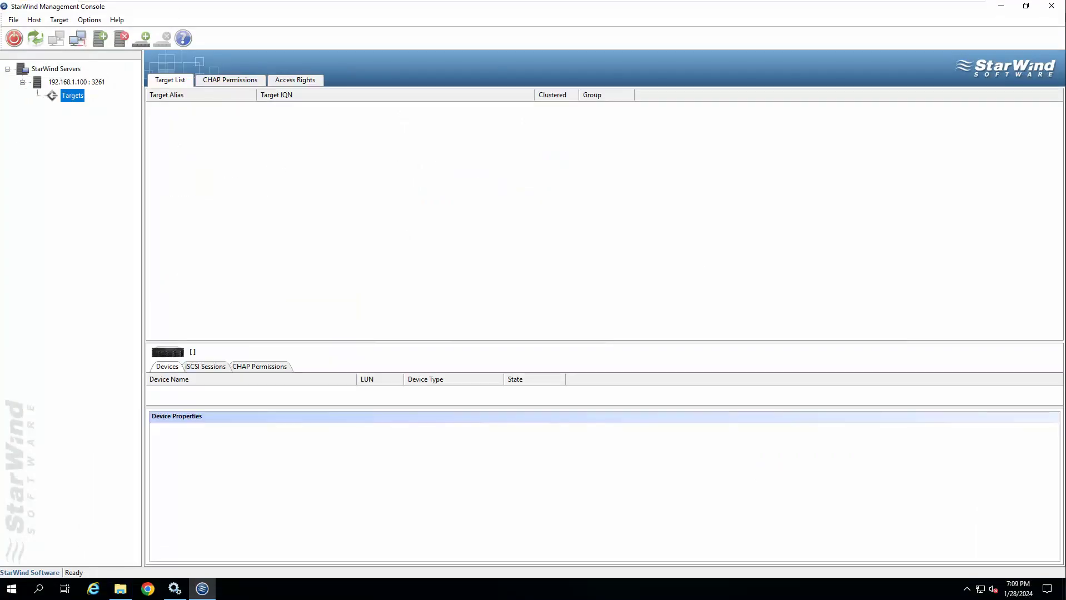
right_click(68, 96)
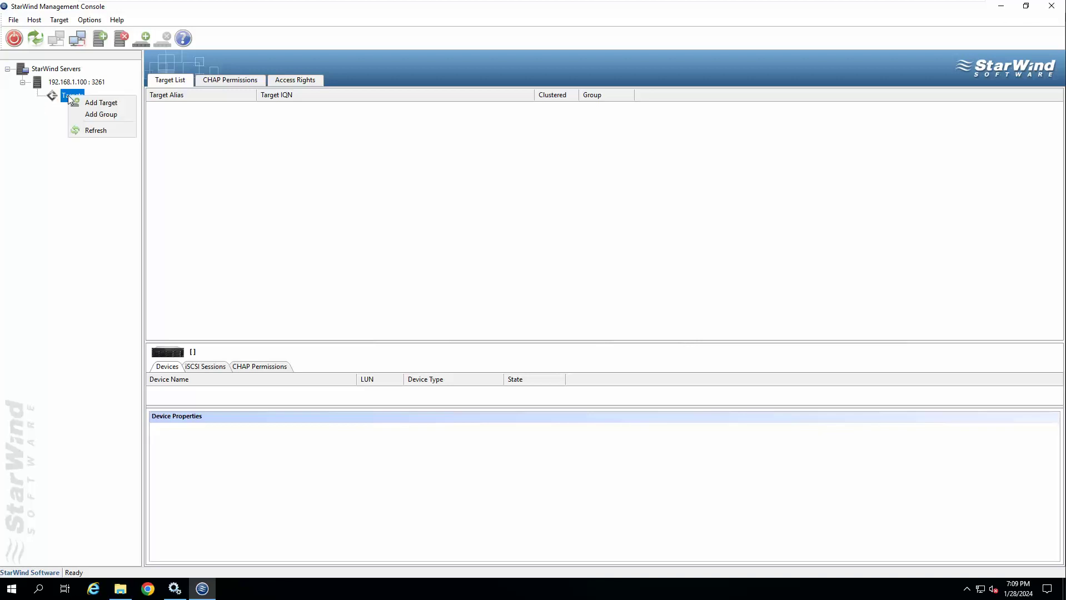
left_click(117, 103)
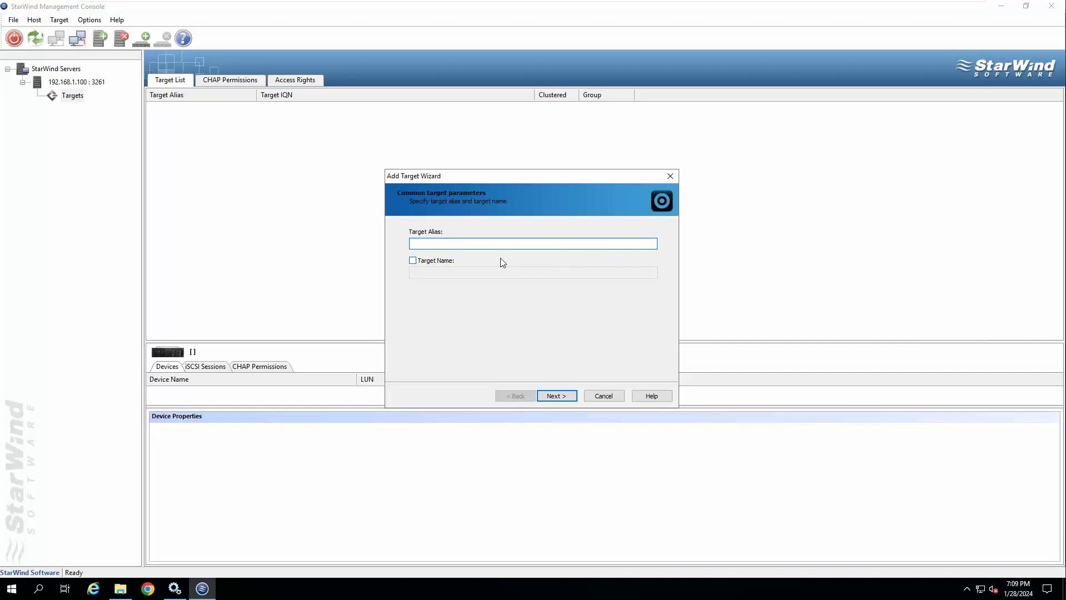
type("LUN01")
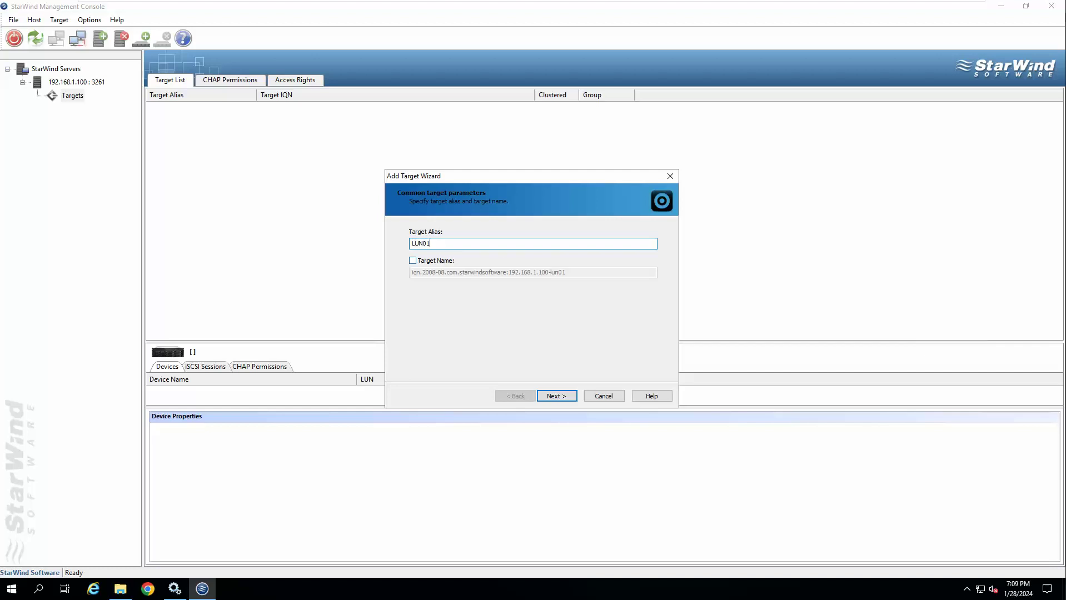
left_click(412, 260)
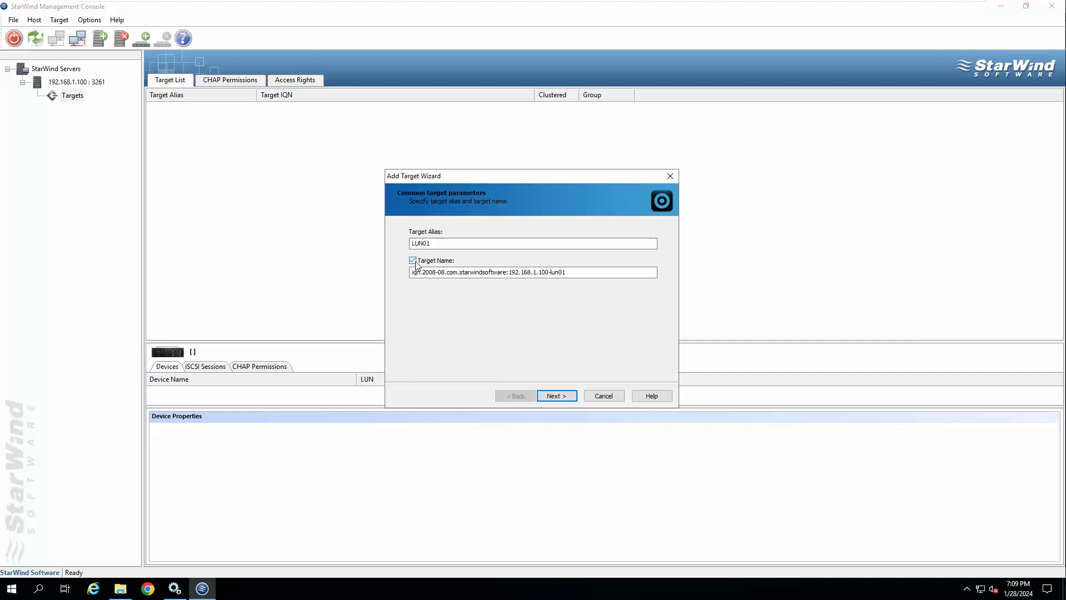
left_click_drag(576, 273, 397, 279)
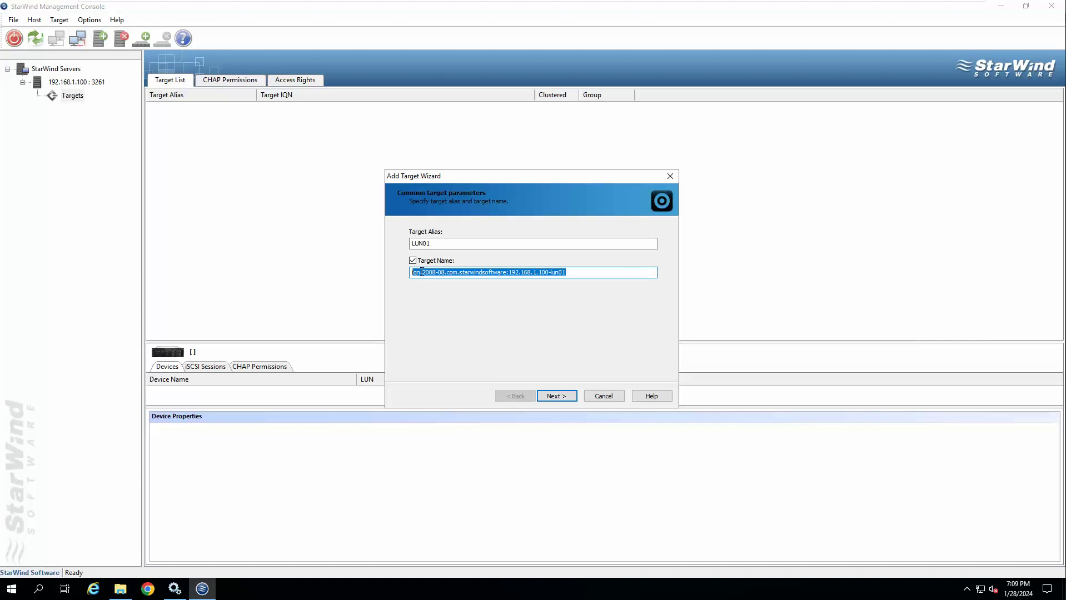
Switch to the Vmware 8.drawio diagram in draw.io and examine the LUN1 circle and its IQN box in the iSCSI path
mouse_move(787, 3)
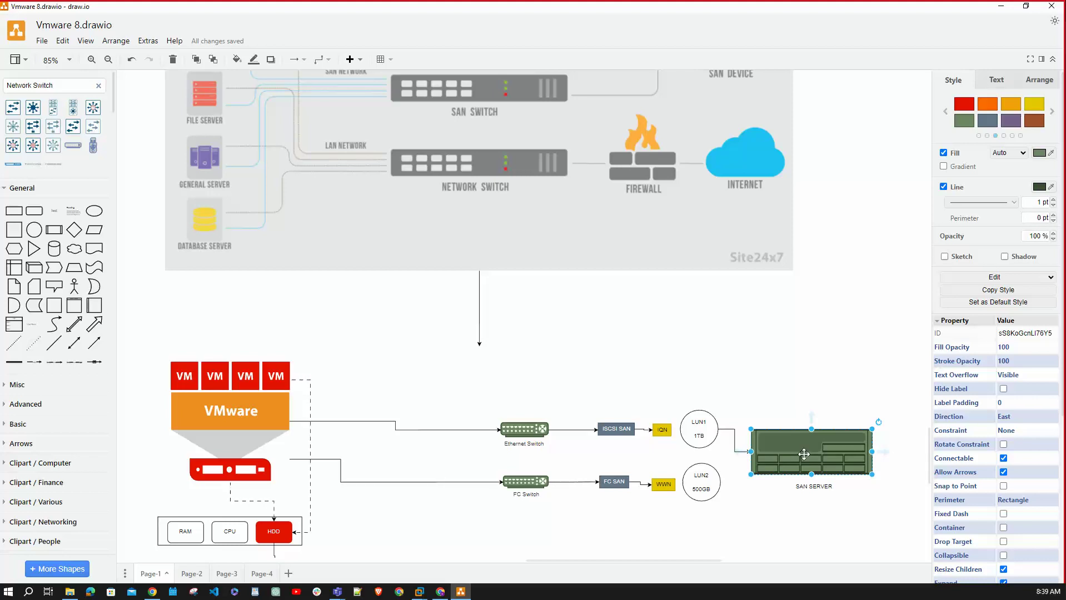
left_click(699, 429)
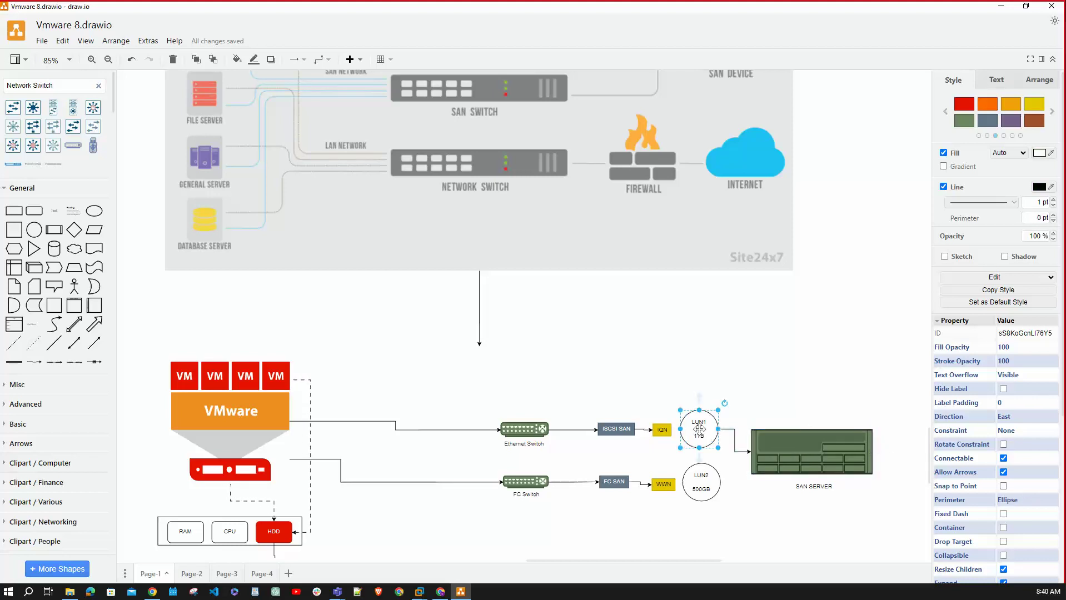
left_click(662, 431)
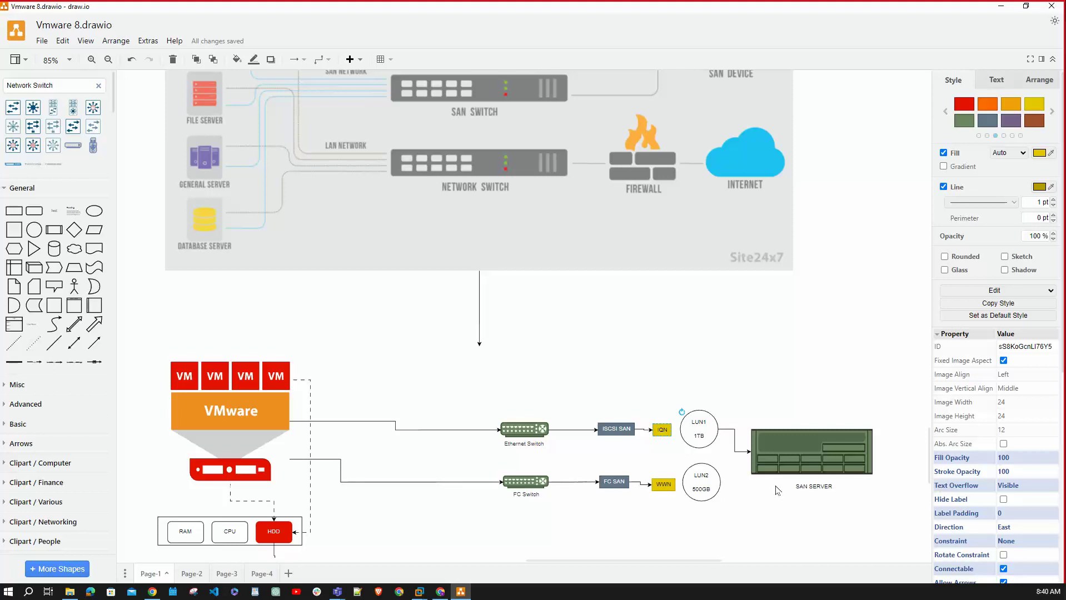
Return to the StarWind console and define the target's storage as Hard Disk, Basic Virtual, Image File device, with a new virtual disk
mouse_move(421, 591)
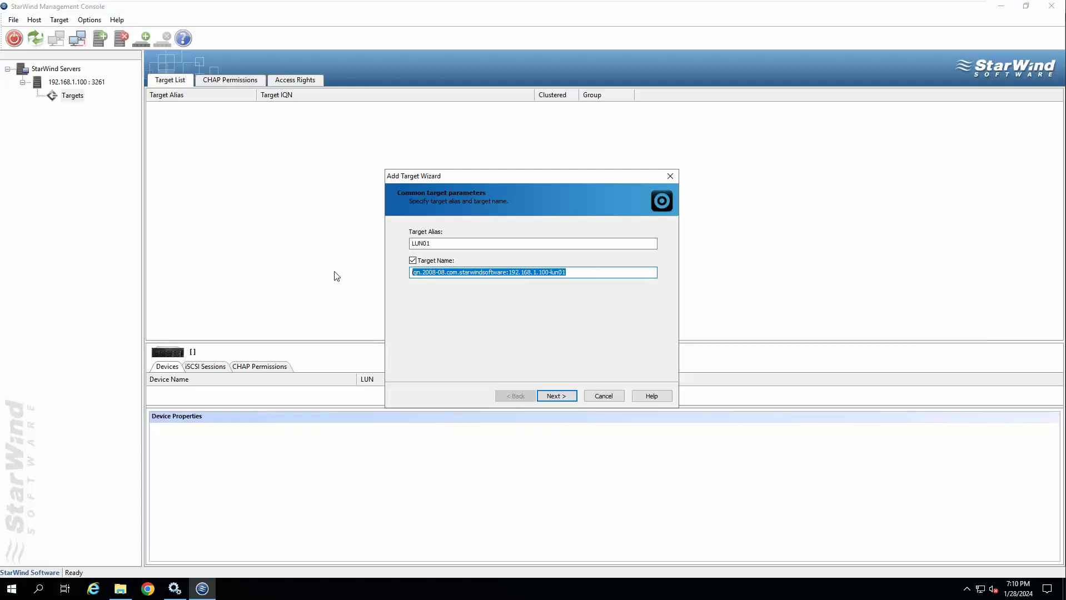
left_click(565, 398)
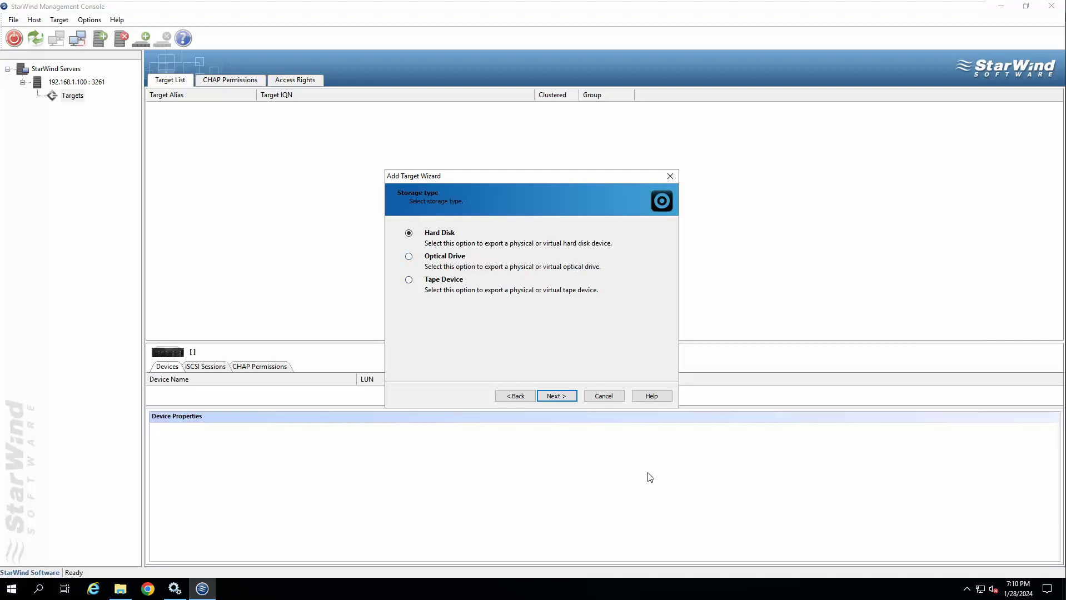
left_click(571, 396)
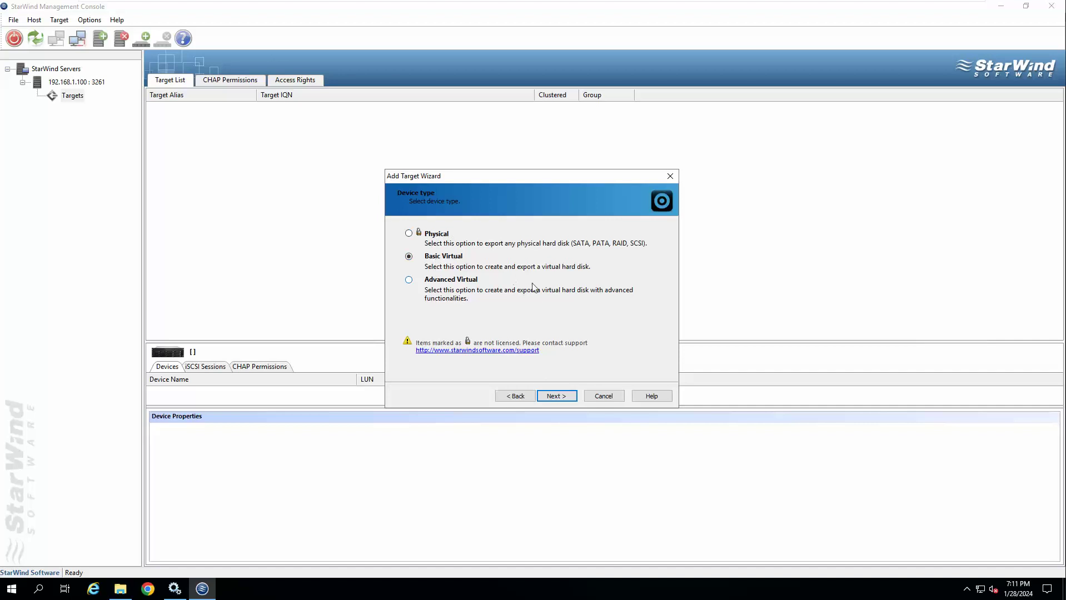
left_click(559, 397)
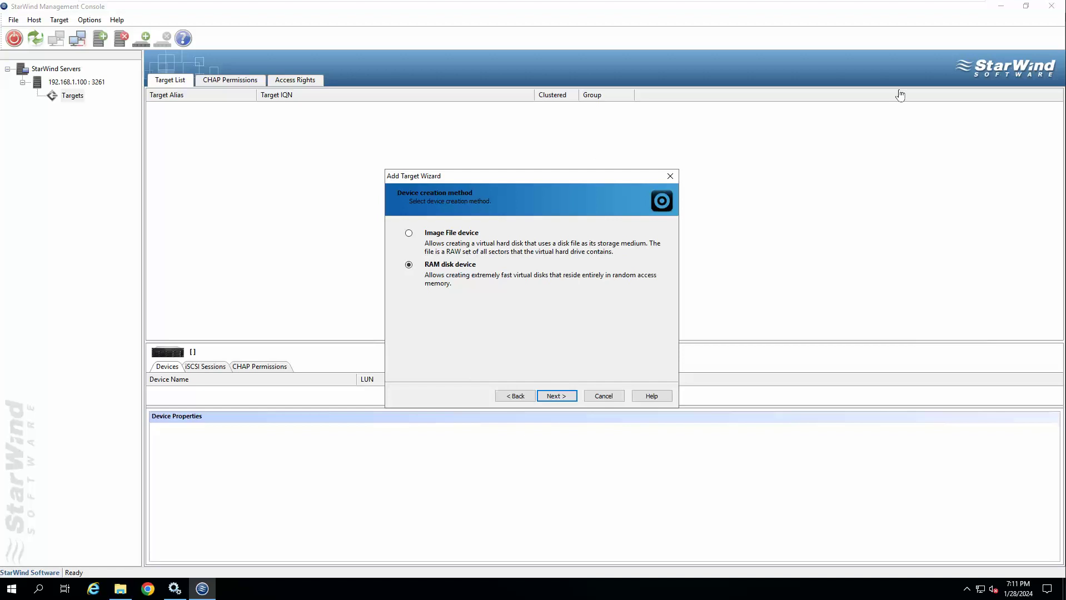
left_click(439, 236)
left_click(557, 397)
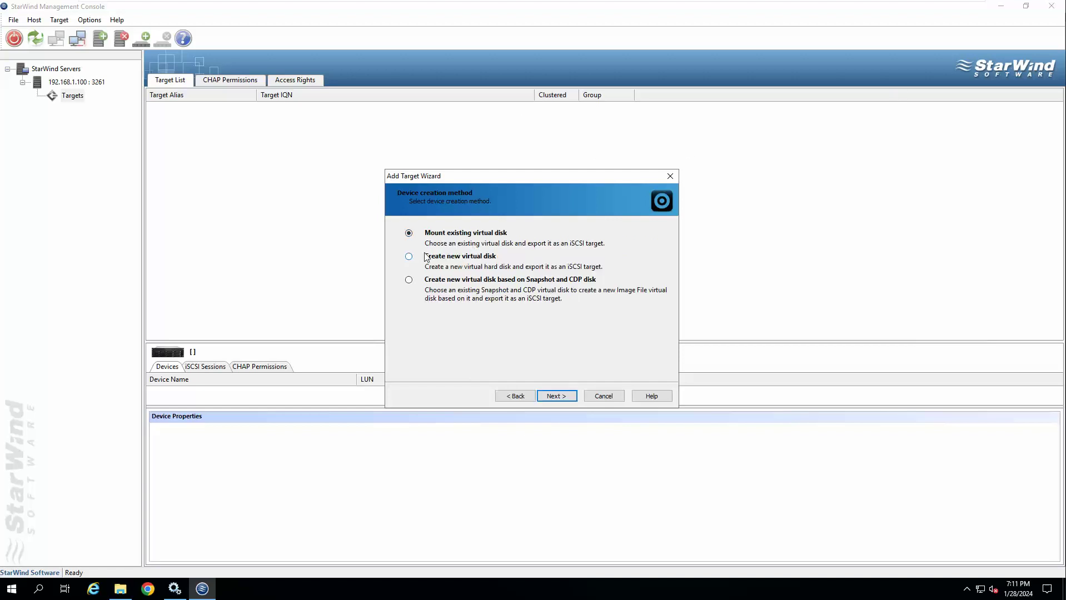
left_click(432, 260)
left_click(561, 398)
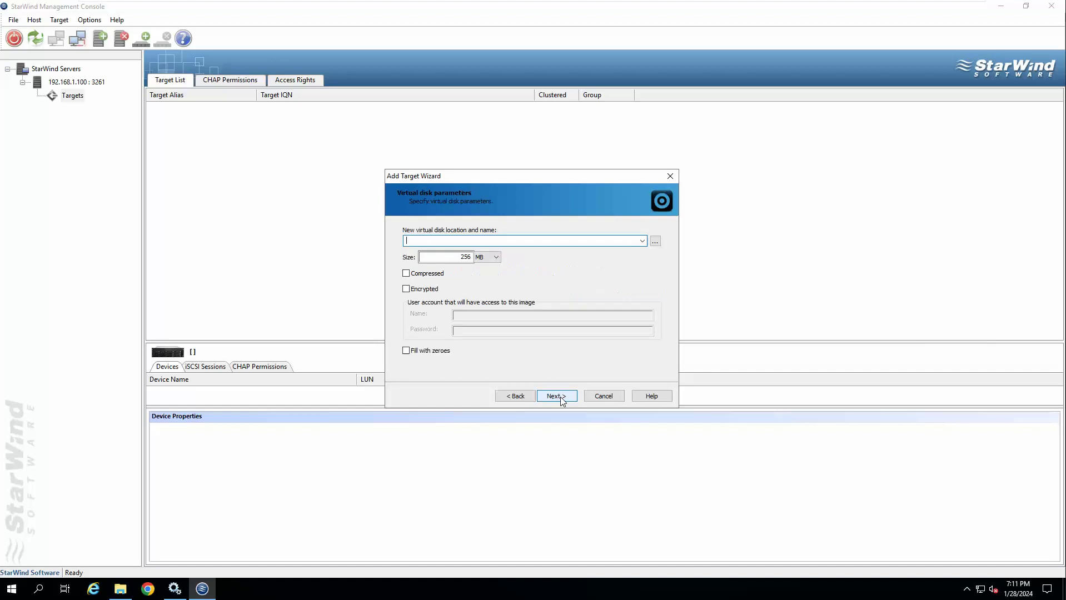
Clear the mistaken entry from the virtual disk location and set the disk size to 20 GB
left_click(461, 244)
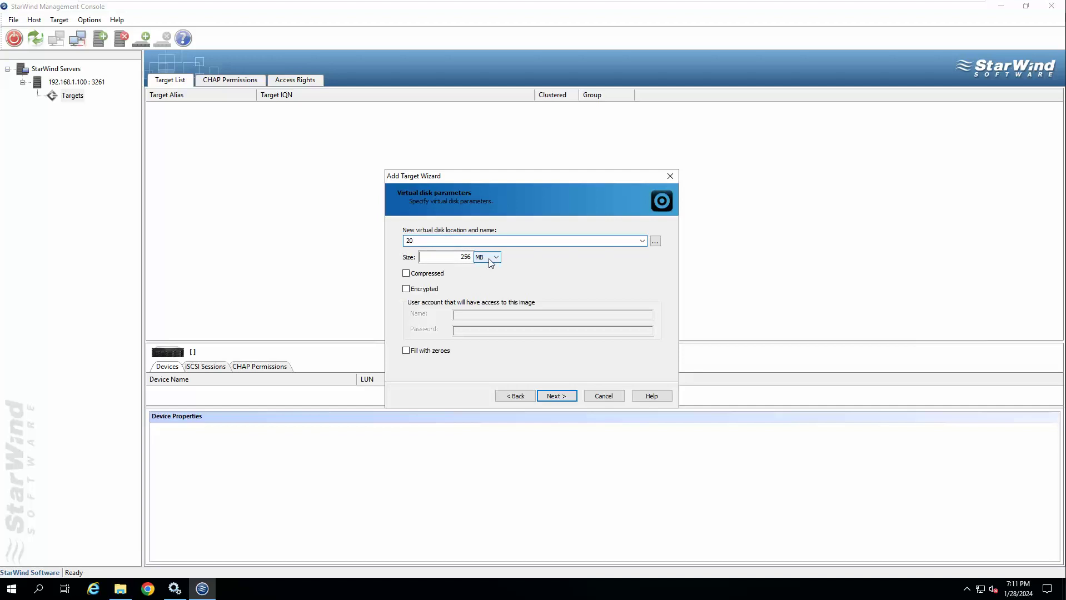
left_click_drag(439, 243, 354, 216)
key("BackSpace")
left_click(470, 257)
key("BackSpace")
key("BackSpace")
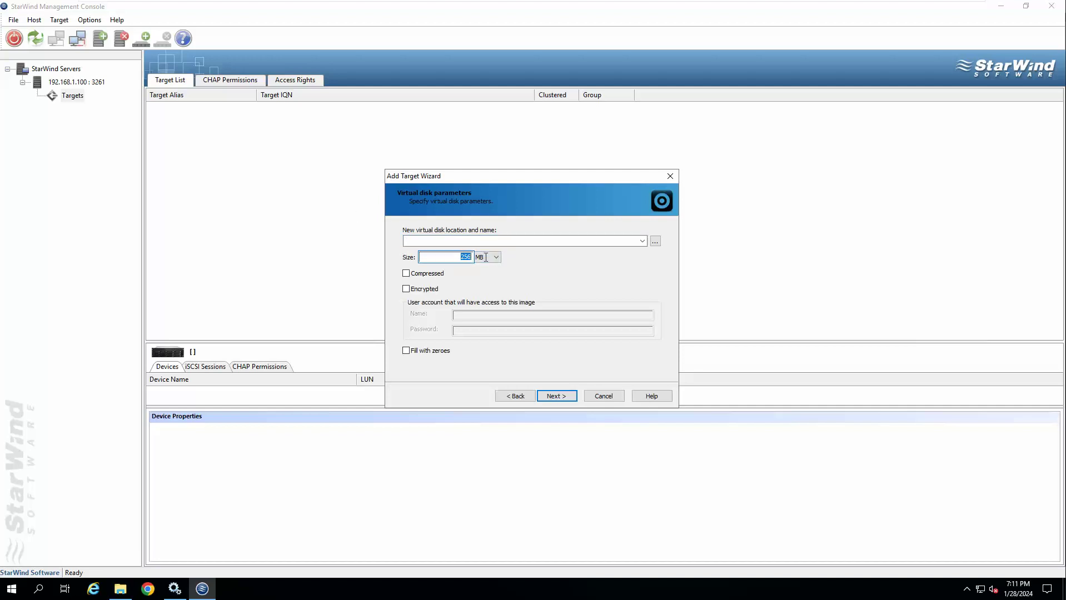
type("0")
left_click(492, 258)
left_click(489, 275)
Browse for the virtual disk location and create a new directory named LANs on drive C
left_click(655, 241)
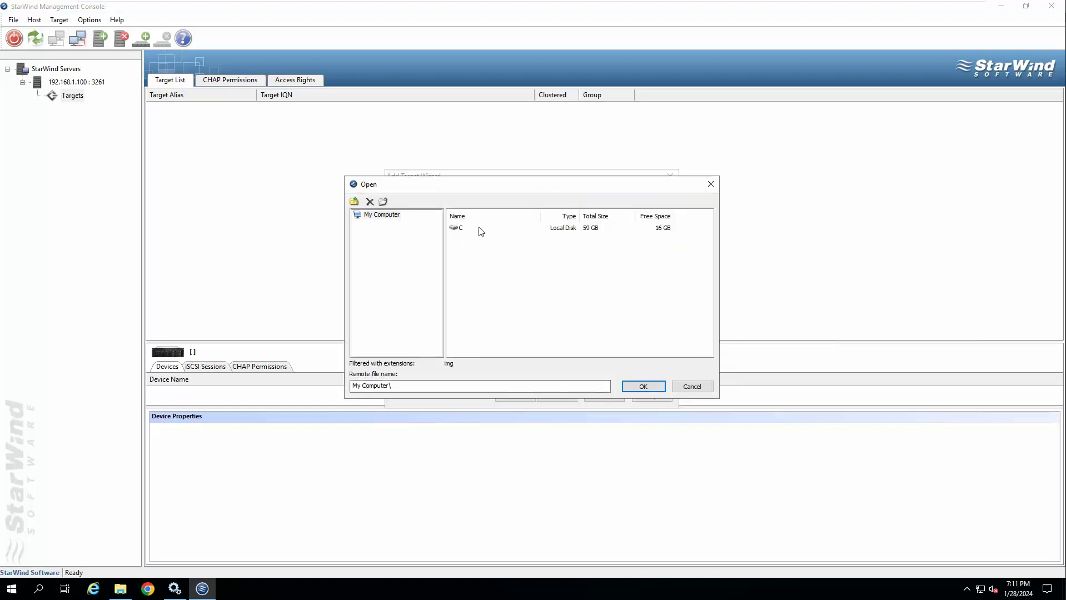
double_click(473, 228)
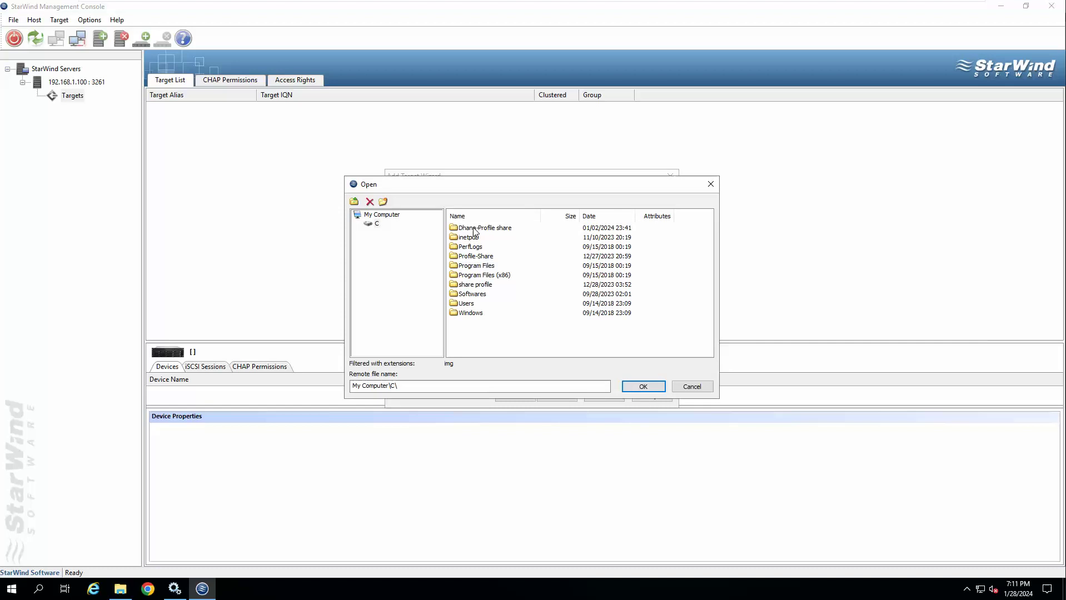
left_click(383, 202)
type("LANs")
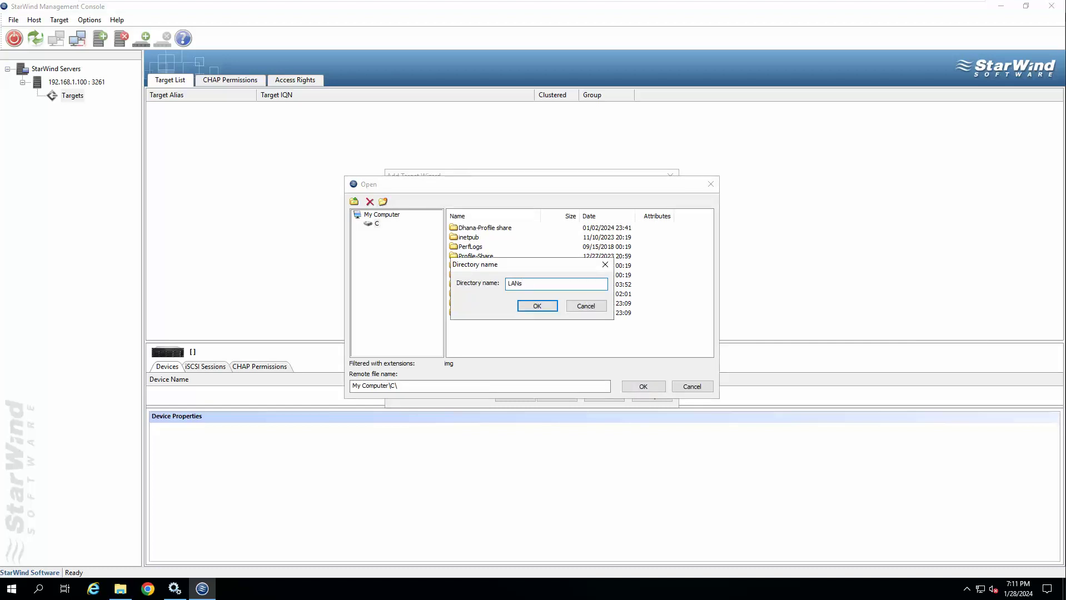
key("Return")
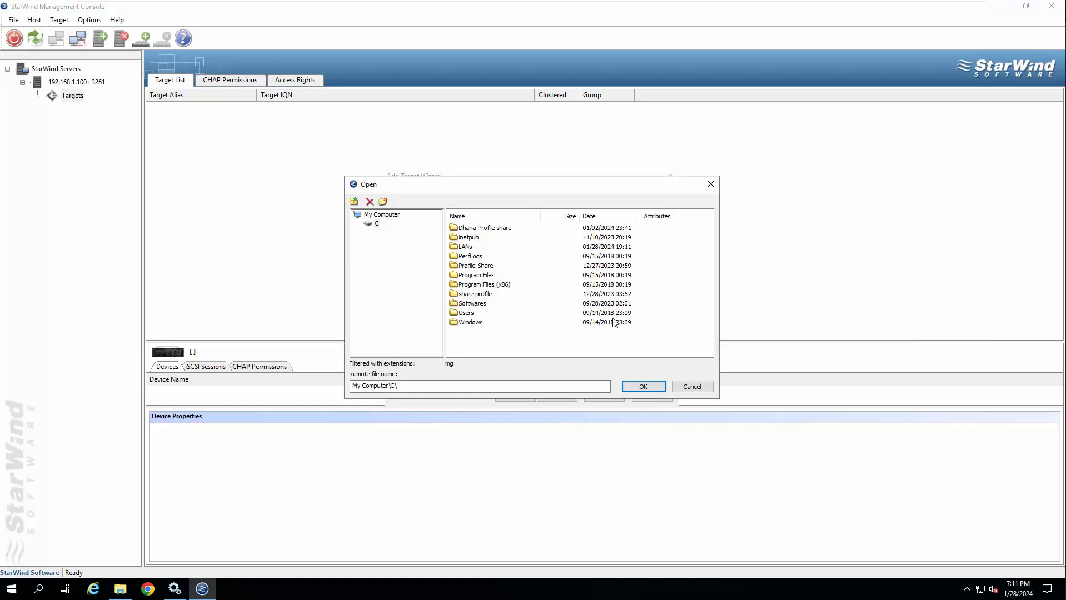
Set the virtual disk's file name to LUN01 inside the LANs folder and confirm the location
double_click(476, 248)
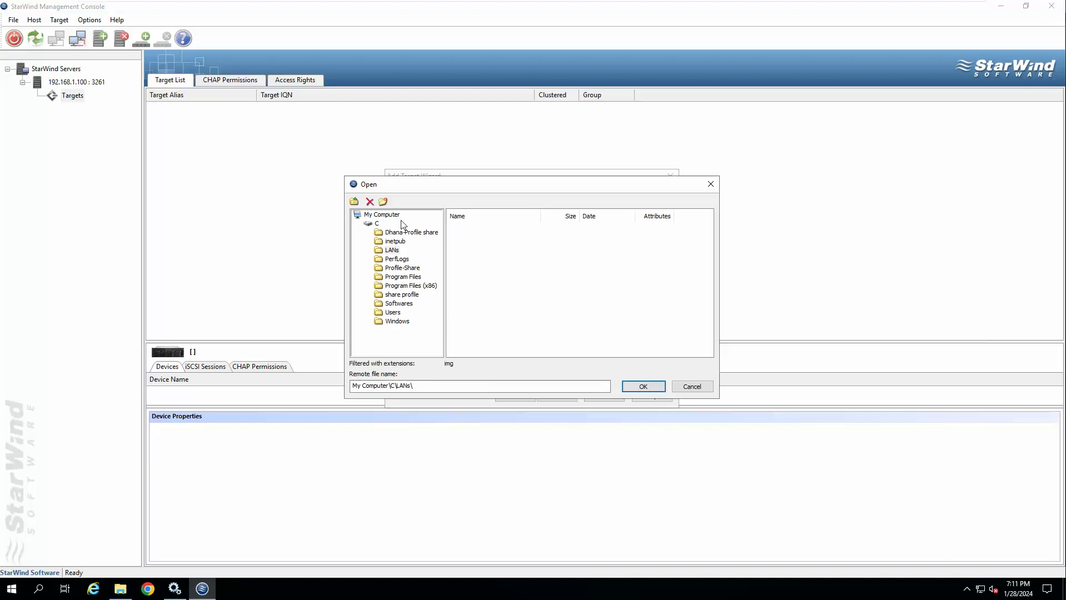
left_click(440, 386)
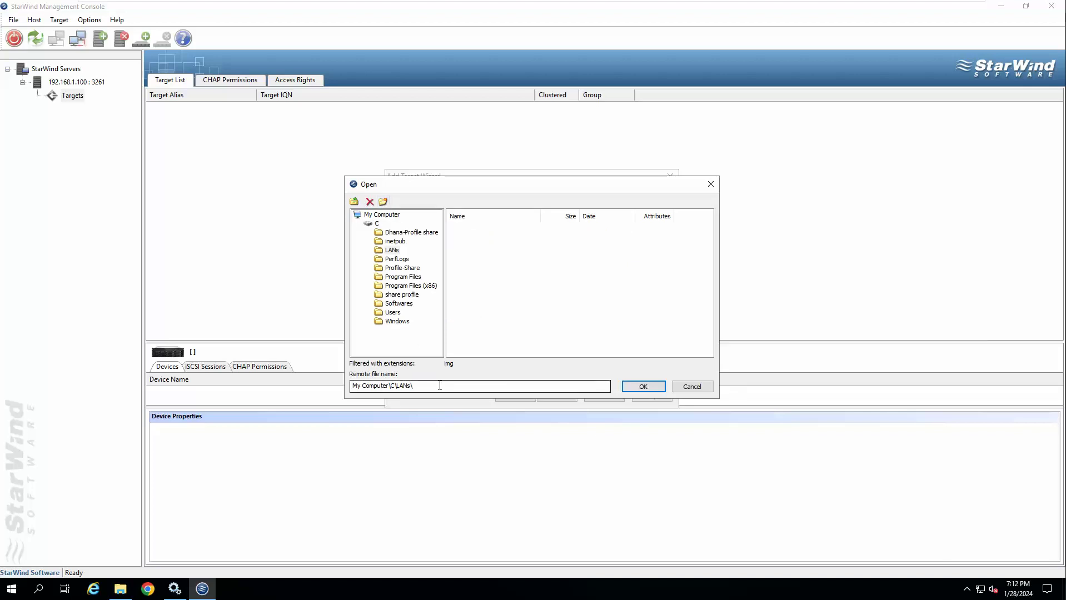
type("LUN")
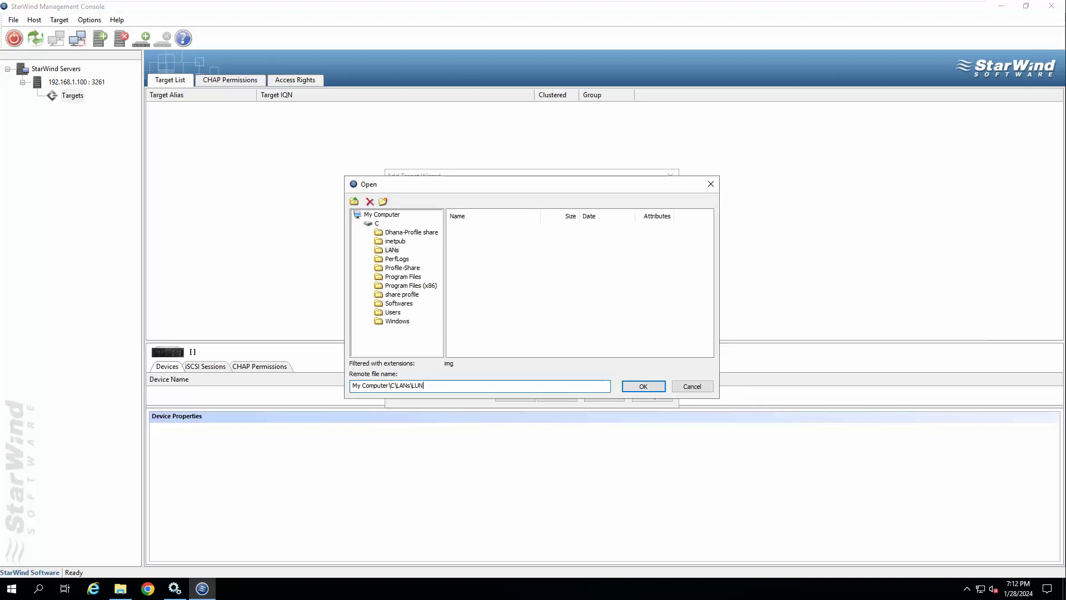
type("01")
left_click(640, 387)
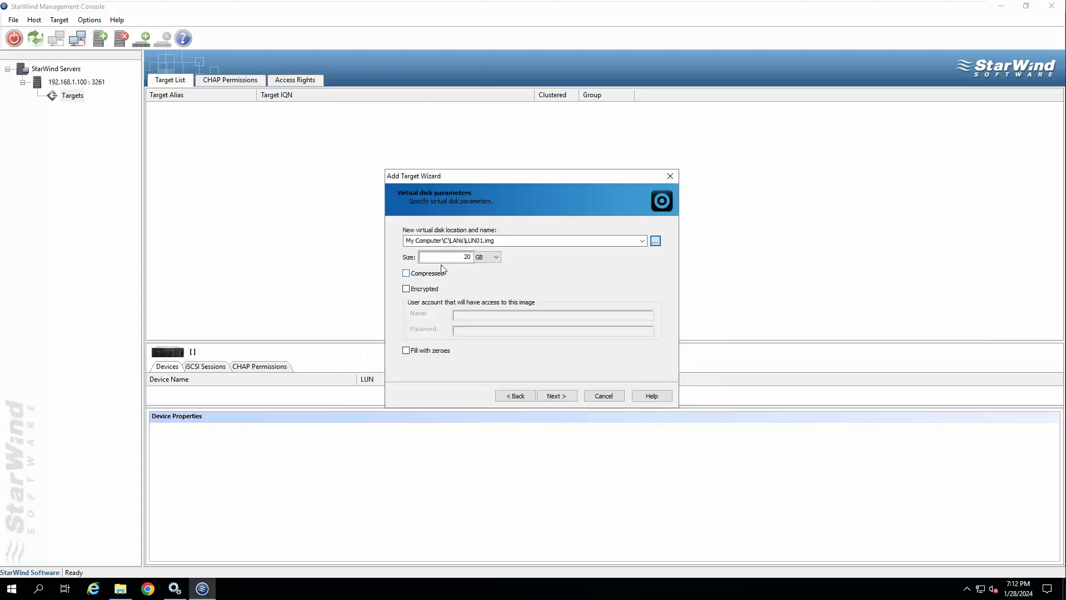
Enable compression for the virtual disk, try to create the 20 GB image, and check the error details before dismissing them
left_click(406, 274)
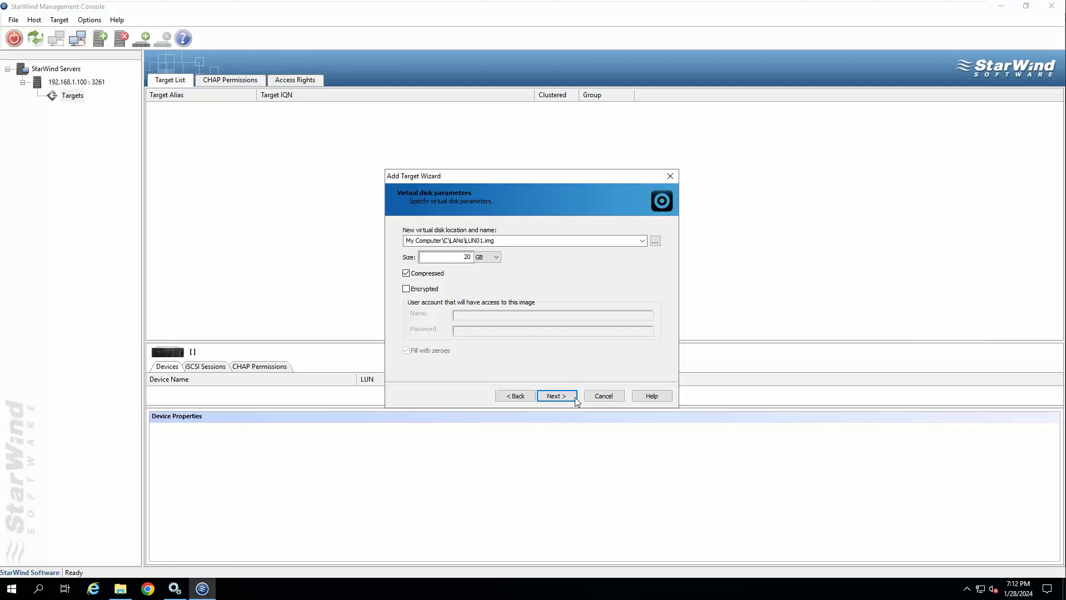
left_click(558, 398)
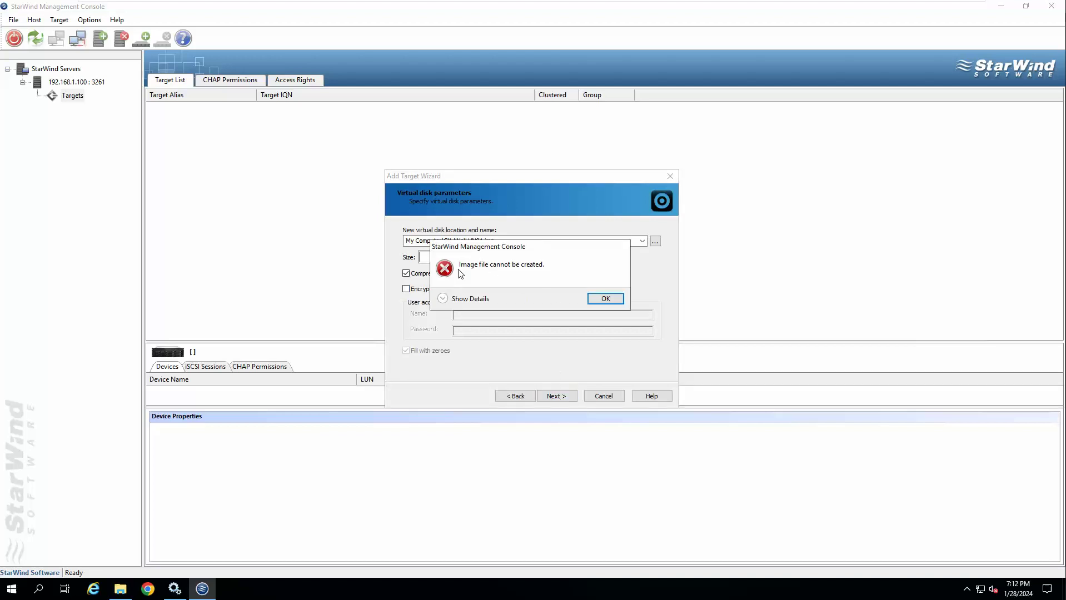
left_click(606, 299)
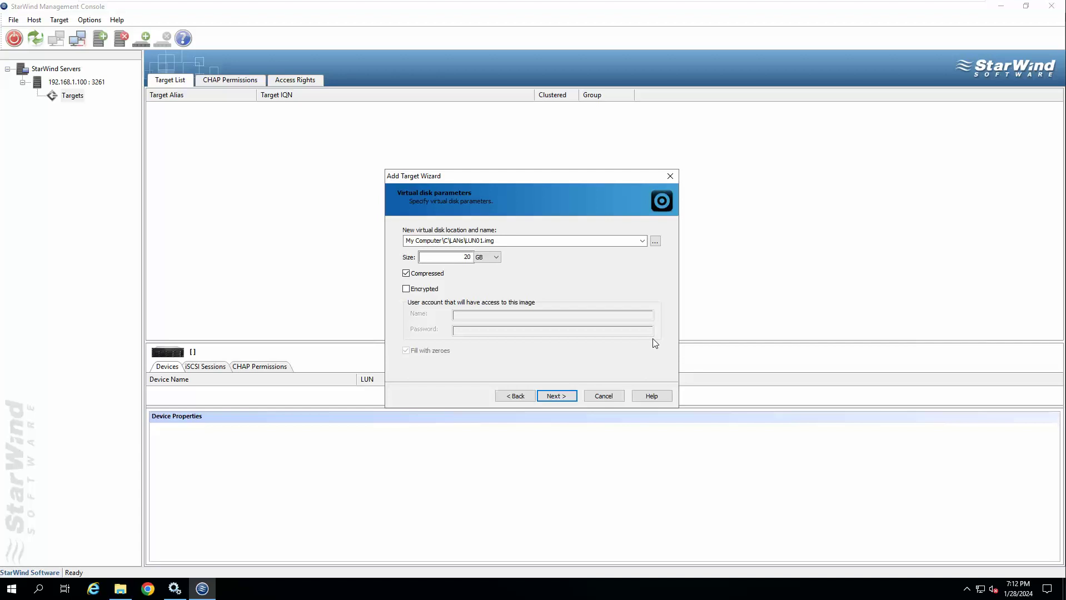
left_click(569, 398)
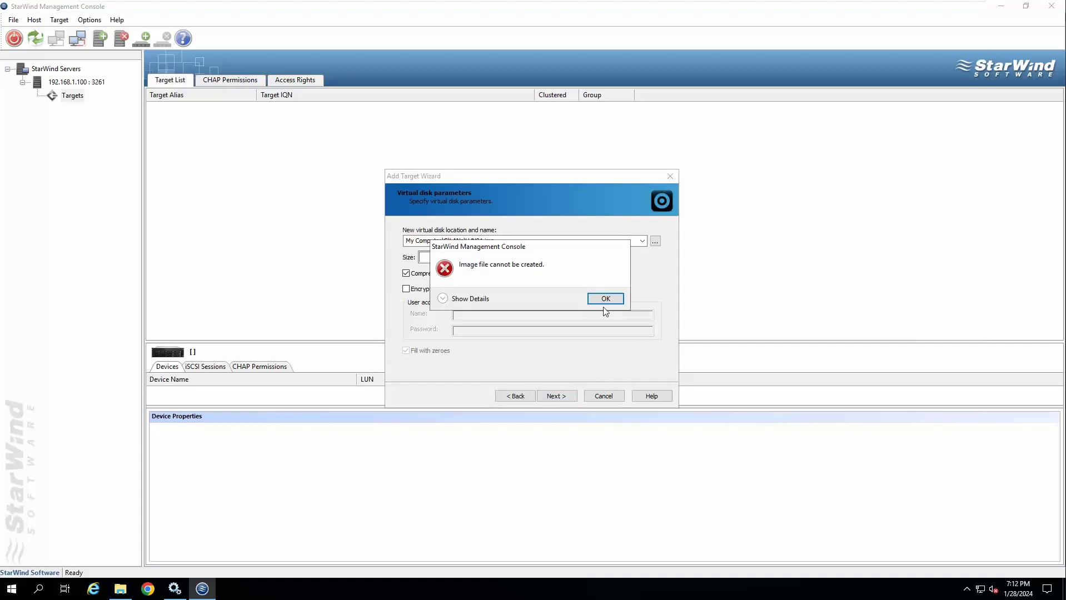
left_click(444, 299)
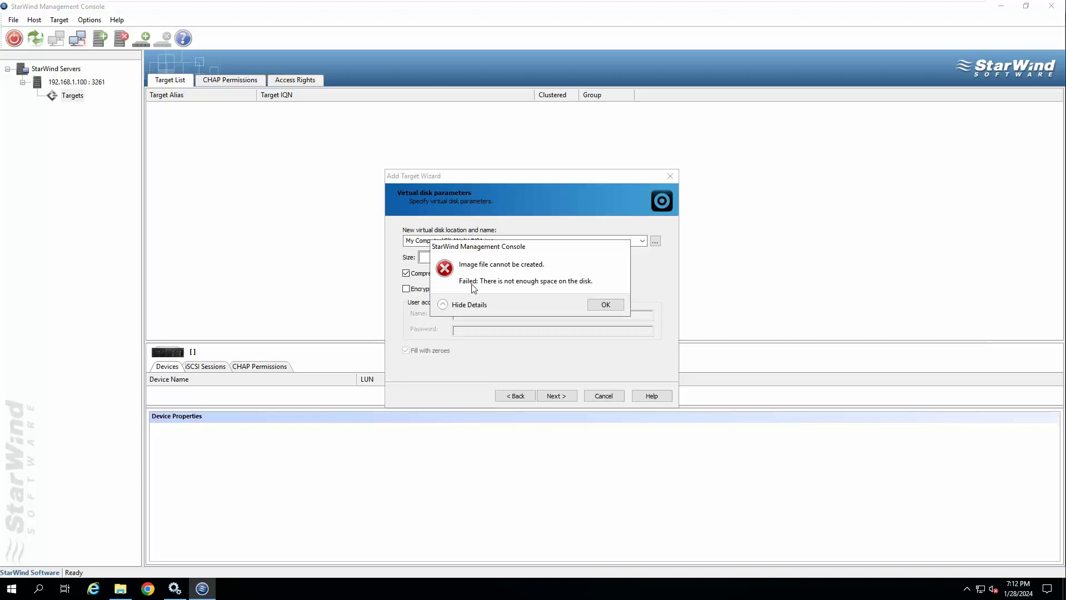
left_click(605, 306)
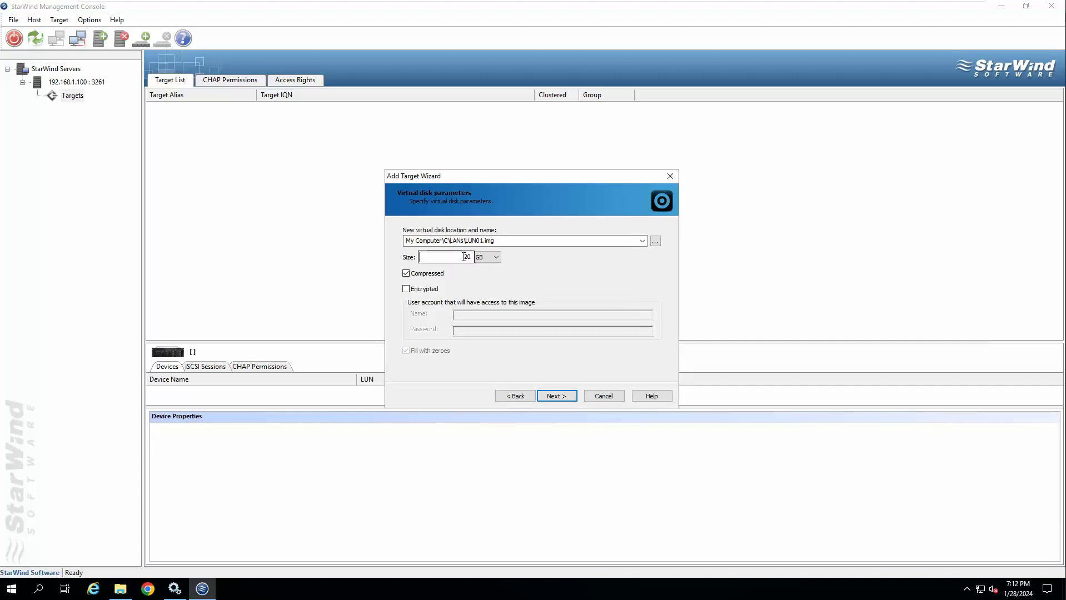
Reduce the virtual disk size to 10 GB and create the image file
double_click(466, 257)
type("1")
left_click(550, 396)
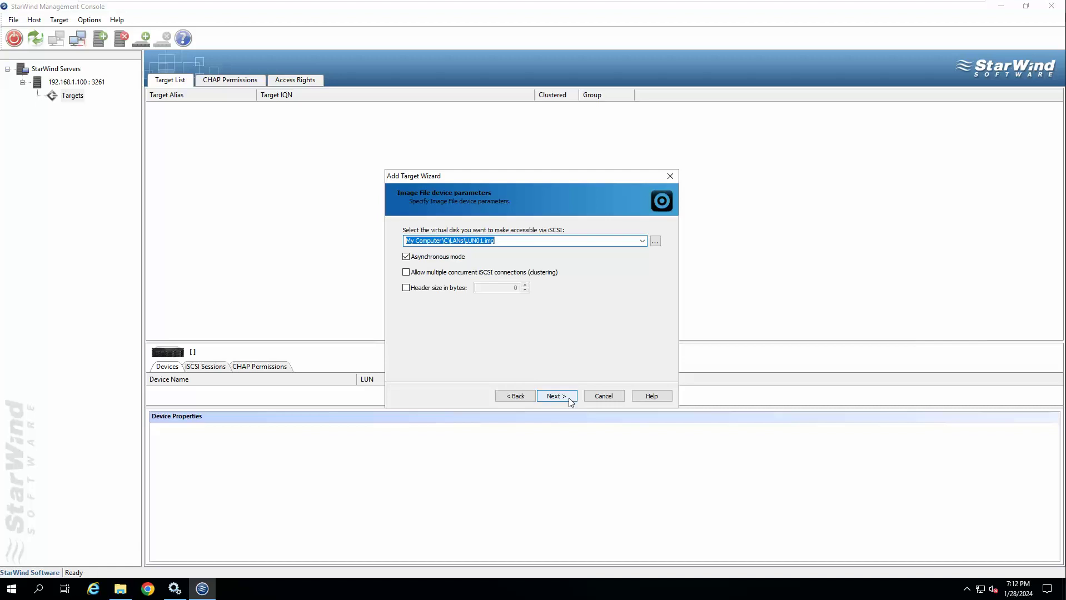
Finish adding the target with the default asynchronous mode and normal cache mode, and select LUN01 in the target list
left_click(570, 399)
left_click(570, 400)
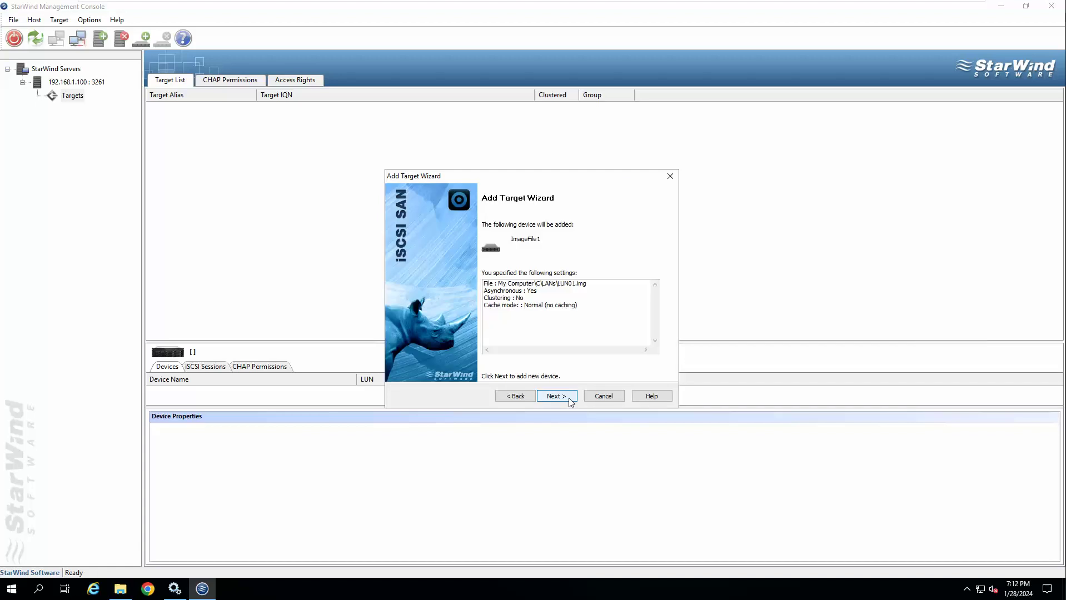
left_click(569, 400)
left_click(570, 400)
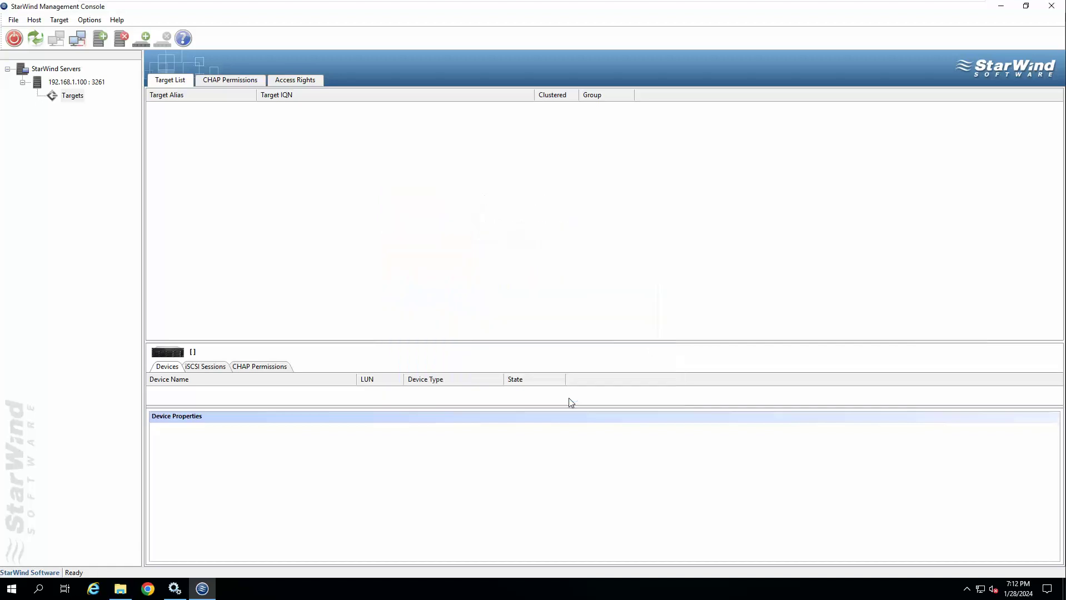
left_click(189, 111)
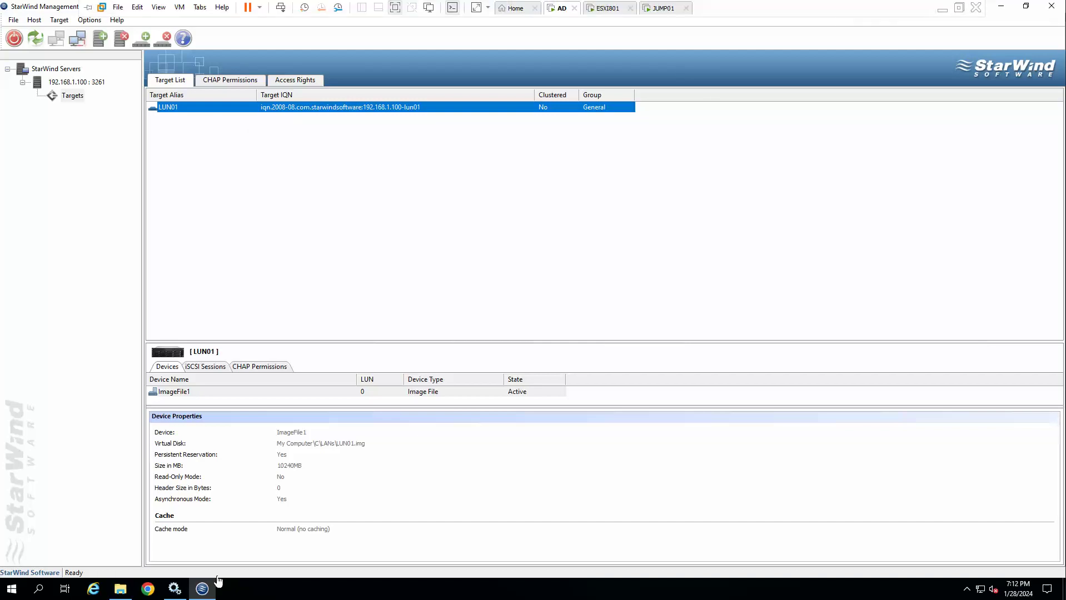
Try to open 192.168.1.108 in the virtual machine's Chrome, expand the certificate warning's advanced details, and close that page
left_click(147, 589)
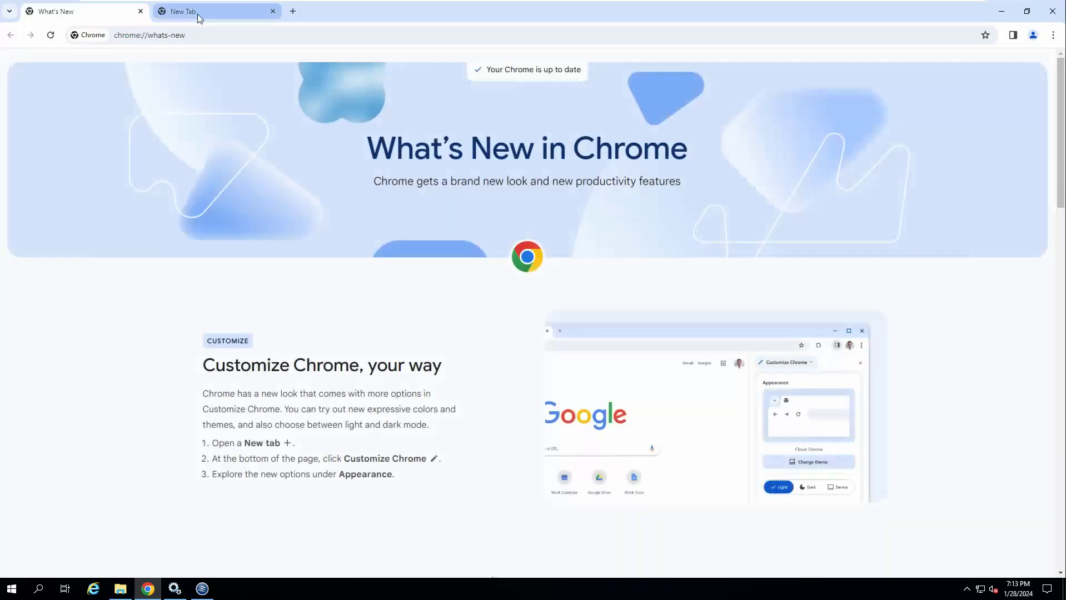
left_click(197, 14)
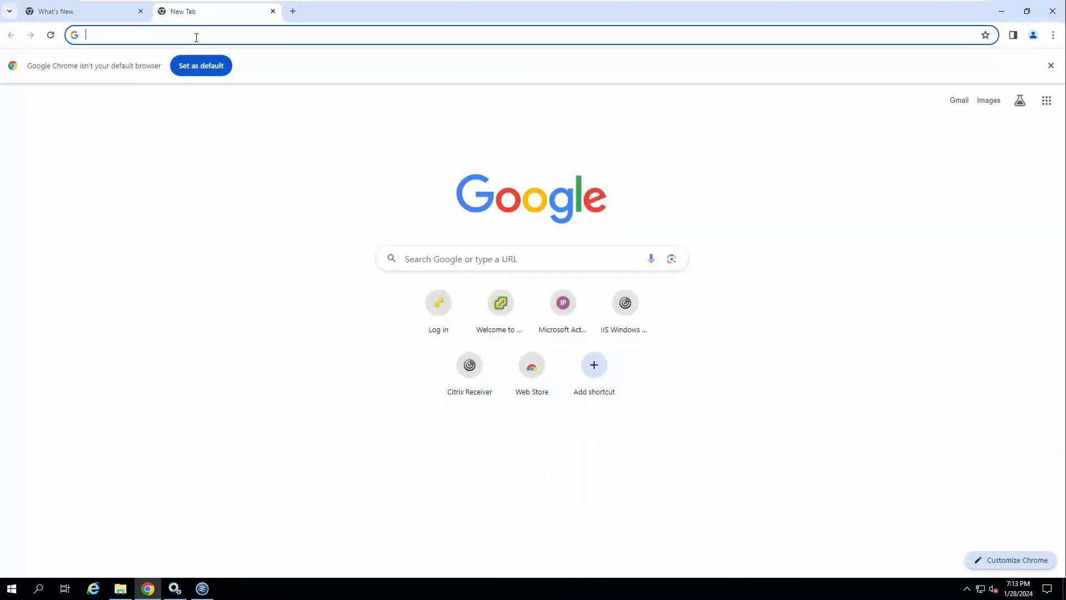
left_click(196, 36)
type("192.168.1.10")
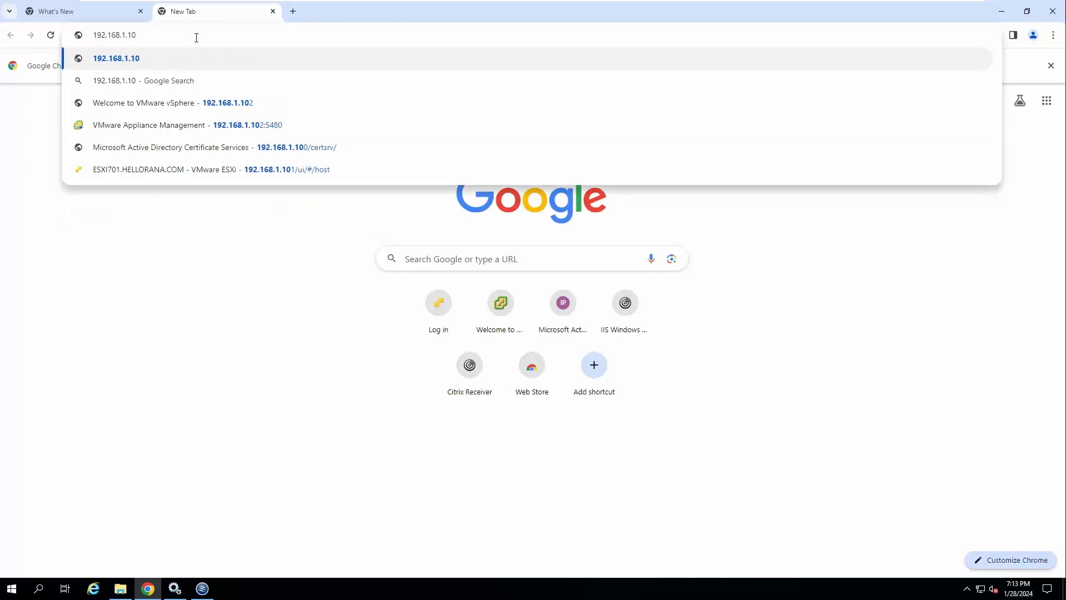
type("8")
key("Return")
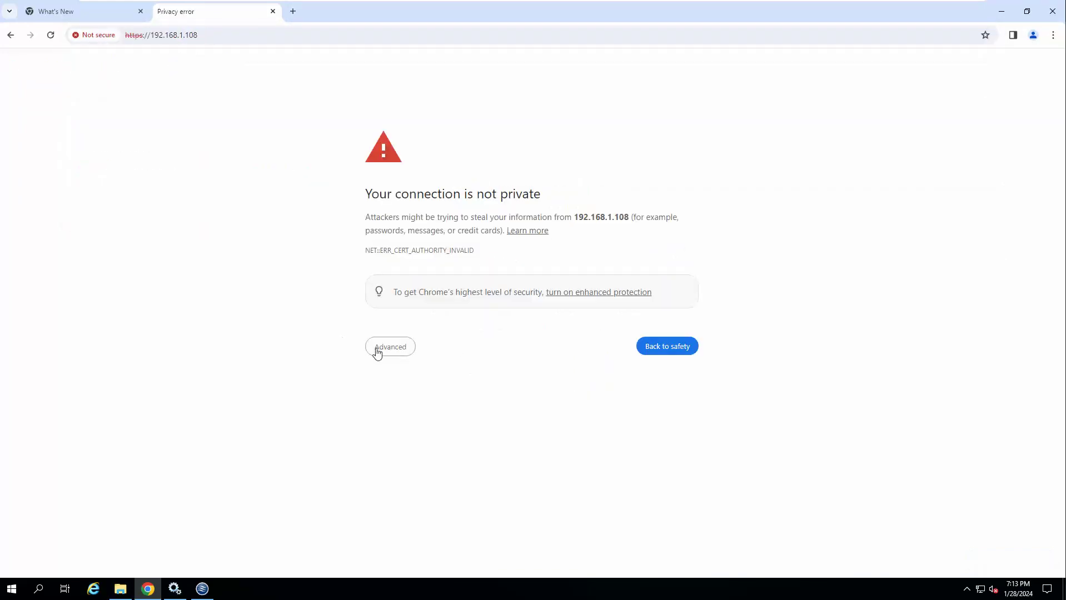
left_click(377, 353)
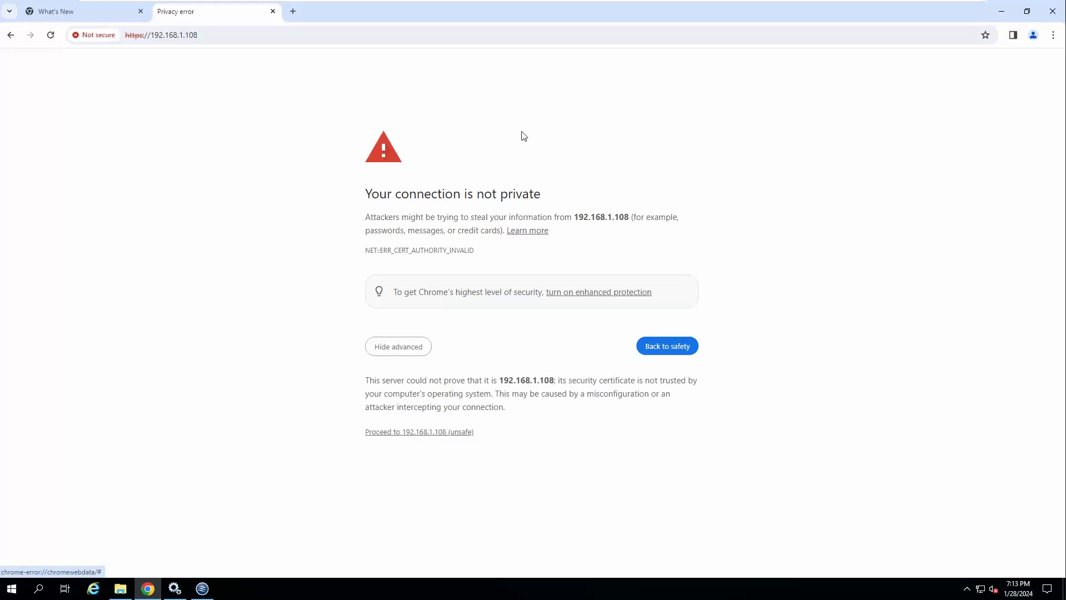
left_click(273, 11)
mouse_move(714, 4)
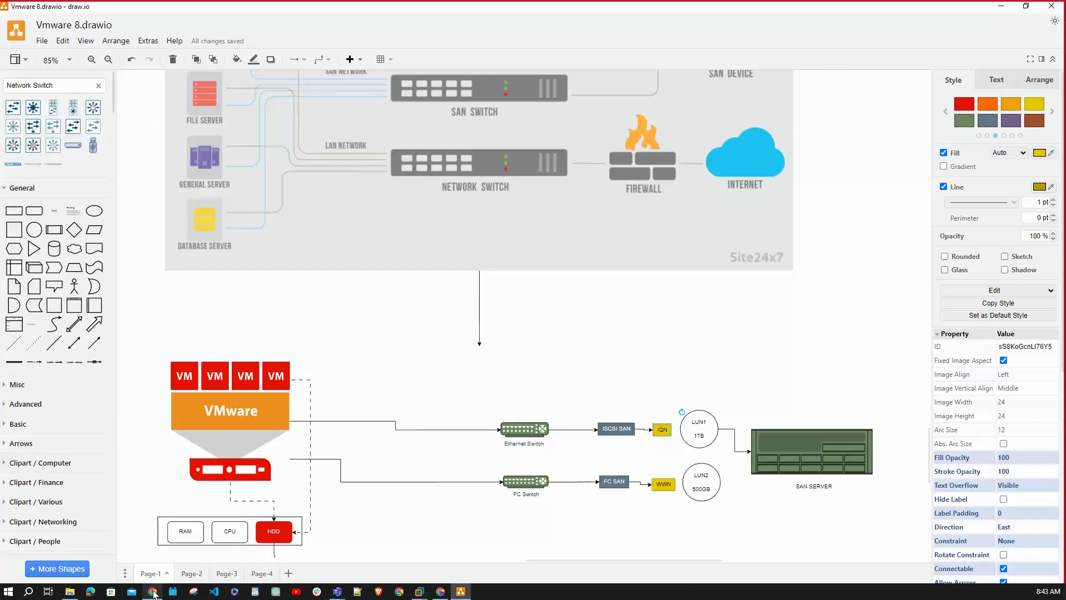
Switch to Chrome and review host 192.168.1.101's datastores and the summary of datastore1 in the vSphere Client
left_click(153, 592)
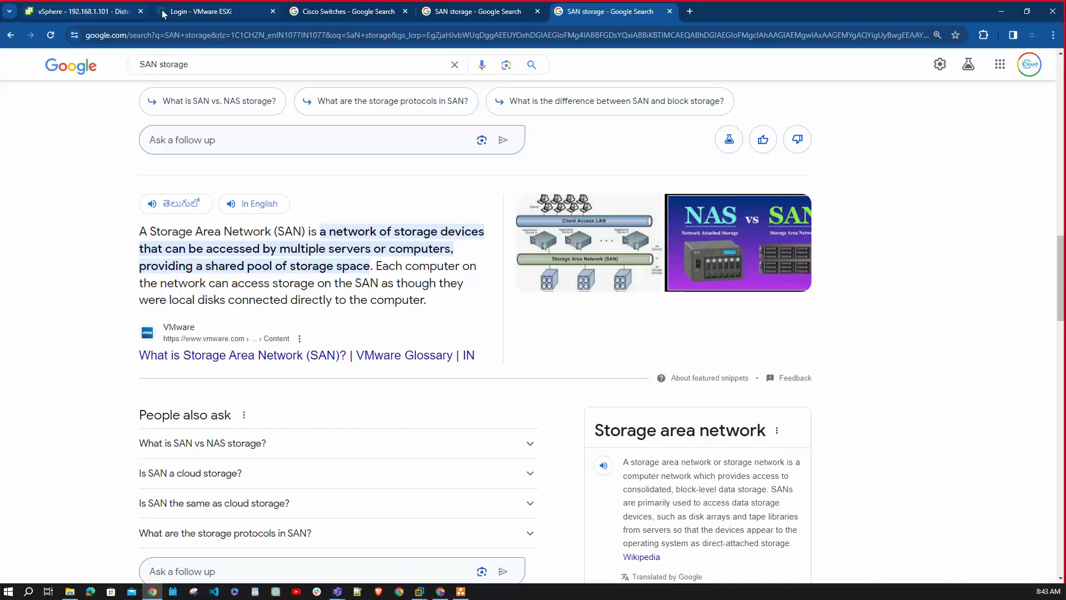
left_click(221, 11)
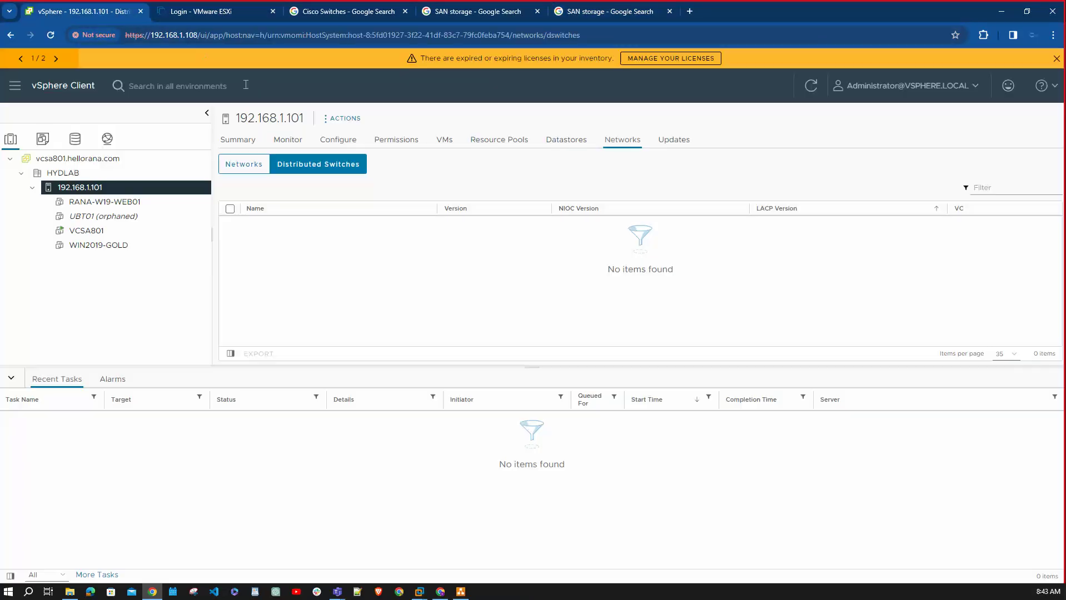
left_click(103, 11)
left_click(575, 146)
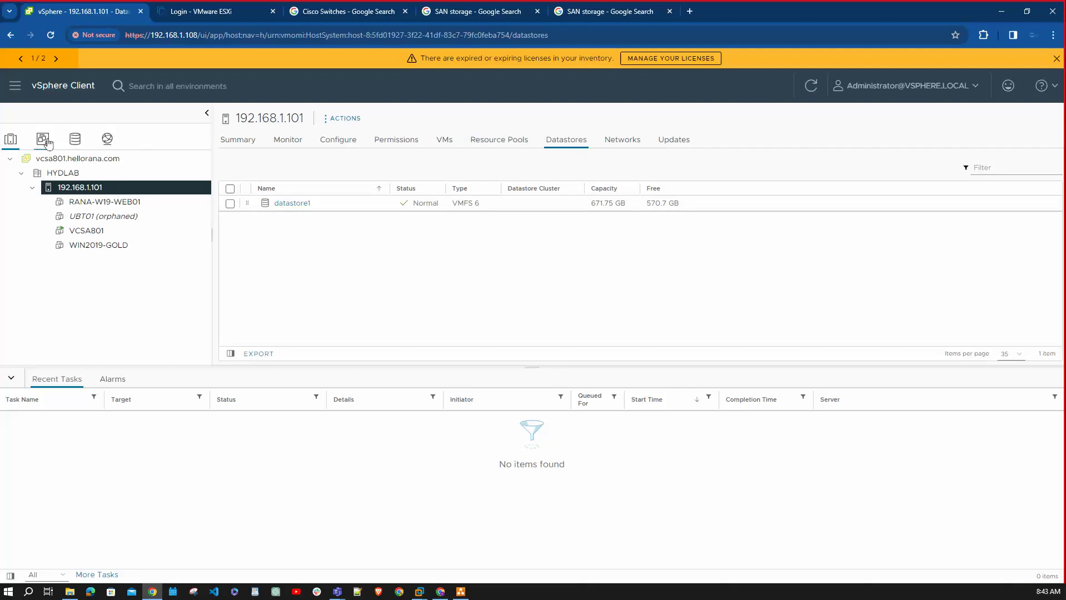
left_click(74, 139)
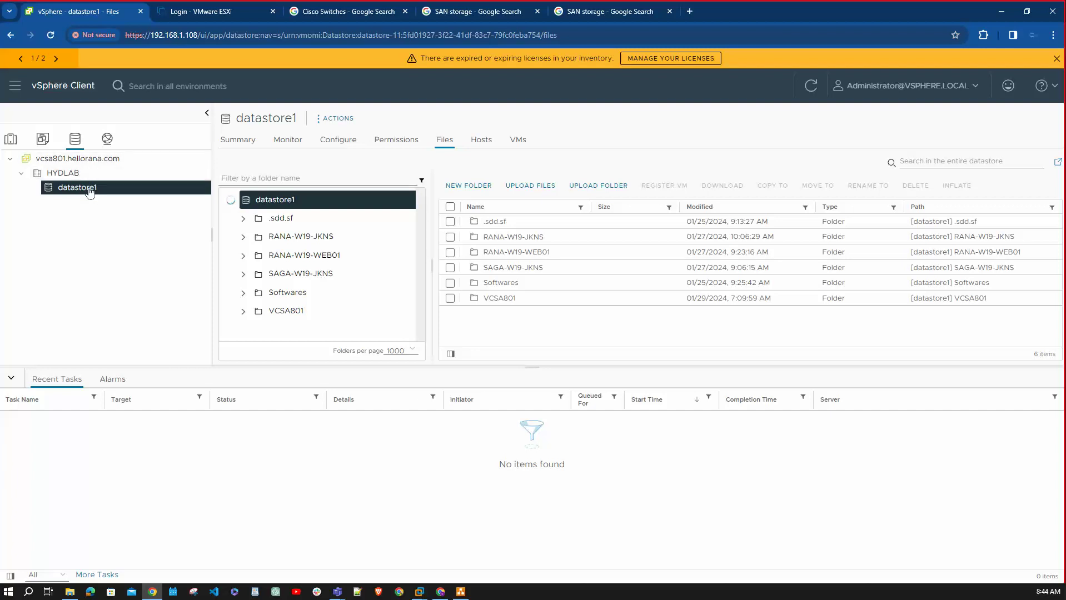
left_click(237, 139)
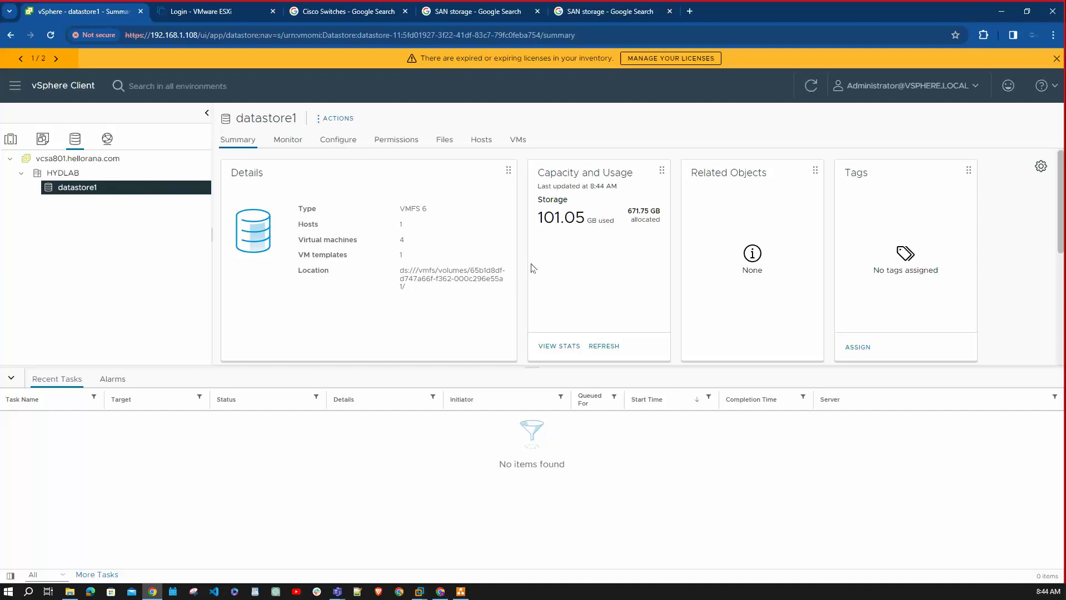
Log in to the ESXi Host Client at 192.168.1.101 as root with the account password
left_click(223, 13)
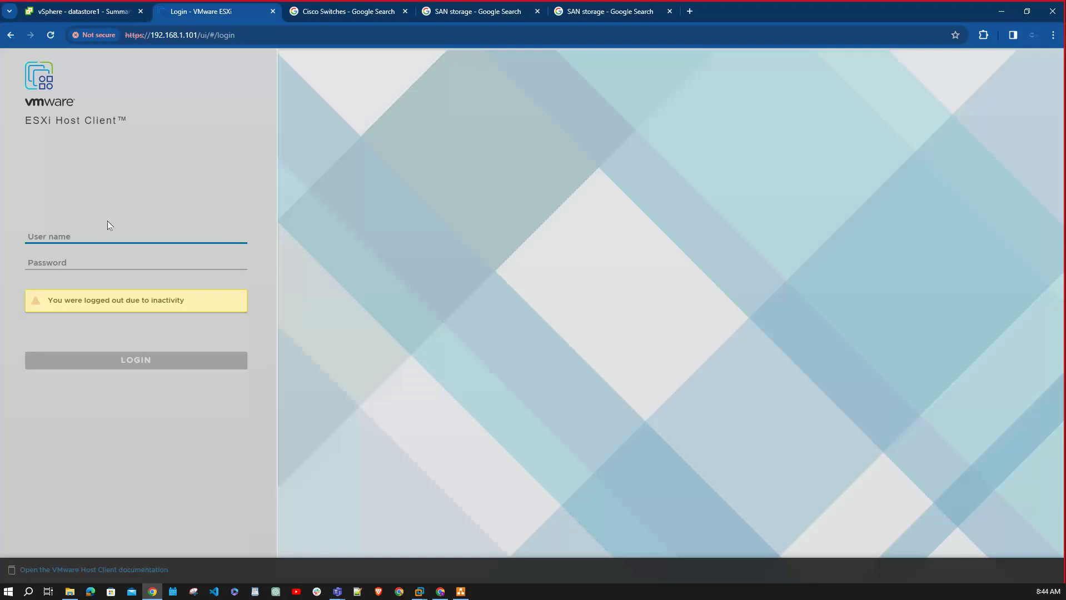
type("root")
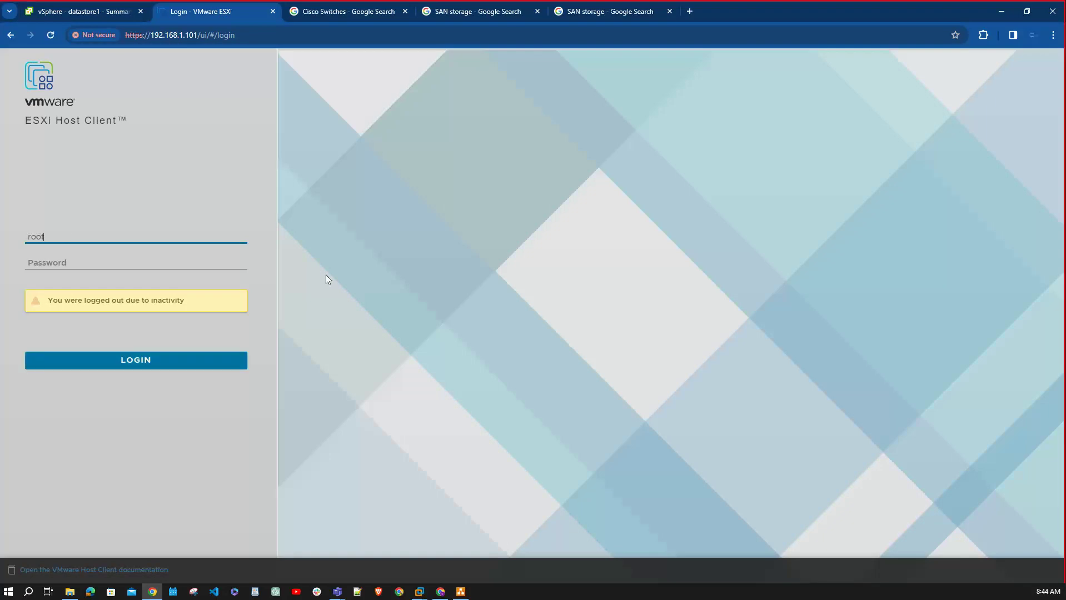
key("Tab")
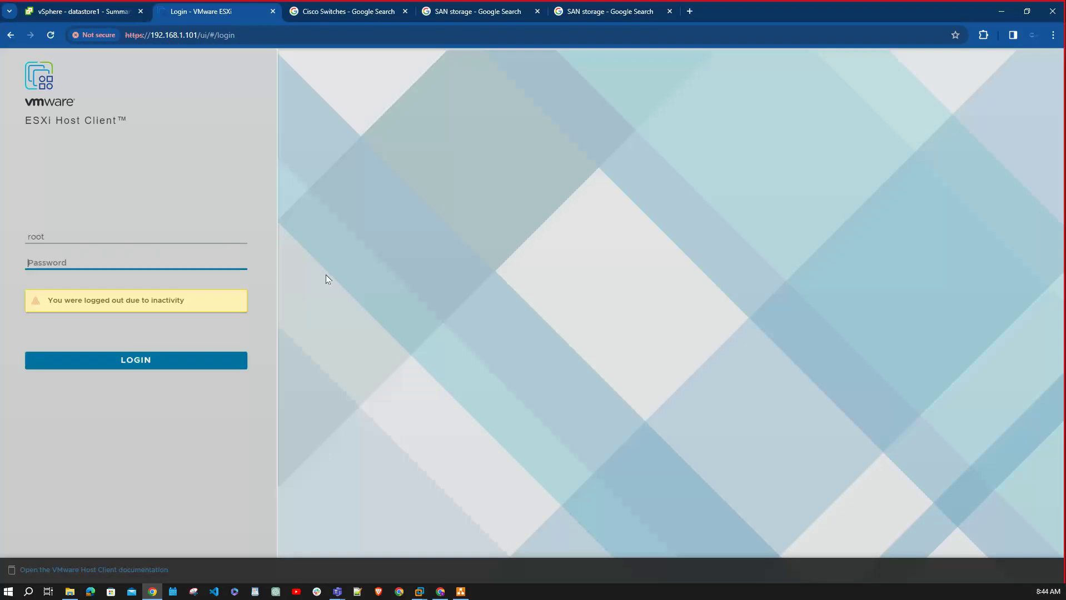
type("•••••••")
key("Return")
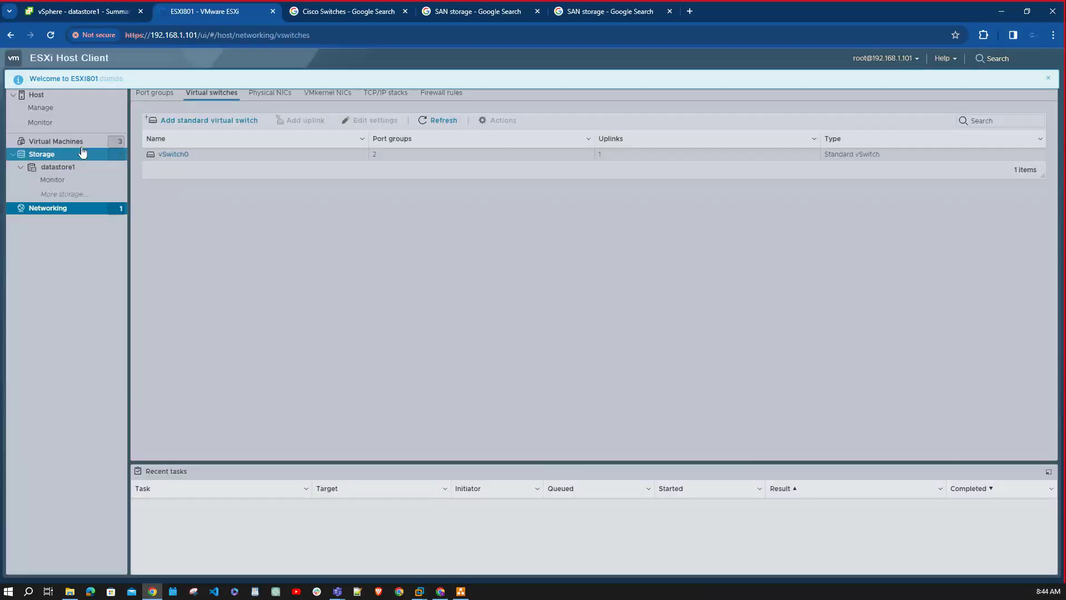
Enable software iSCSI in the host's storage adapters, save the configuration without CHAP, and refresh the adapter list
left_click(83, 152)
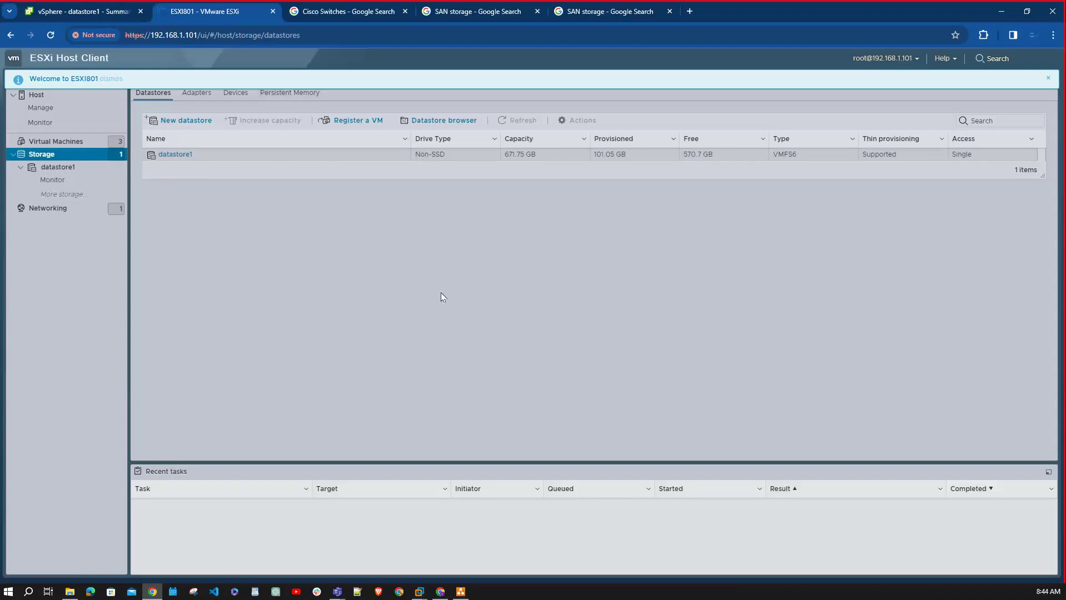
left_click(1046, 80)
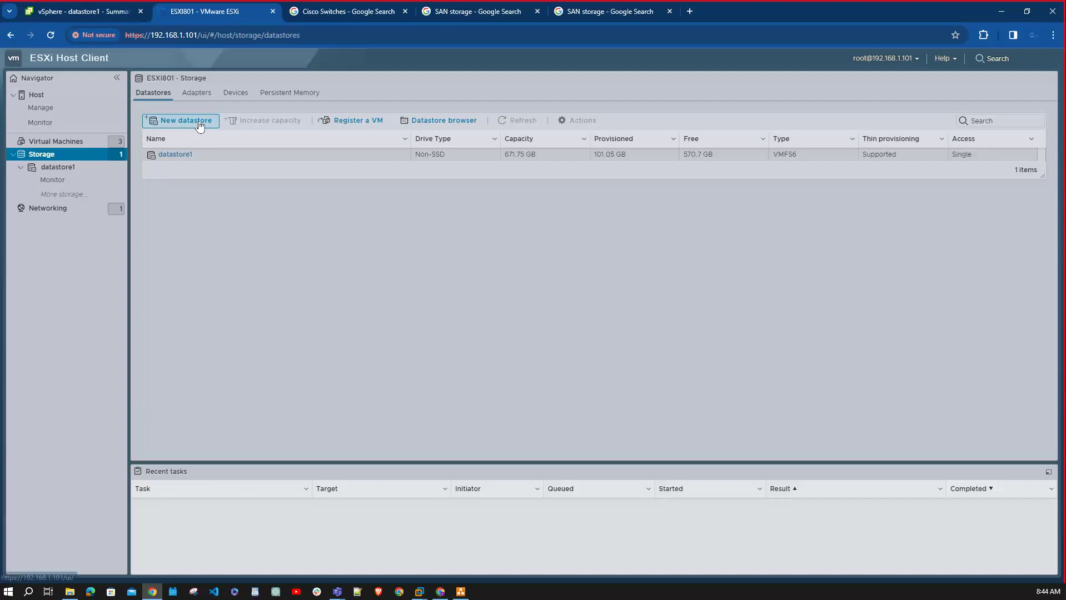
left_click(196, 93)
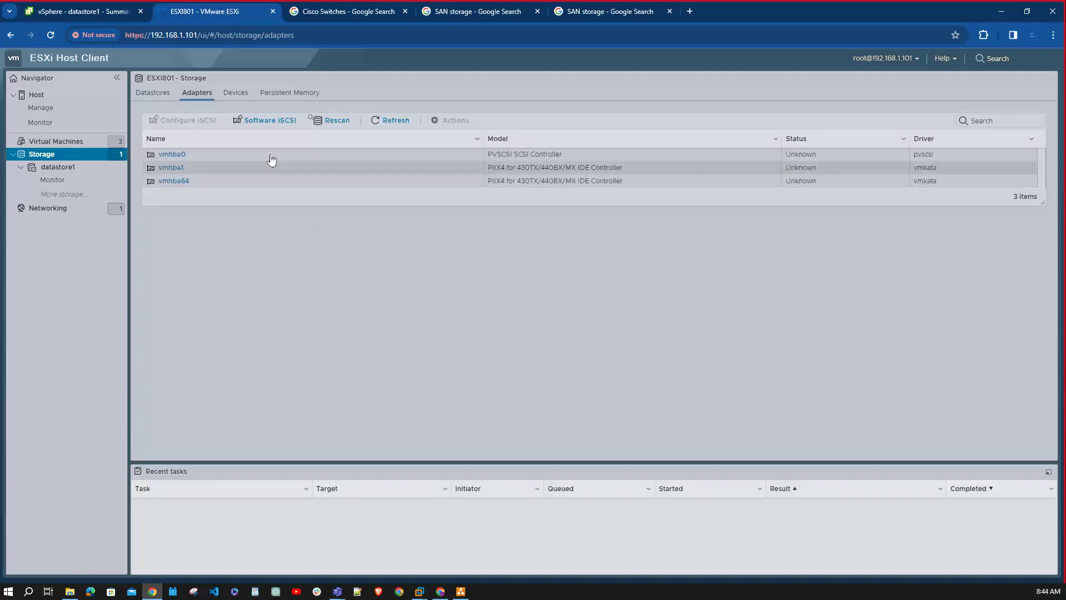
left_click(269, 121)
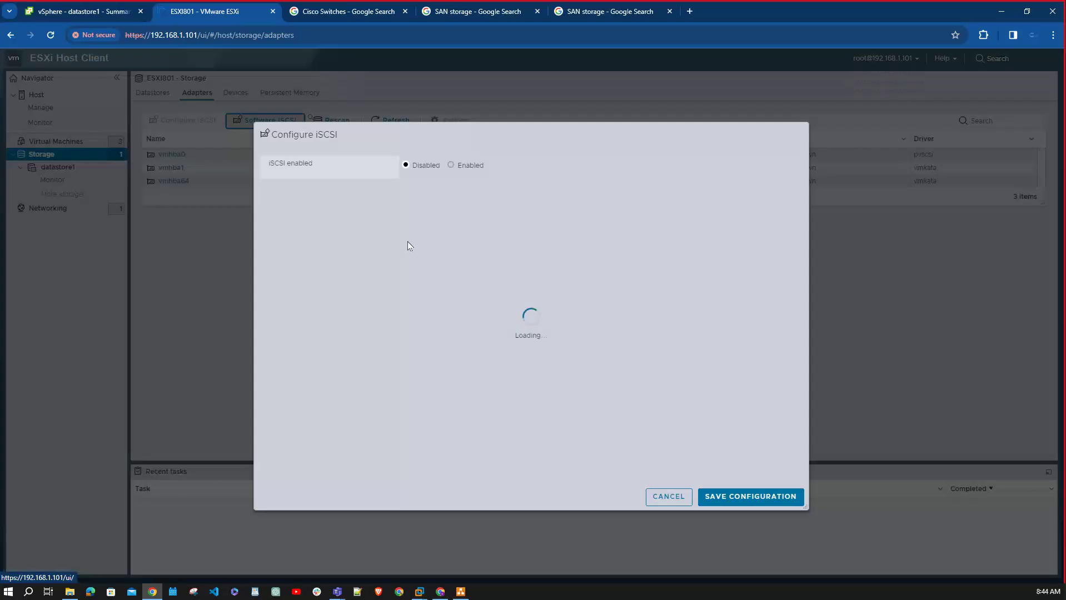
left_click(451, 165)
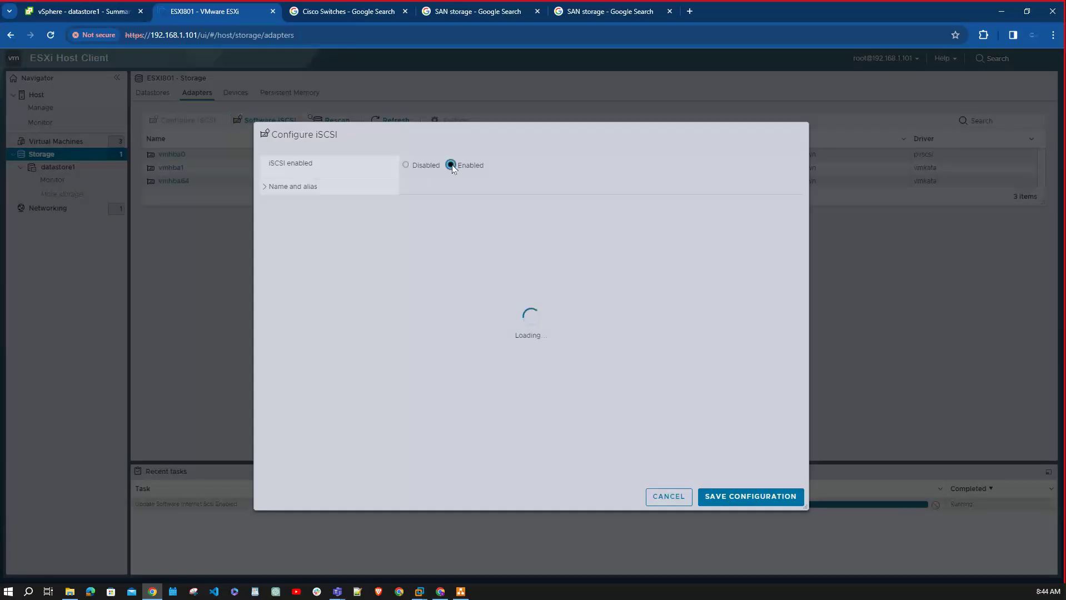
left_click(265, 187)
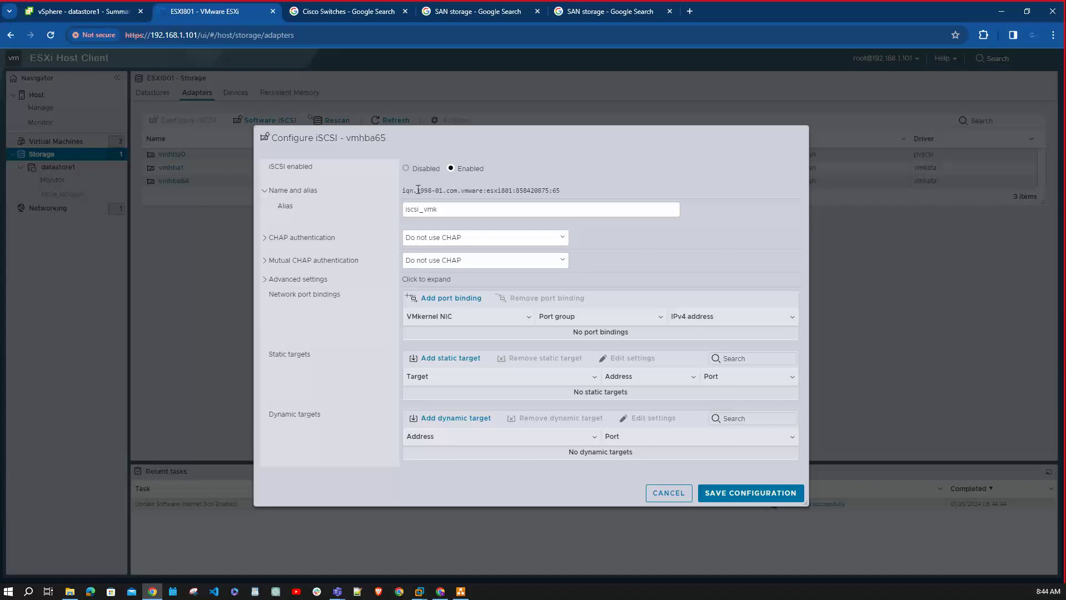
left_click(766, 495)
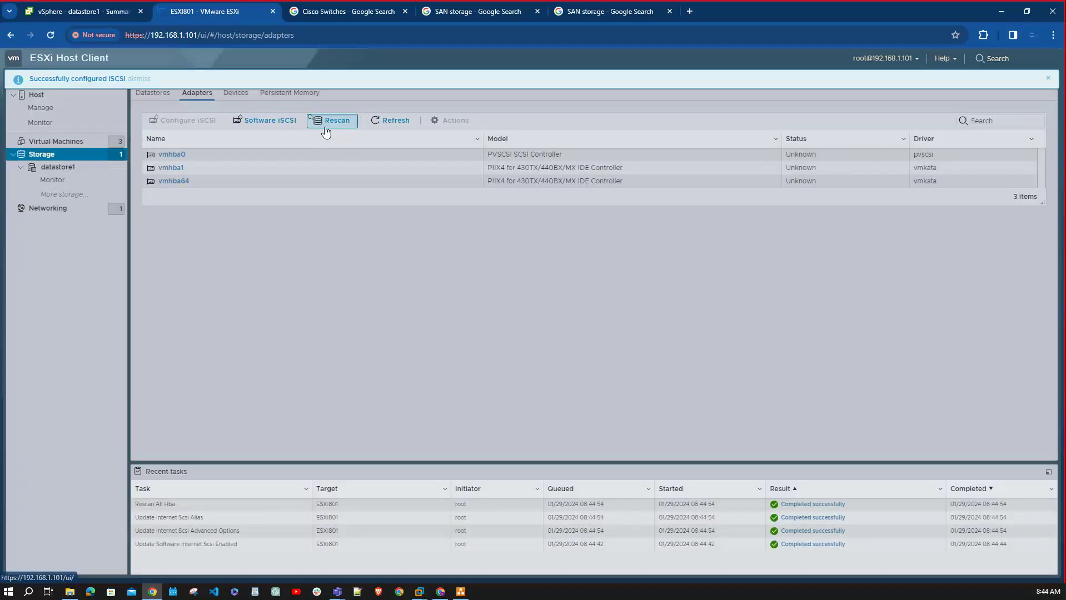
left_click(395, 122)
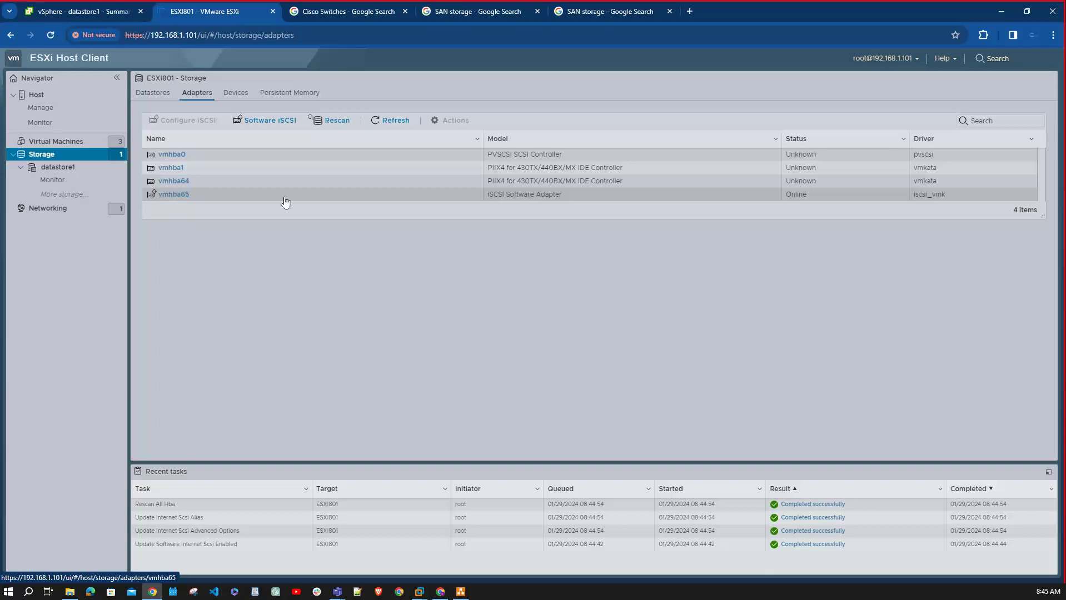
Add a dynamic target entry to the iSCSI configuration of adapter vmhba65 and remove the duplicate entry
left_click(183, 195)
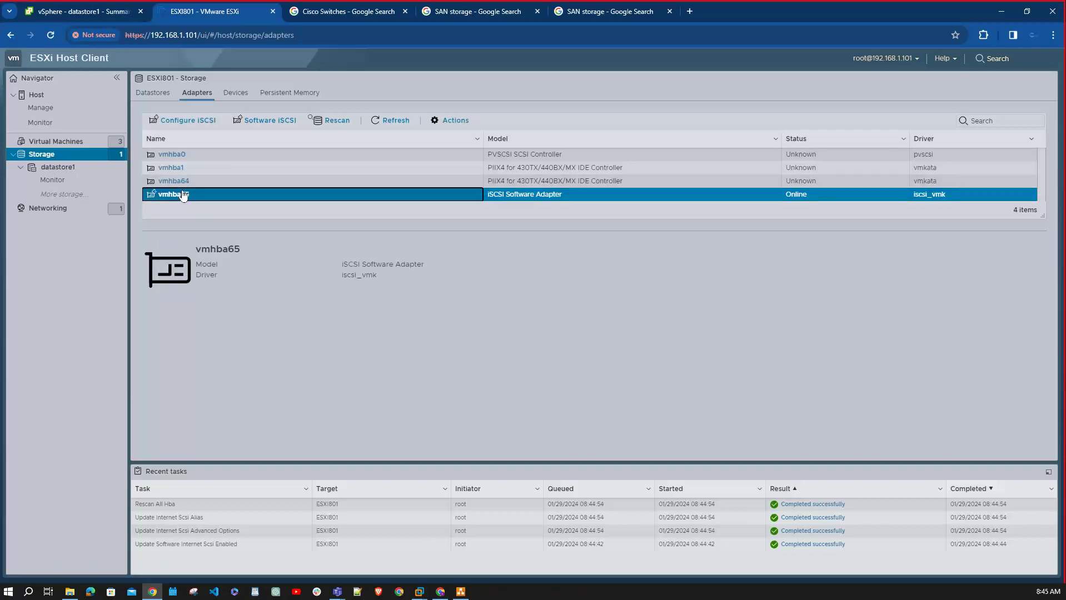
left_click(184, 120)
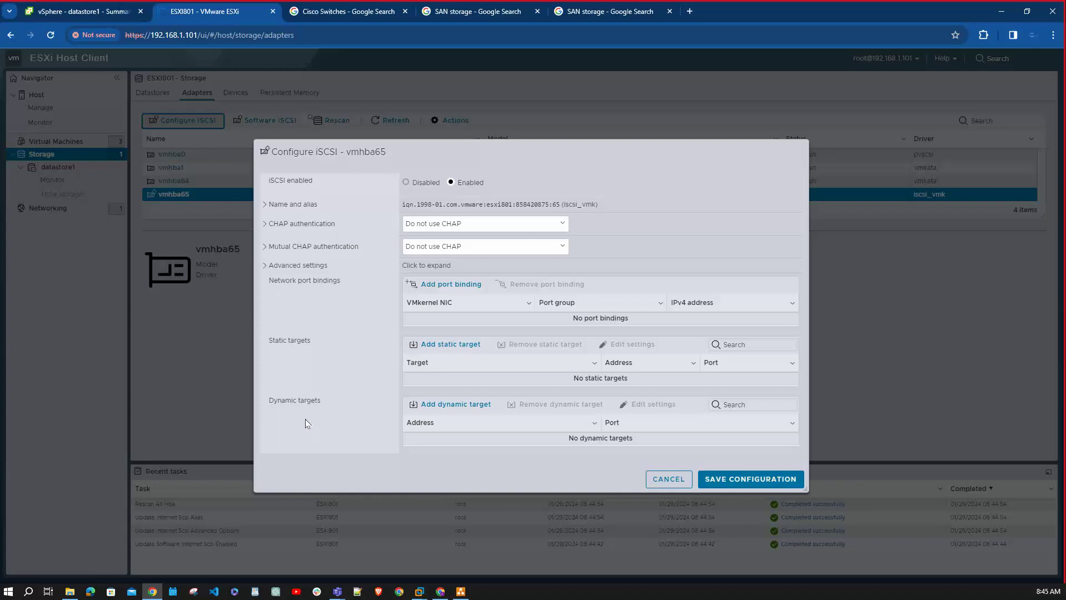
left_click(453, 405)
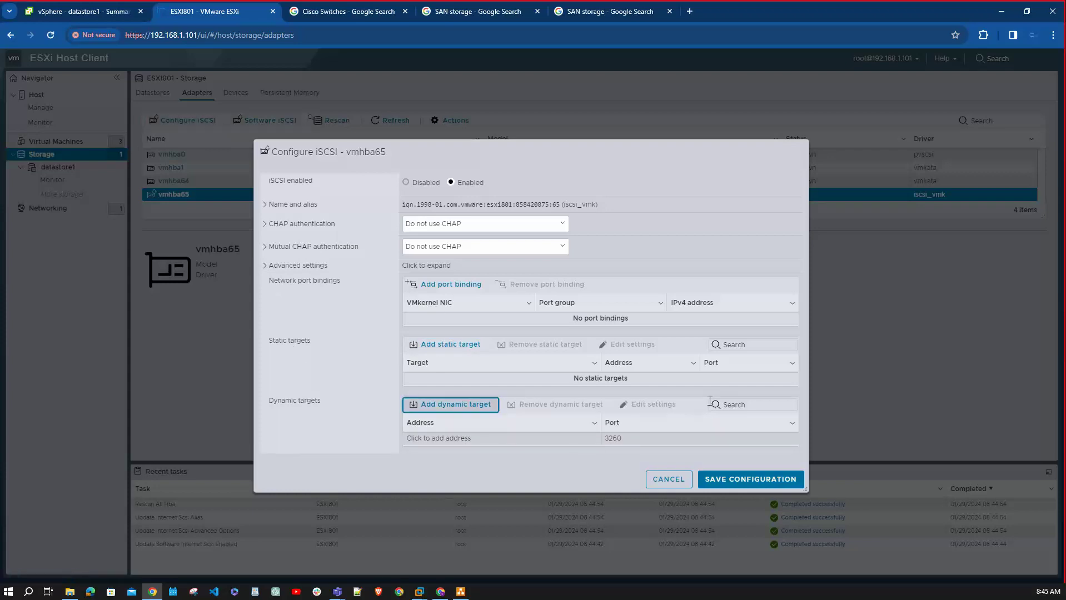
left_click(452, 405)
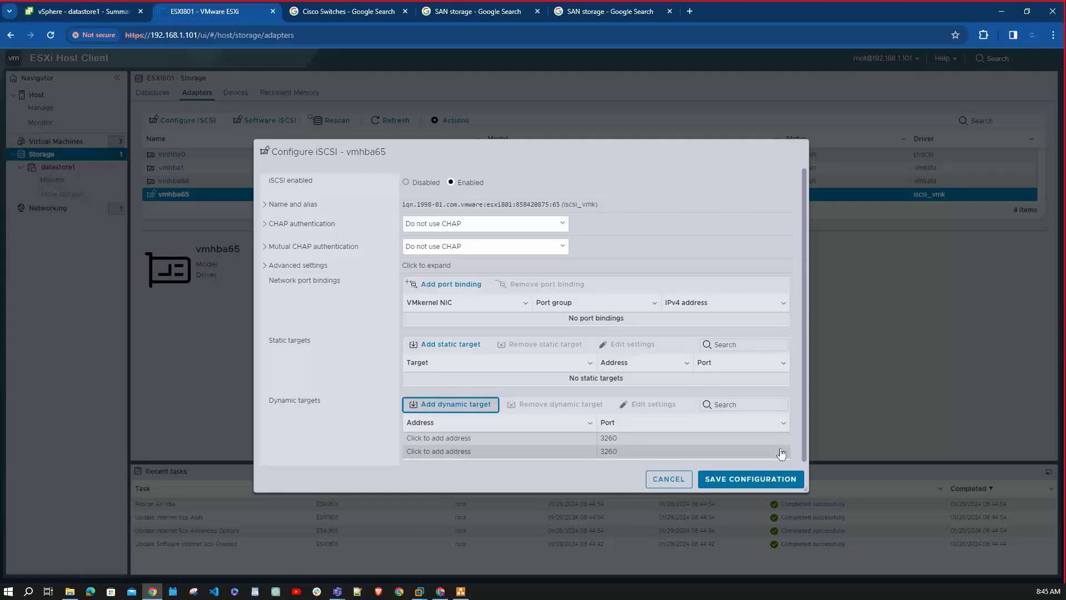
left_click(757, 452)
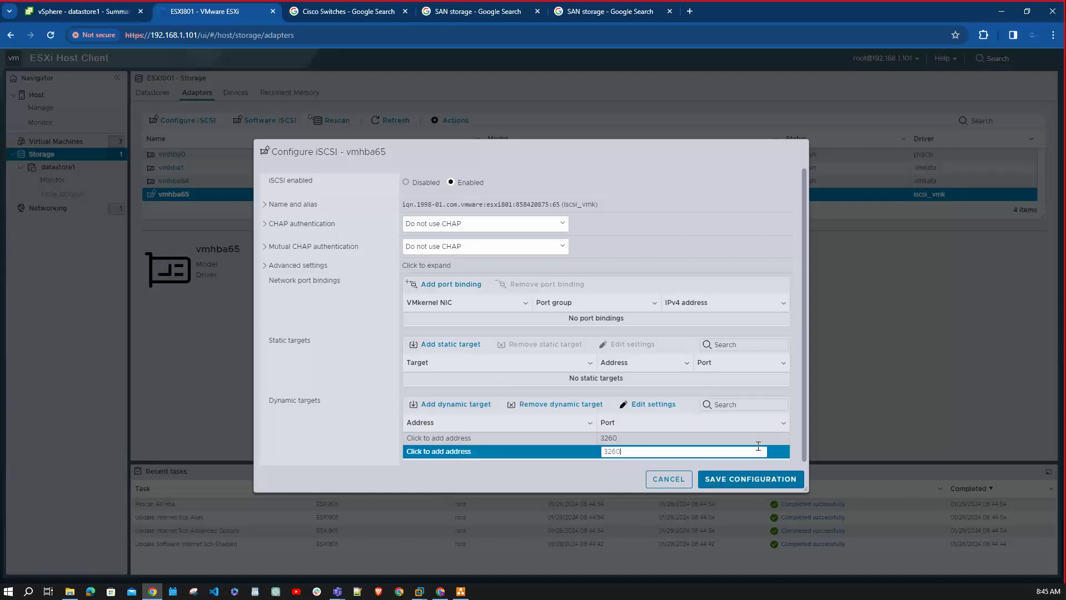
left_click(559, 404)
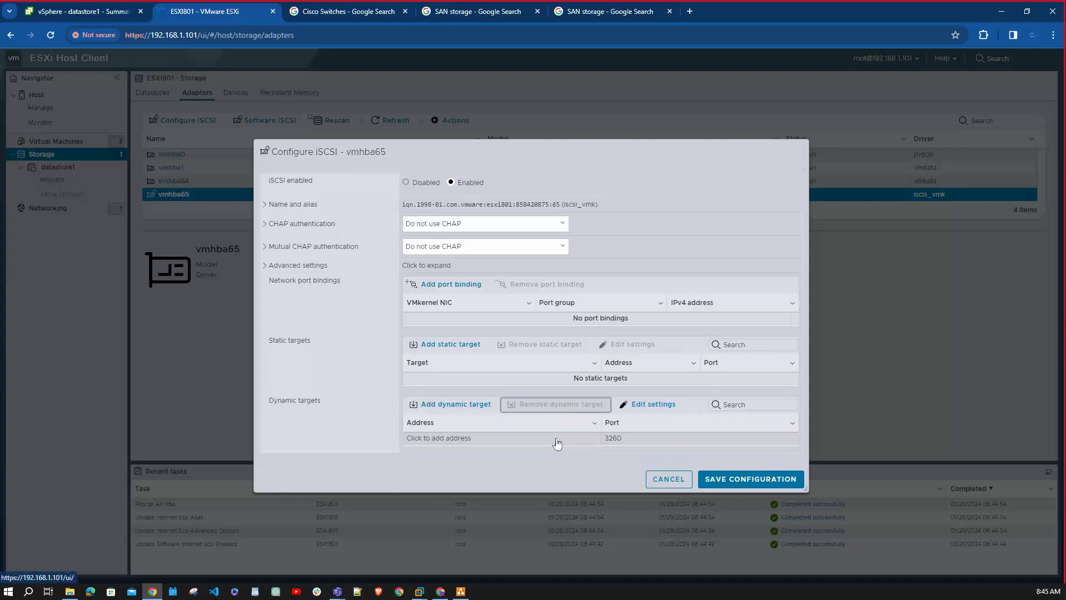
Check the server address in the StarWind console, set the dynamic target's address to 192.168.1.100, and save the iSCSI configuration
left_click(497, 438)
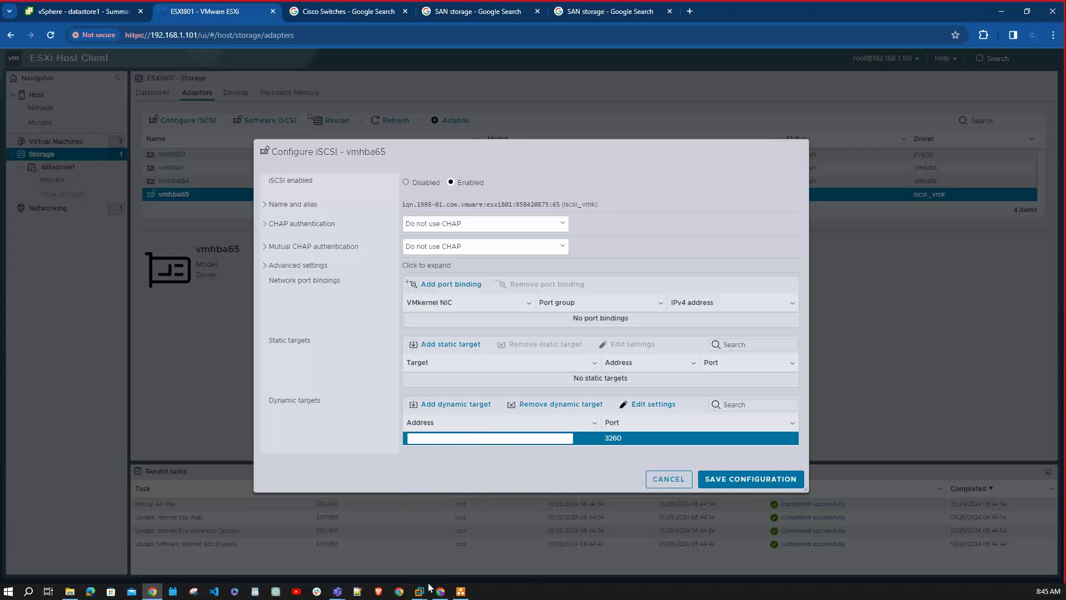
mouse_move(420, 591)
left_click(410, 540)
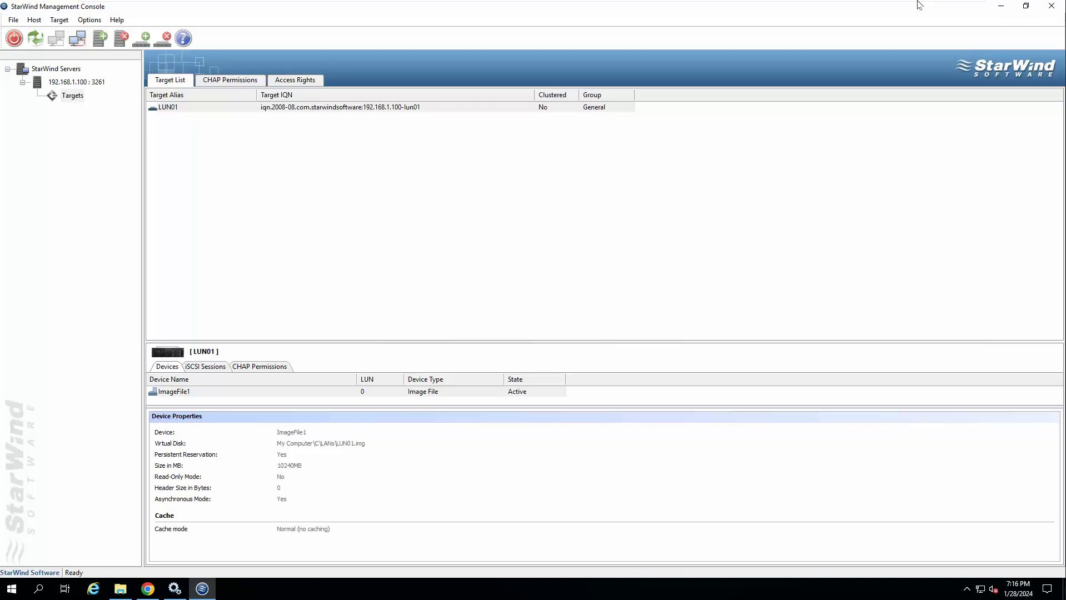
mouse_move(920, 3)
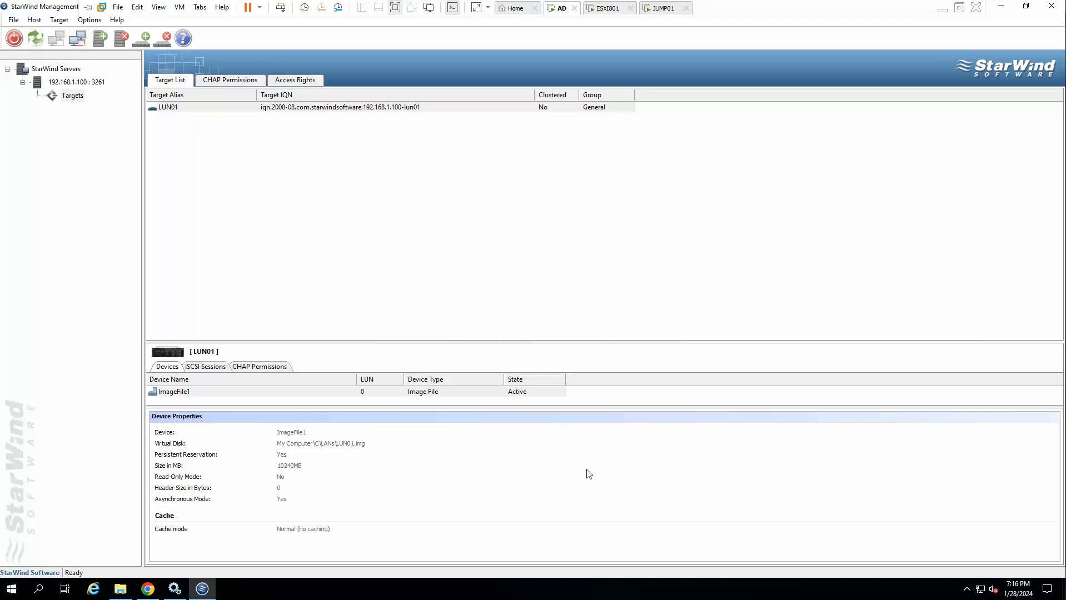
left_click(945, 9)
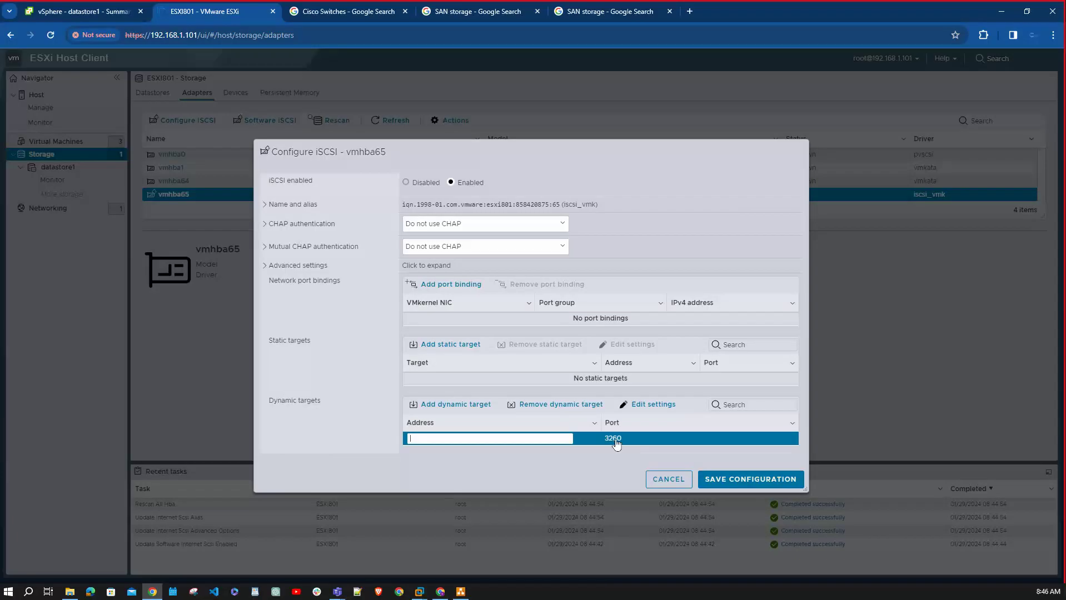
left_click(547, 440)
type("192.168.1.100")
left_click(797, 479)
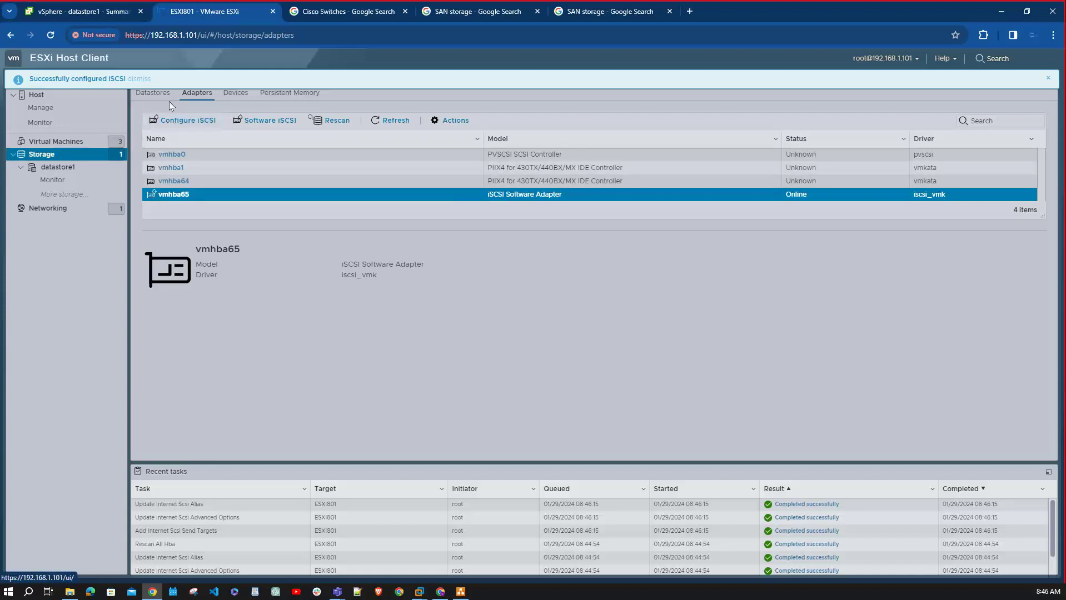
left_click(1048, 78)
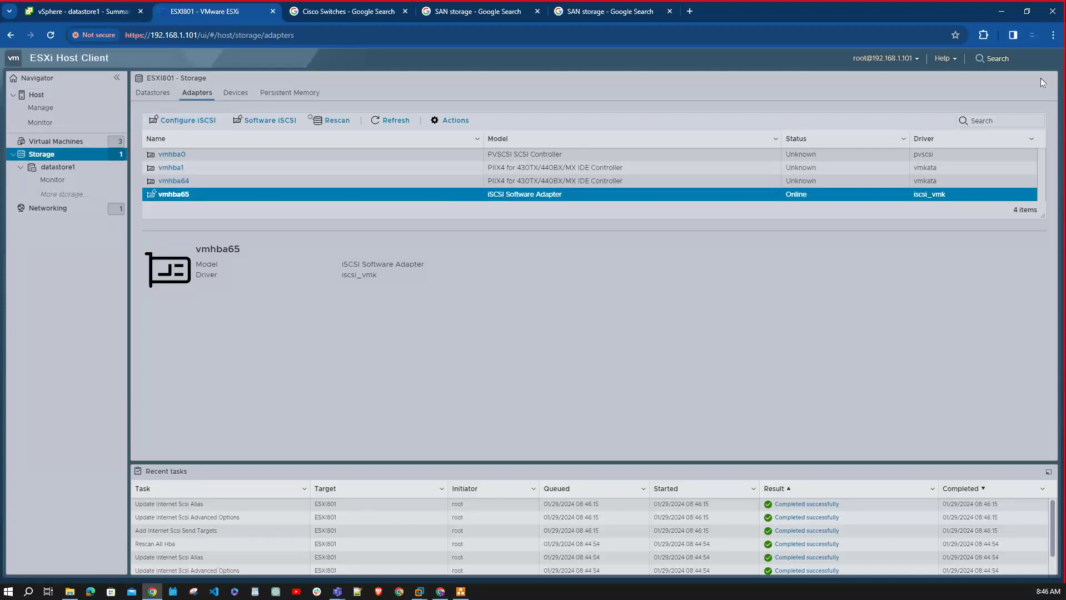
Start a new VMFS datastore named LUN01 on the 10 GB ROCKET iSCSI disk
left_click(153, 93)
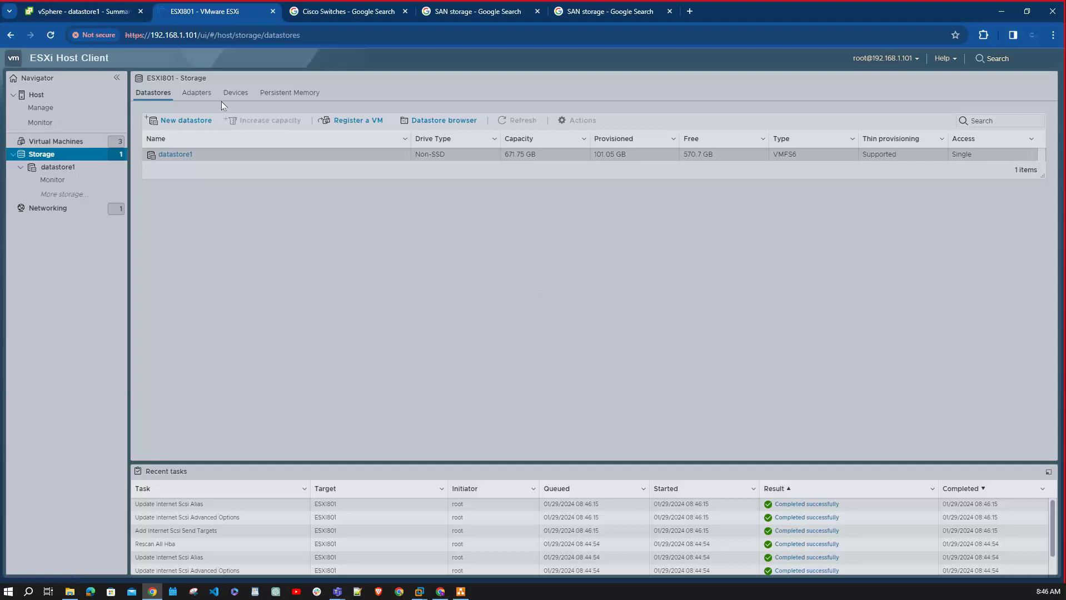
left_click(179, 121)
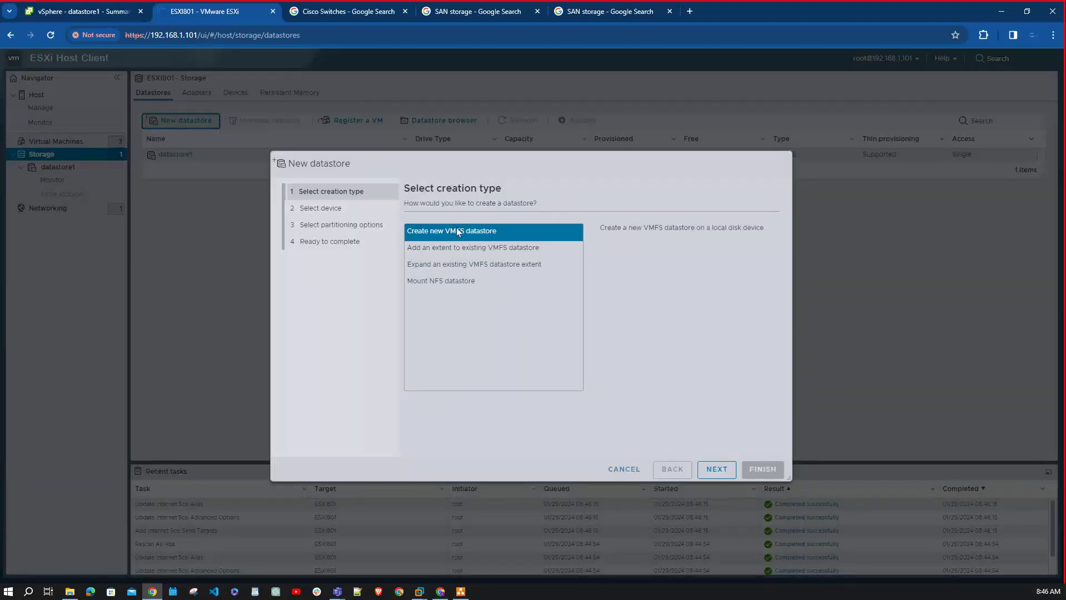
left_click(714, 468)
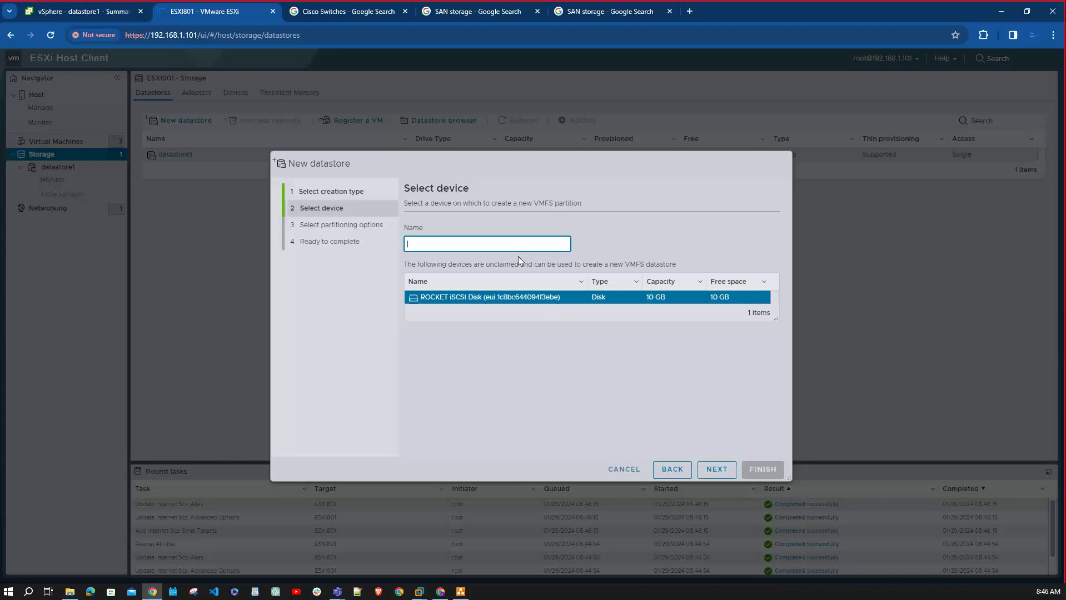
type("LUN01")
left_click(717, 470)
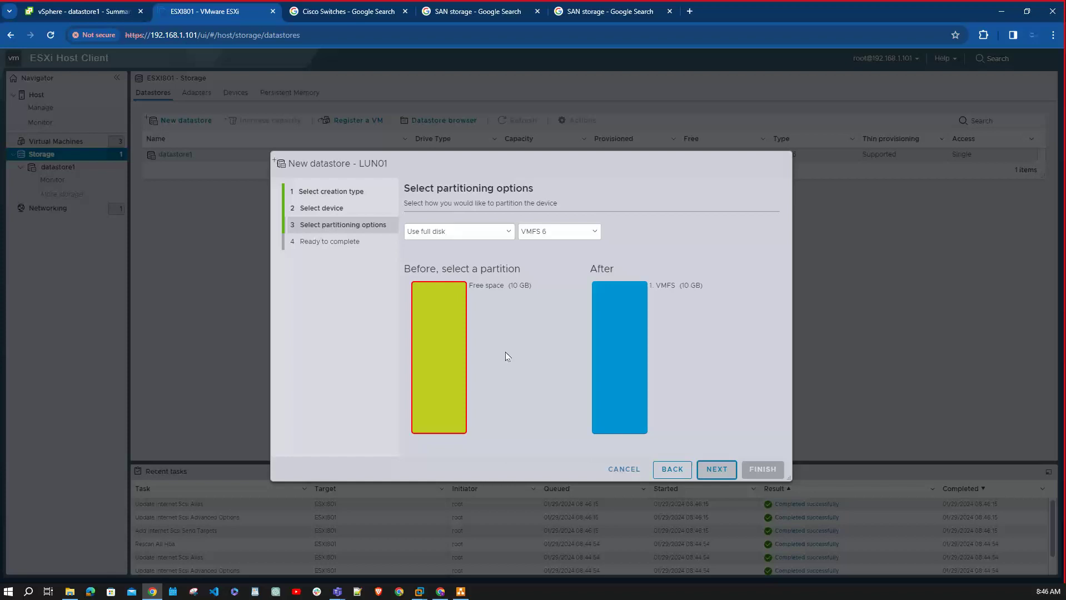
Partition the full disk as VMFS 6, finish creating the datastore, confirm erasing the disk, and dismiss the notification
left_click(448, 353)
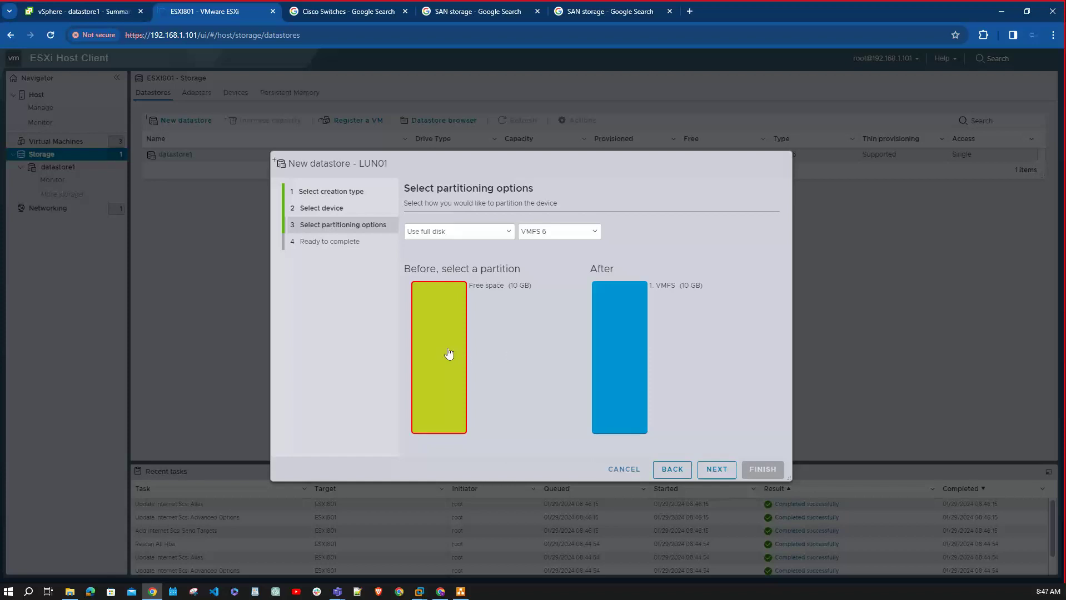
left_click(718, 470)
left_click(754, 469)
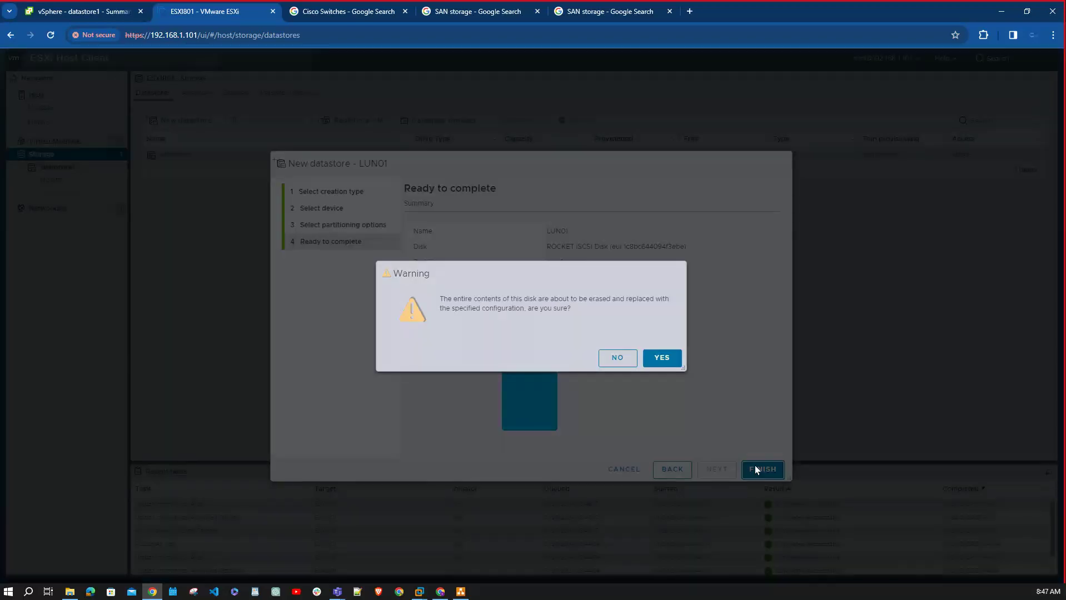
left_click(662, 360)
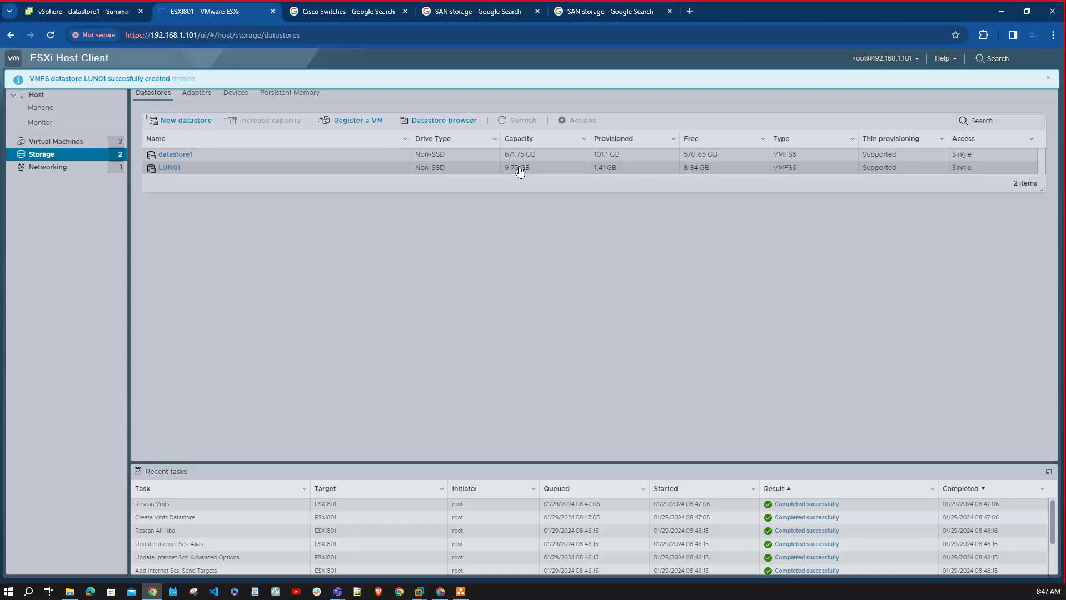
left_click(1047, 78)
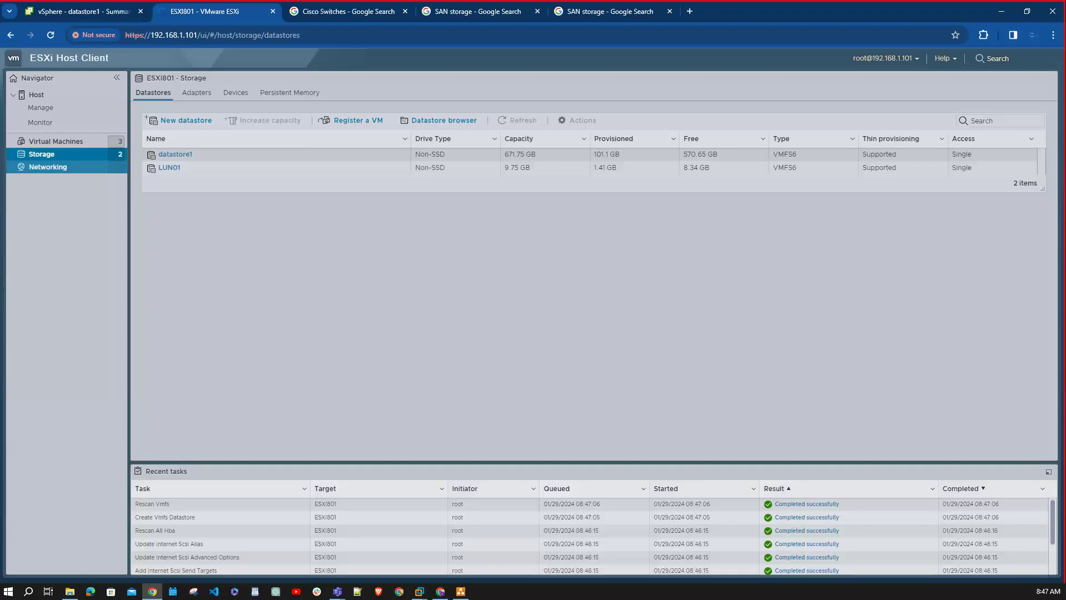
Show the host's virtual machines and review the local HDD and SAN storage paths in the draw.io diagram Vmware 8.drawio
left_click(62, 141)
left_click(460, 591)
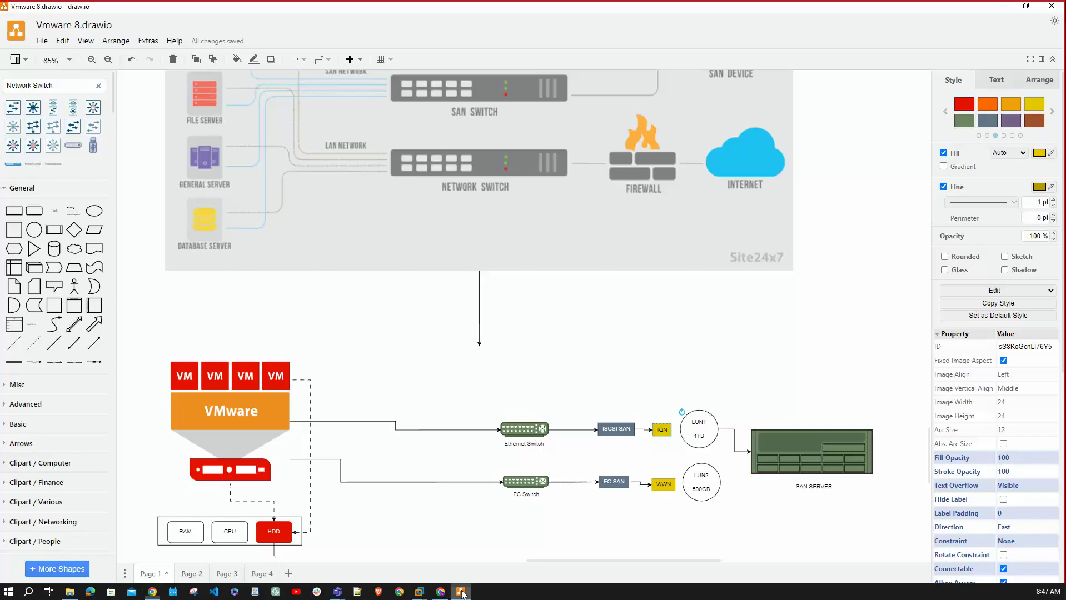
scroll(416, 495, "down", 3)
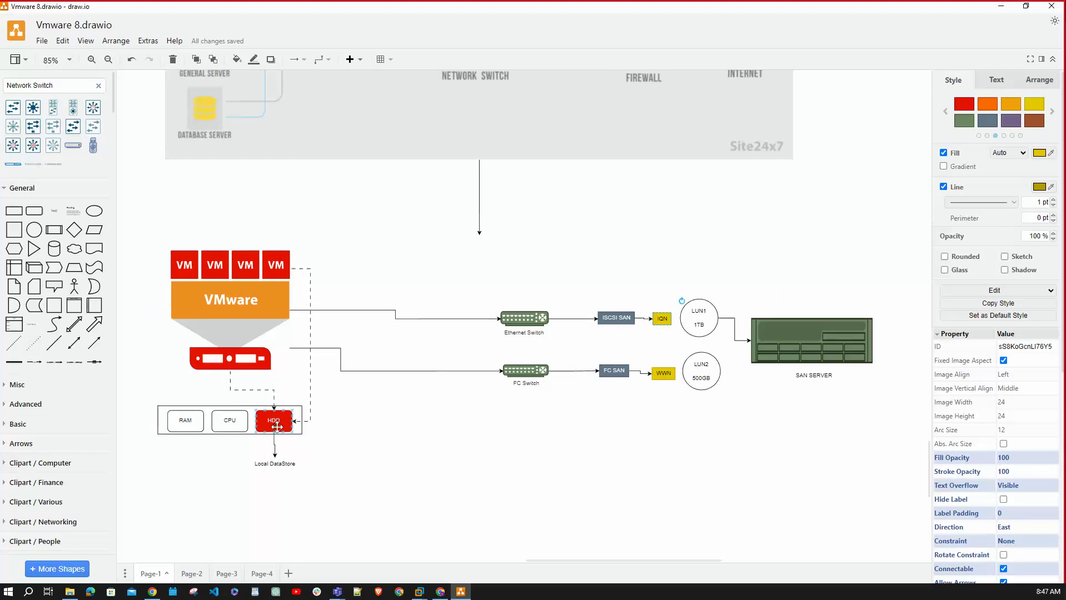
left_click(999, 6)
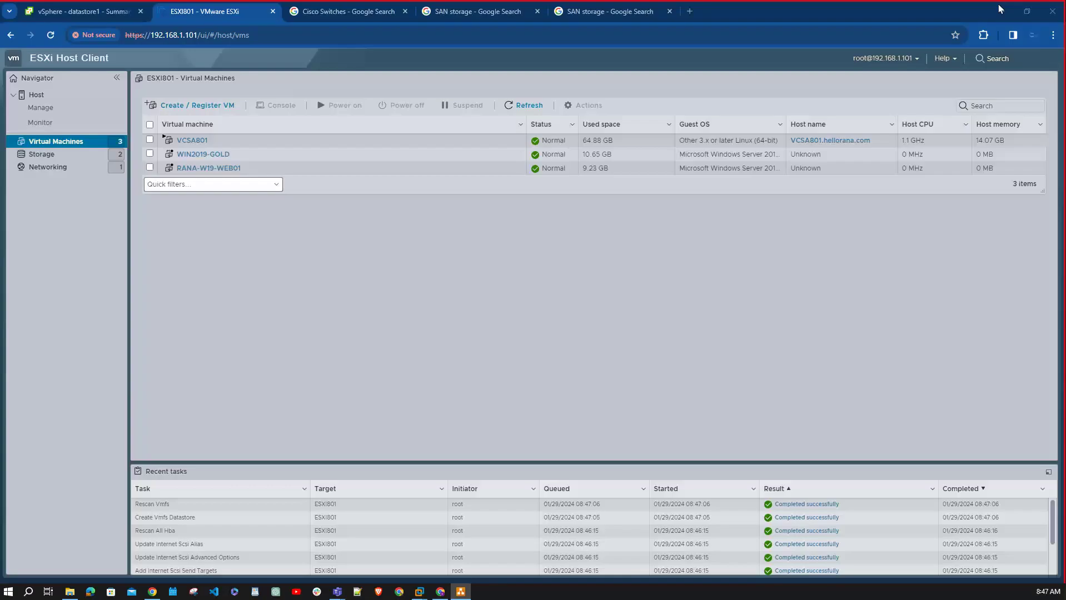
Start a new virtual machine named DEMO1 with guest OS family Windows and version Microsoft Windows Server 2019 (64-bit)
right_click(68, 143)
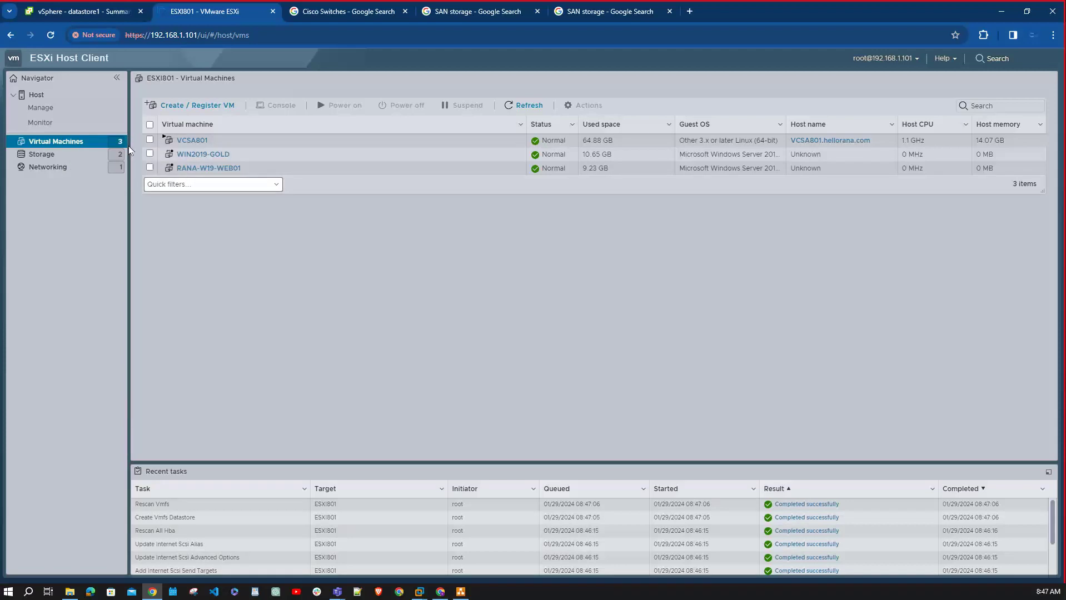
left_click(189, 105)
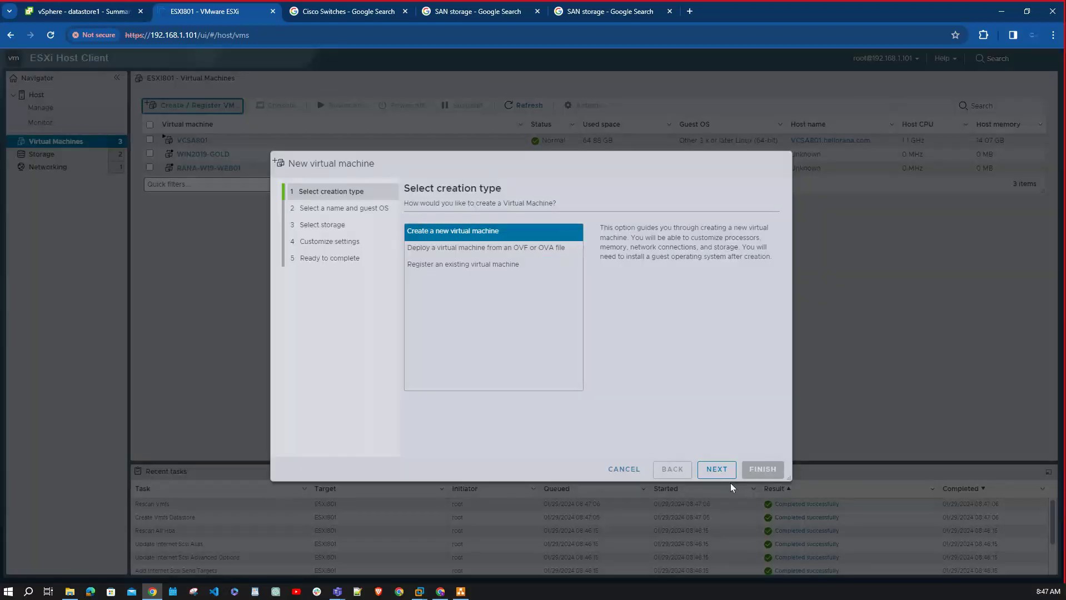
left_click(717, 469)
left_click(466, 243)
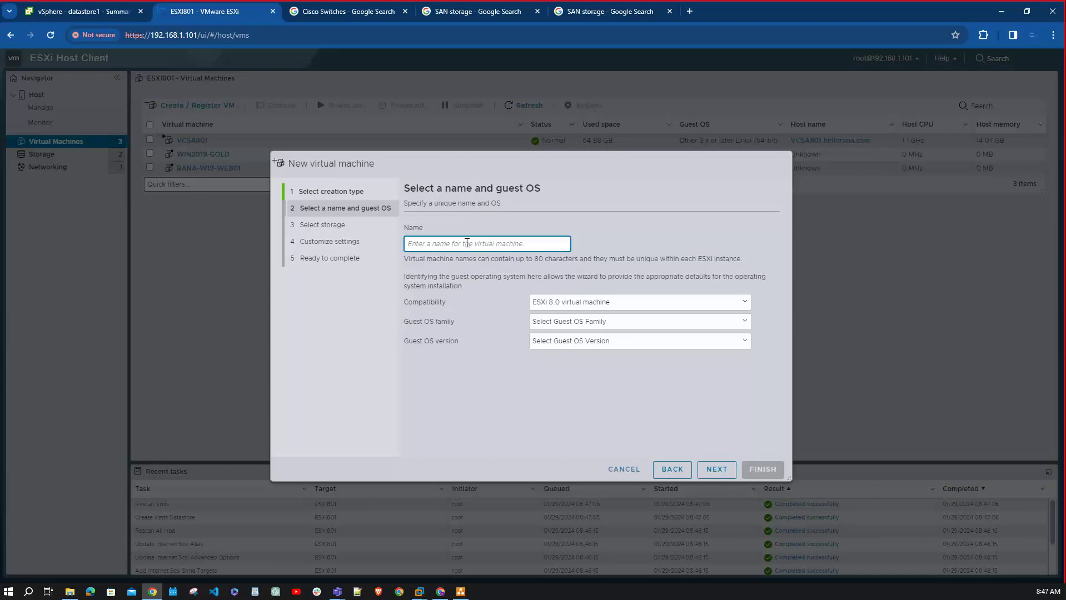
type("DEMO1")
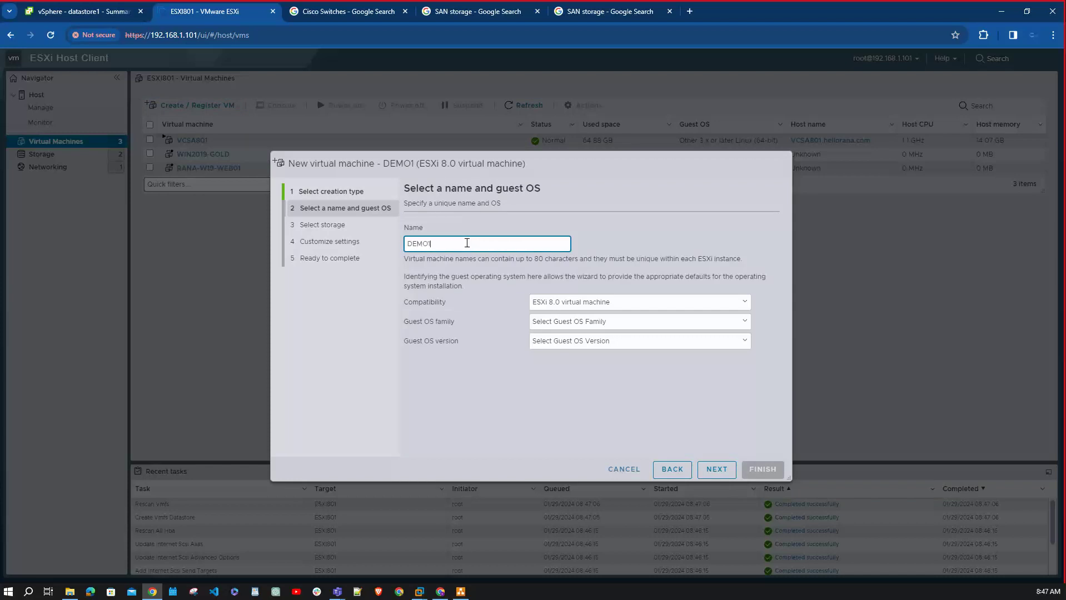
left_click(611, 321)
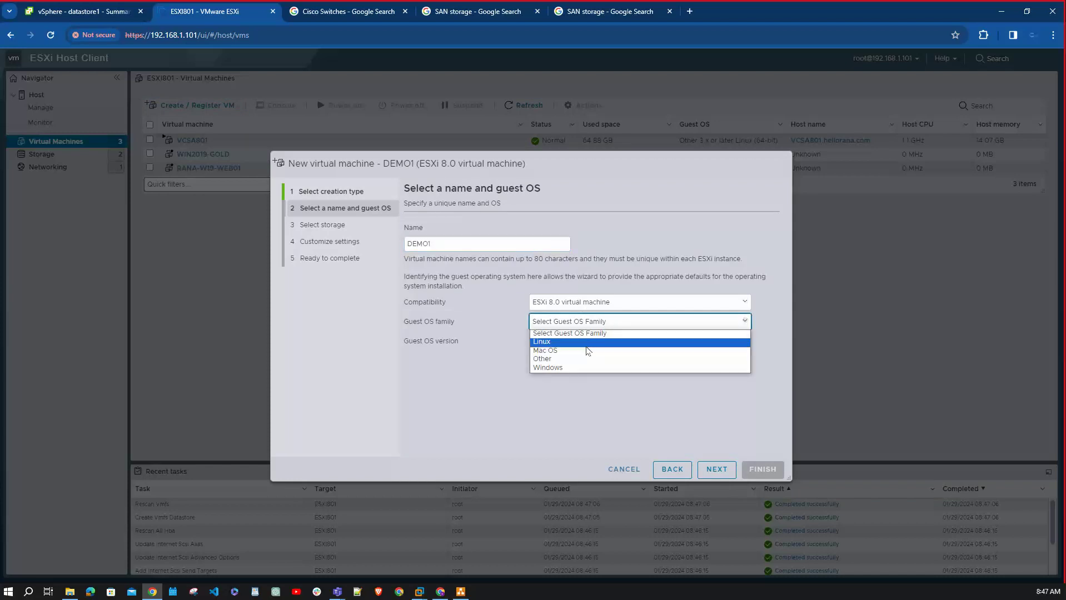
left_click(579, 369)
left_click(601, 341)
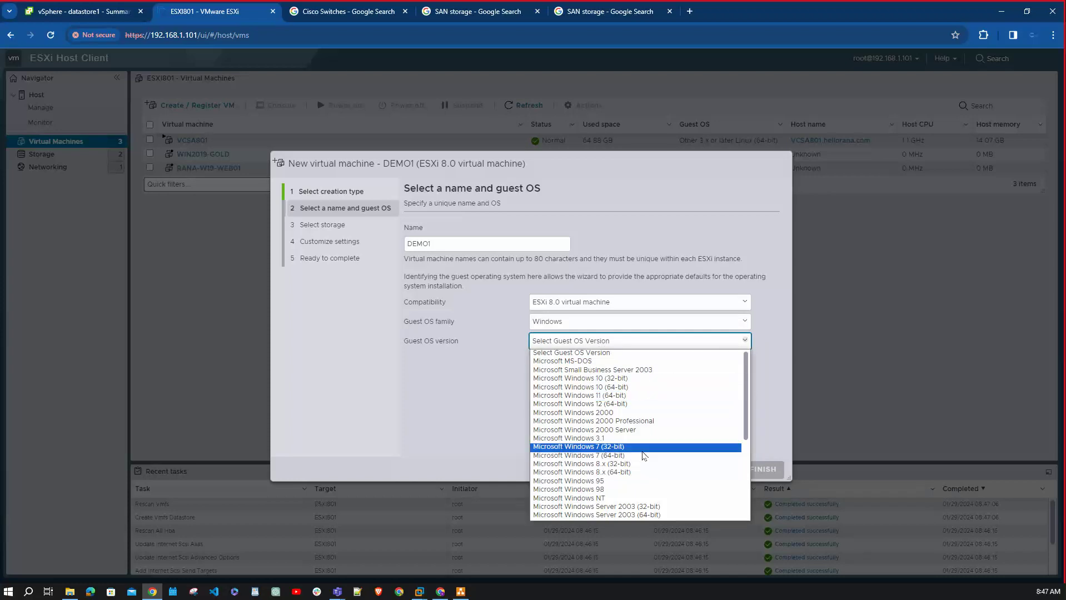
scroll(643, 462, "down", 5)
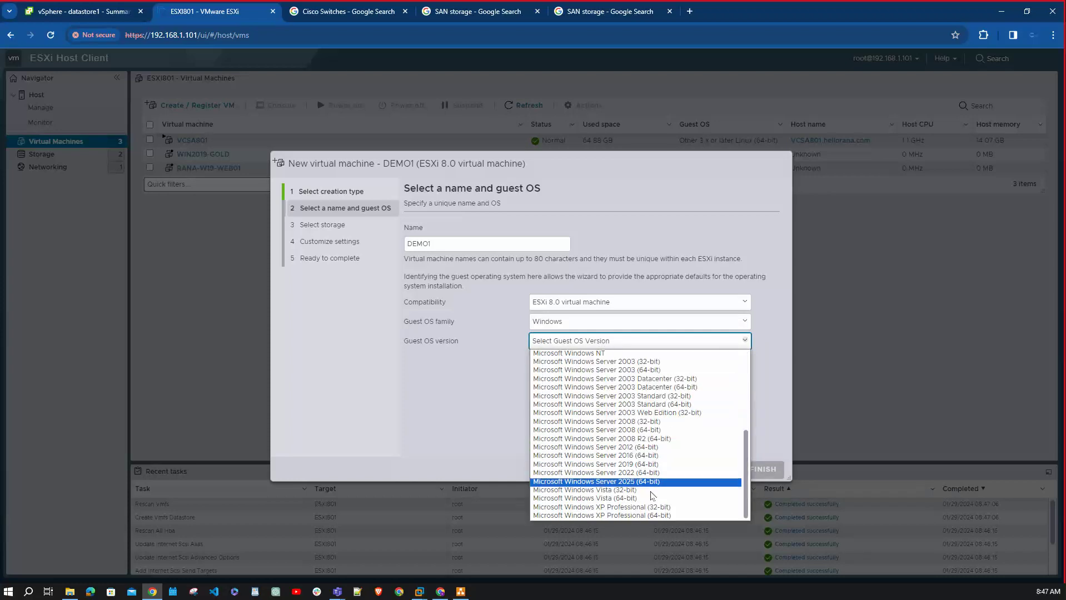
left_click(645, 465)
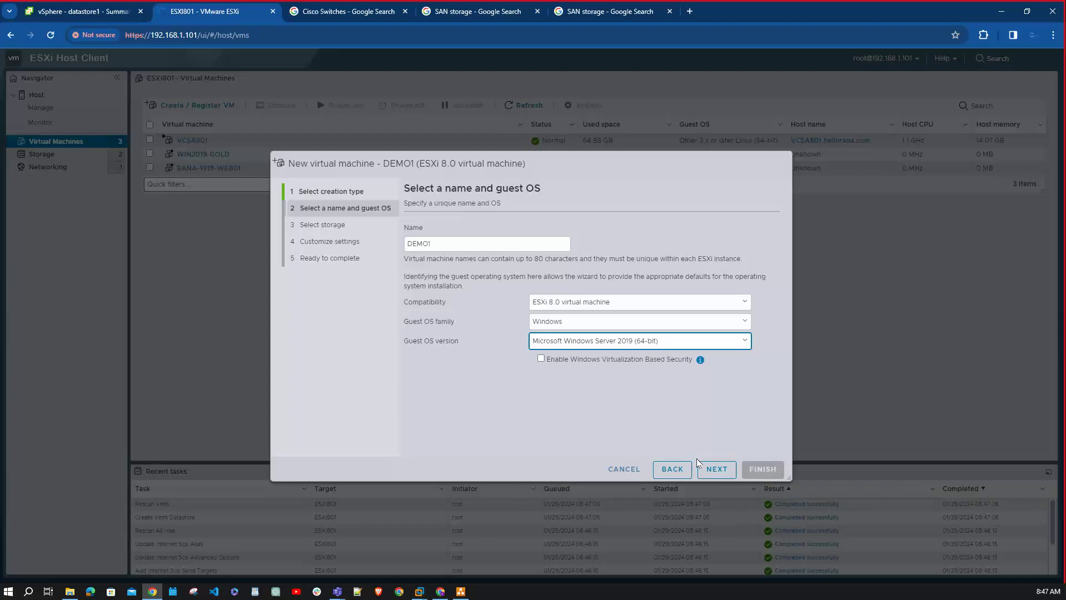
left_click(717, 469)
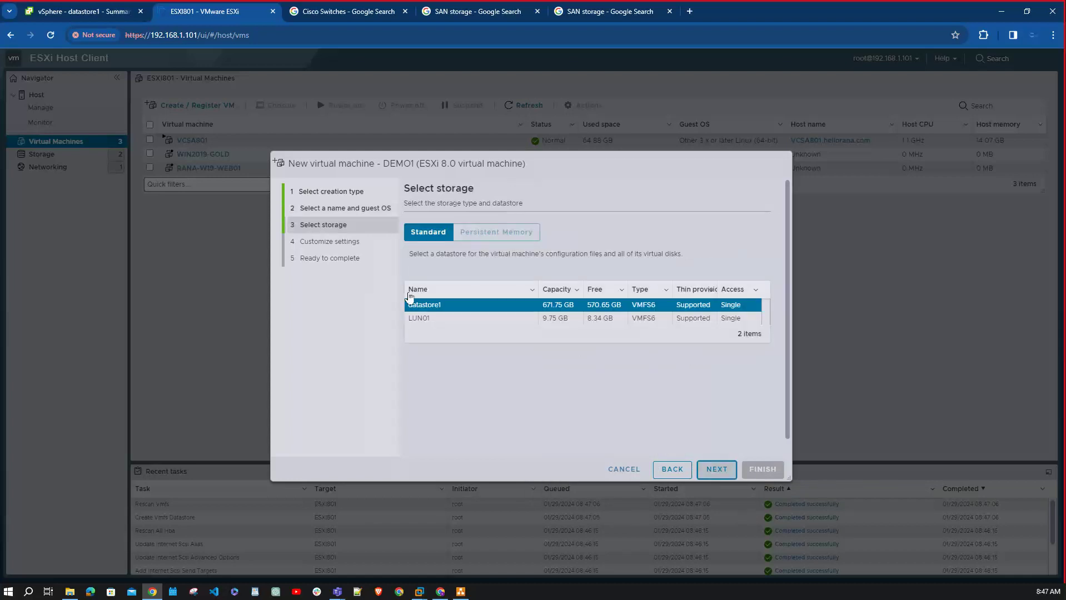
Choose datastore LUN01 as the storage for DEMO1 and continue to the hardware settings
left_click(472, 320)
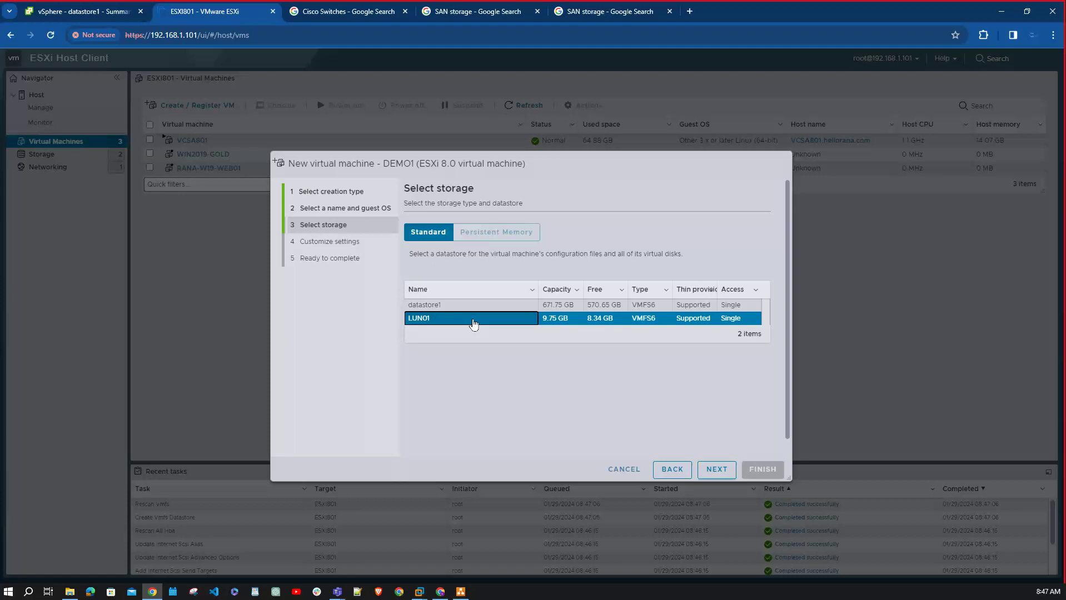
left_click(473, 294)
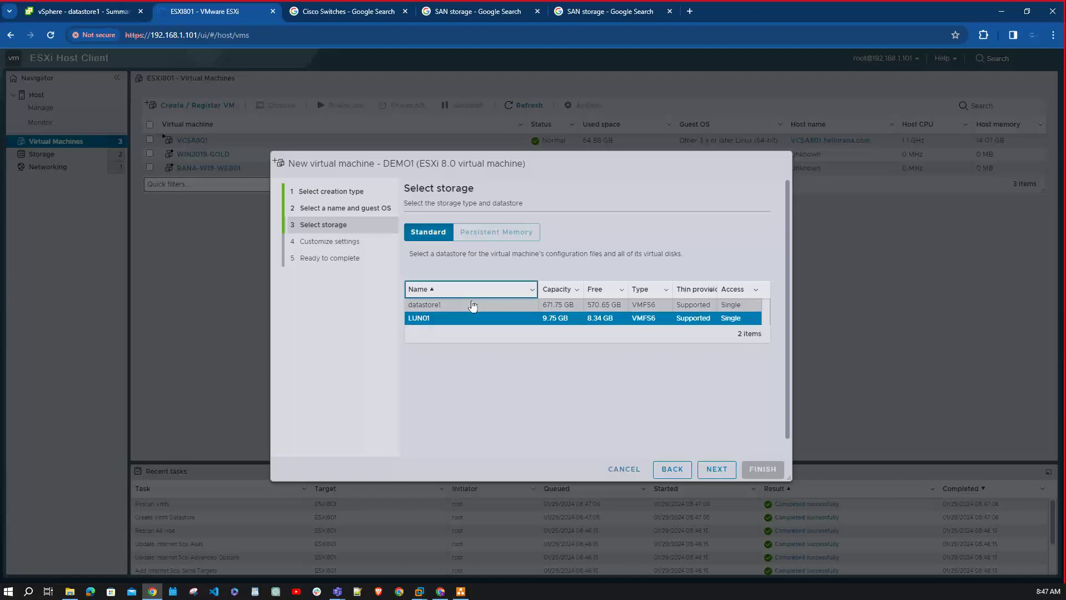
left_click(472, 306)
left_click(469, 318)
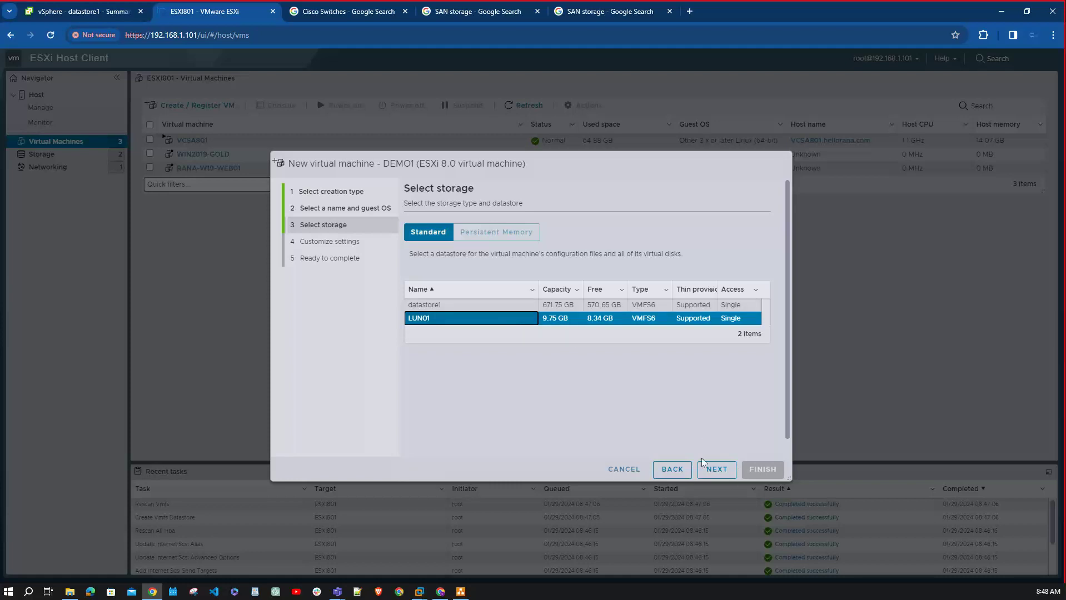
left_click(721, 472)
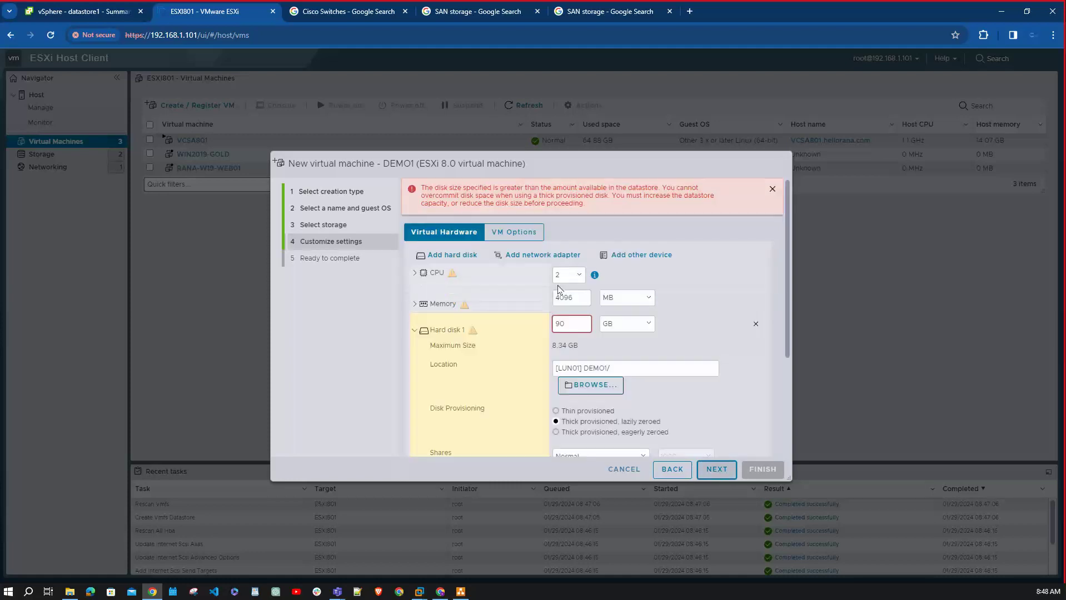
Try to set the size of hard disk 1 to 10 GB
left_click(565, 322)
key("BackSpace")
key("BackSpace")
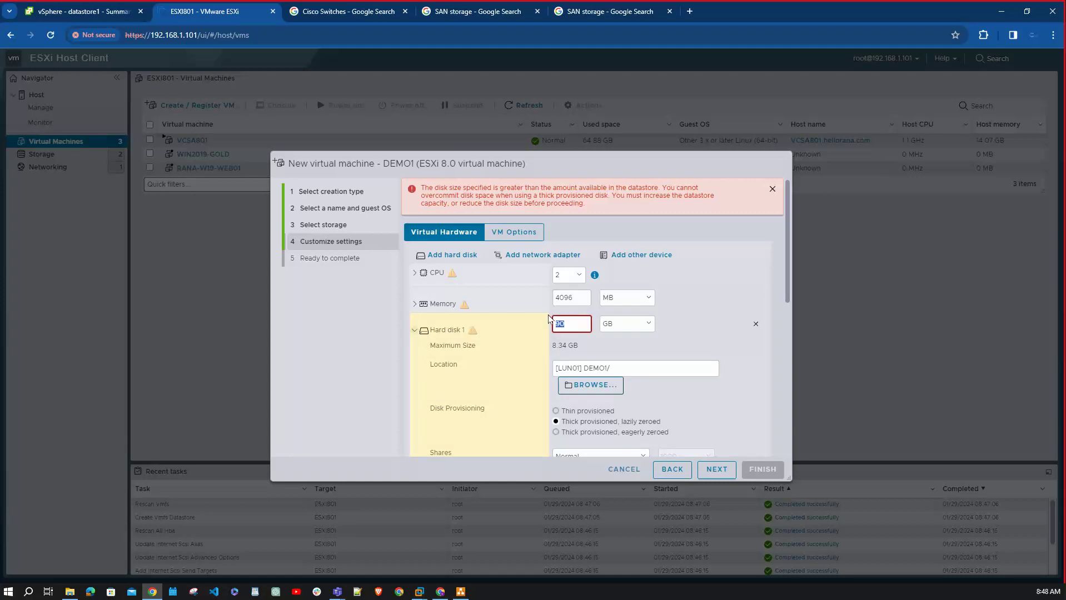
type("10")
left_click_drag(573, 324, 548, 332)
Remove hard disk 1 from DEMO1's hardware and finish creating the virtual machine
left_click(756, 325)
left_click(718, 469)
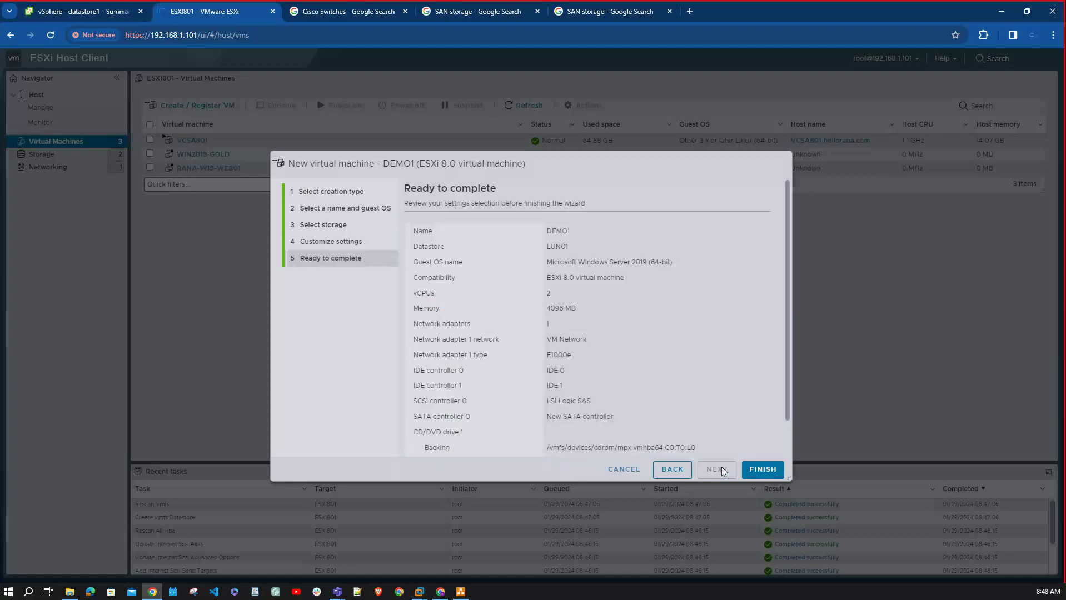
left_click(762, 470)
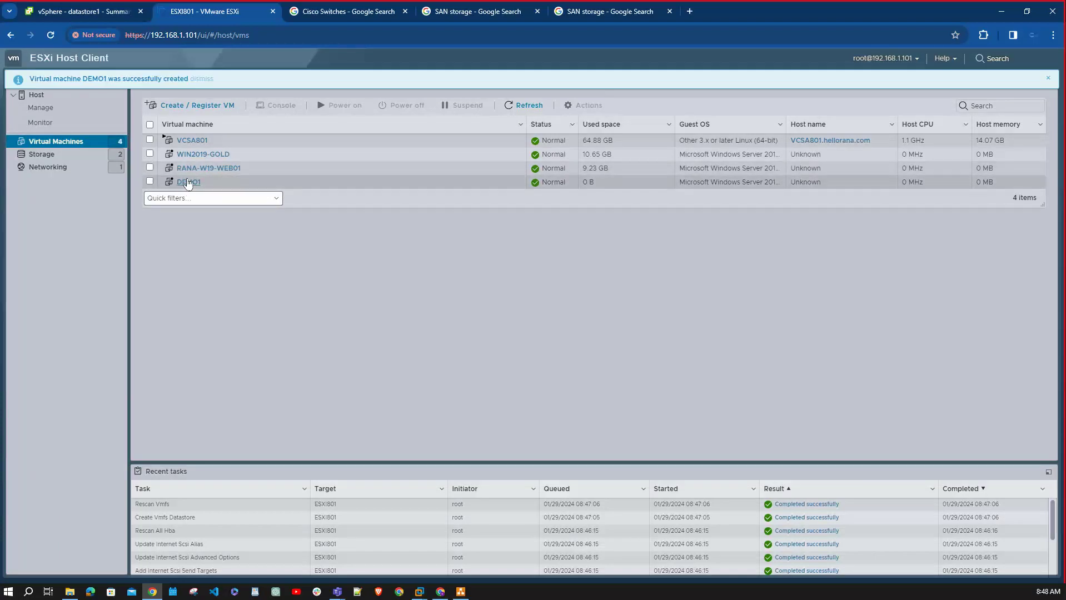
Open DEMO1's details and expand the storage entry in its general information
left_click(188, 183)
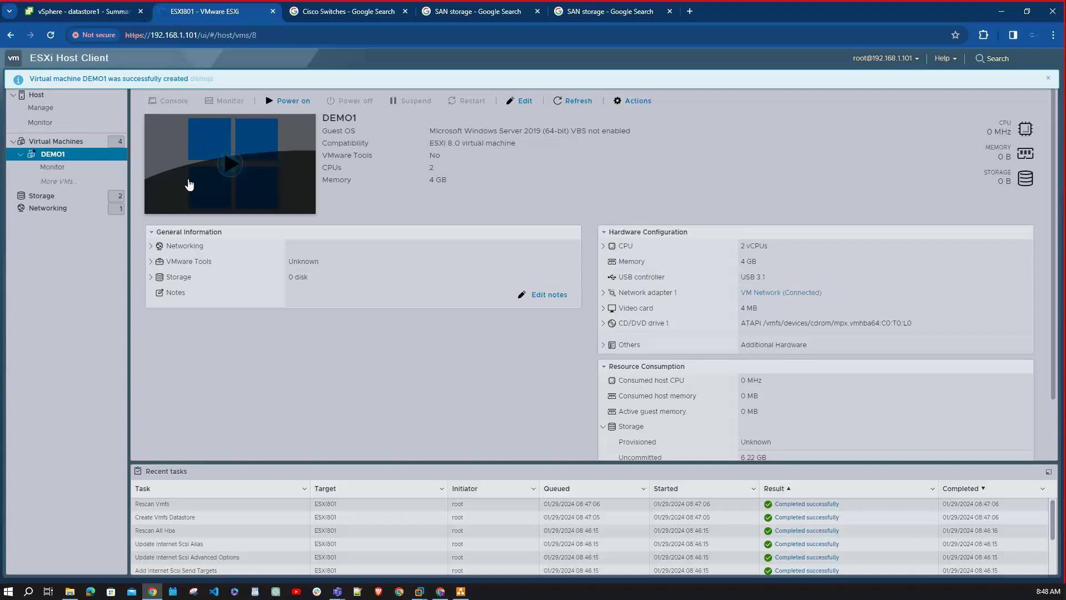
left_click(151, 278)
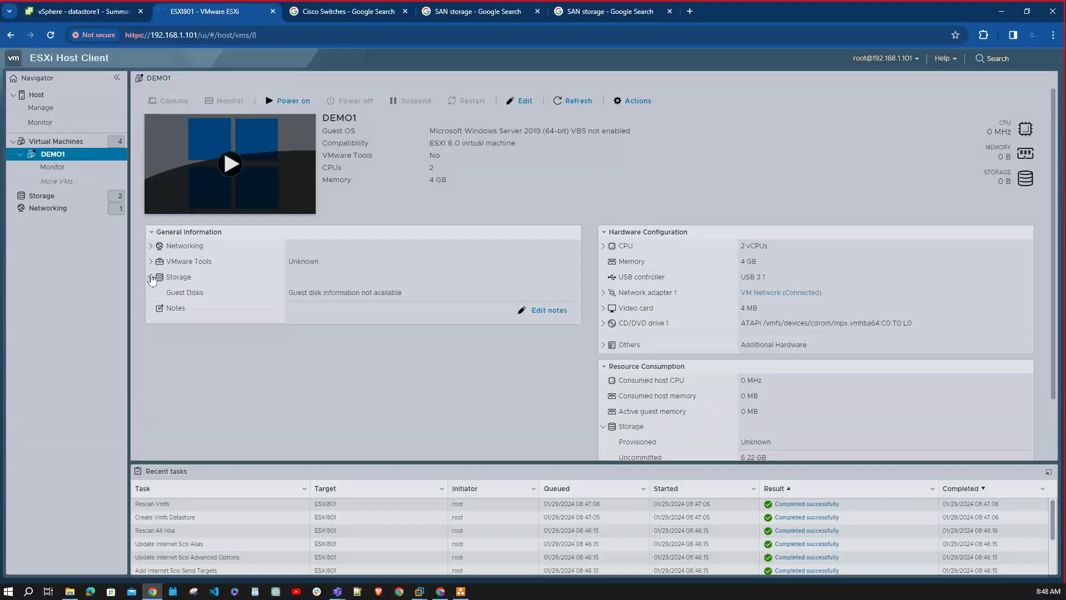